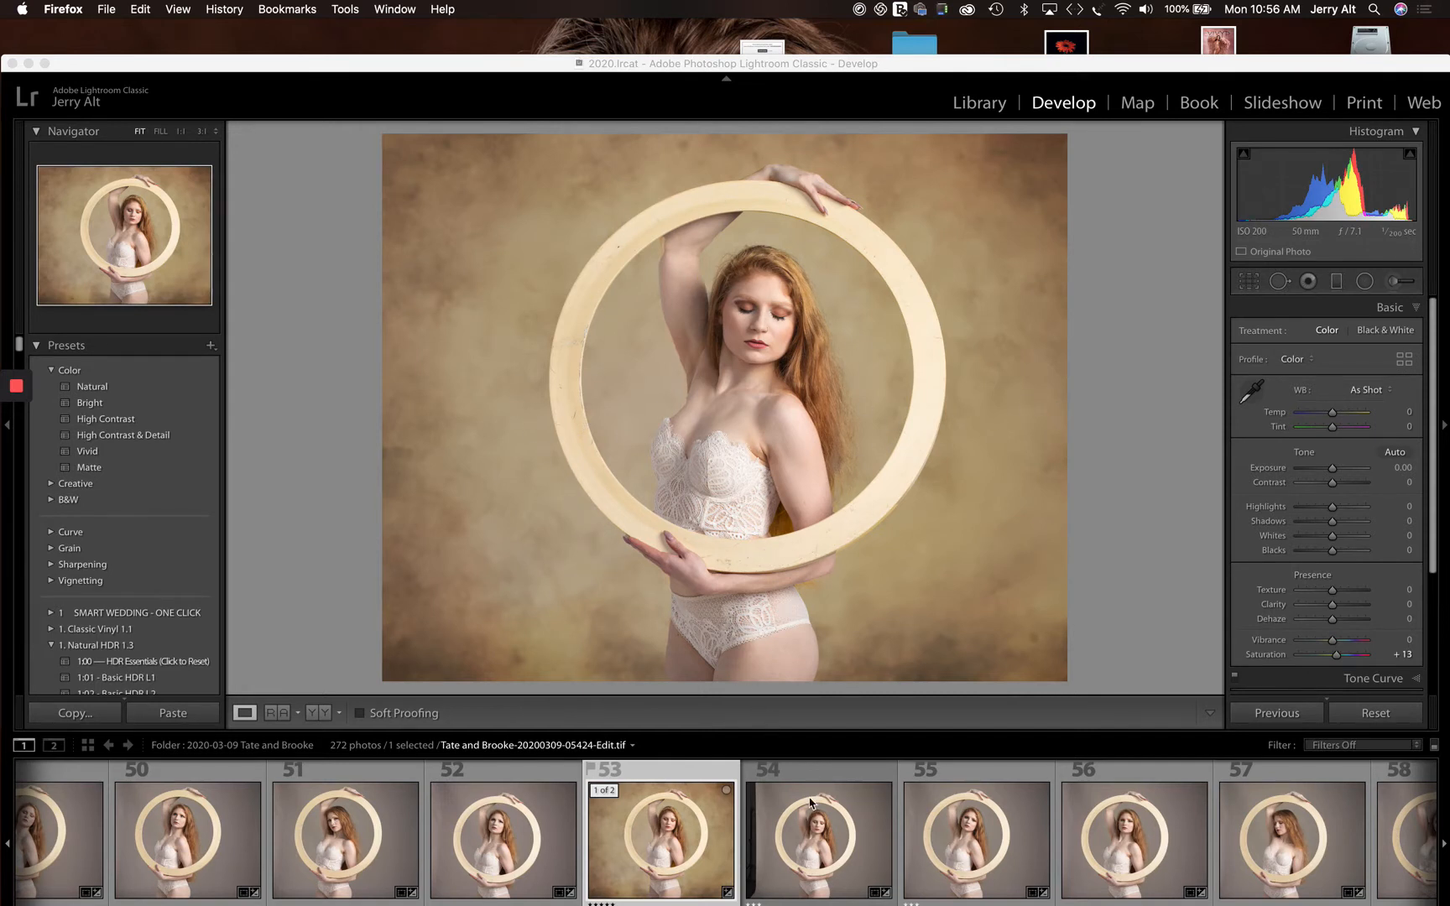
Step: Select the unedited grey-backdrop photo in Lightroom, switch to Photoshop where it is open, and move the window up to show the whole workspace
click(820, 831)
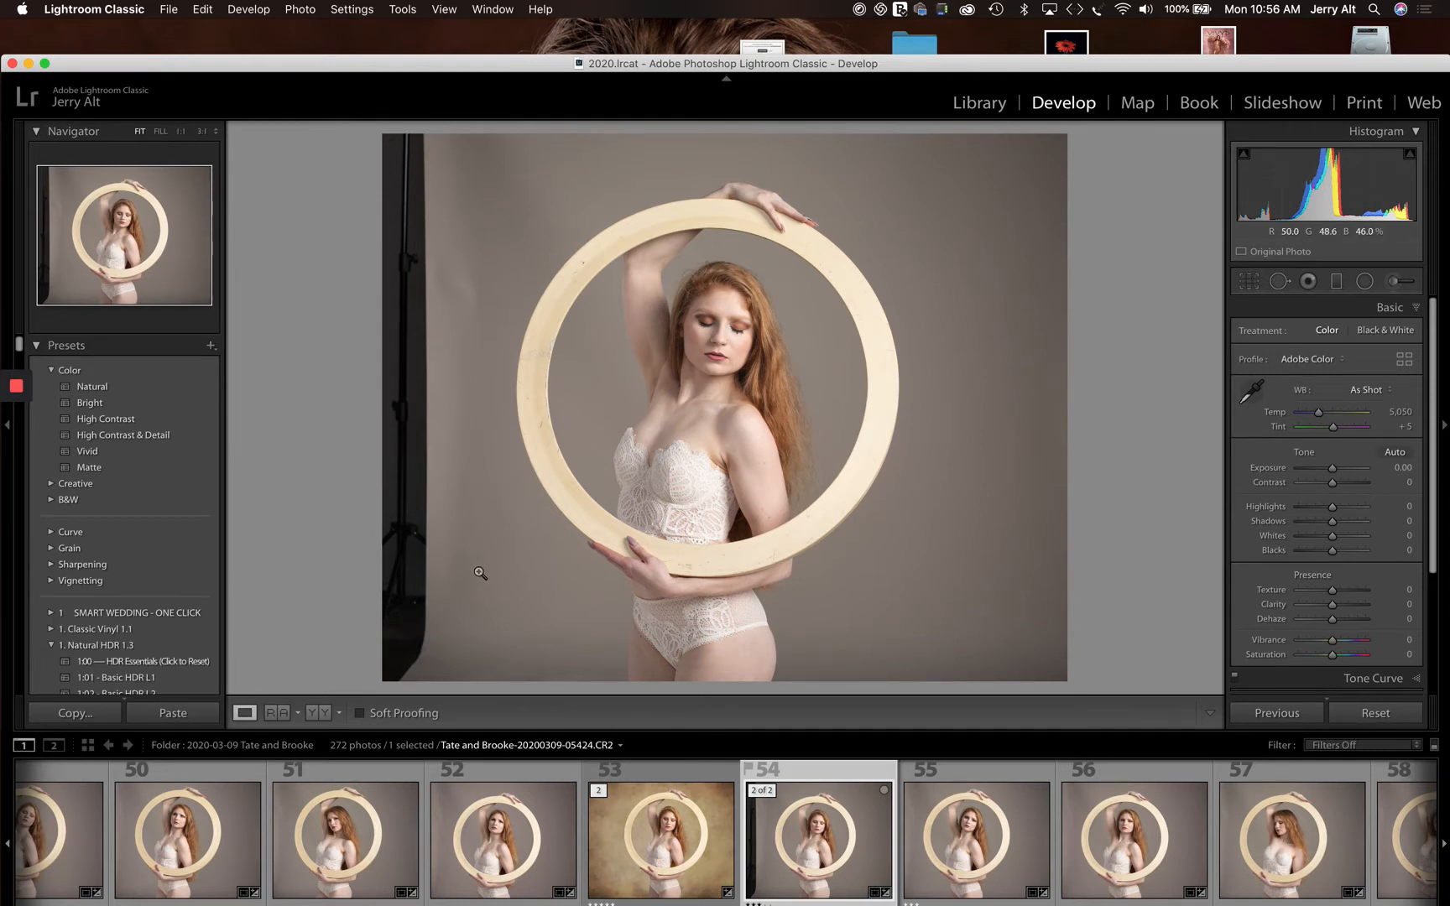
key(super+Tab)
key(super+Tab)
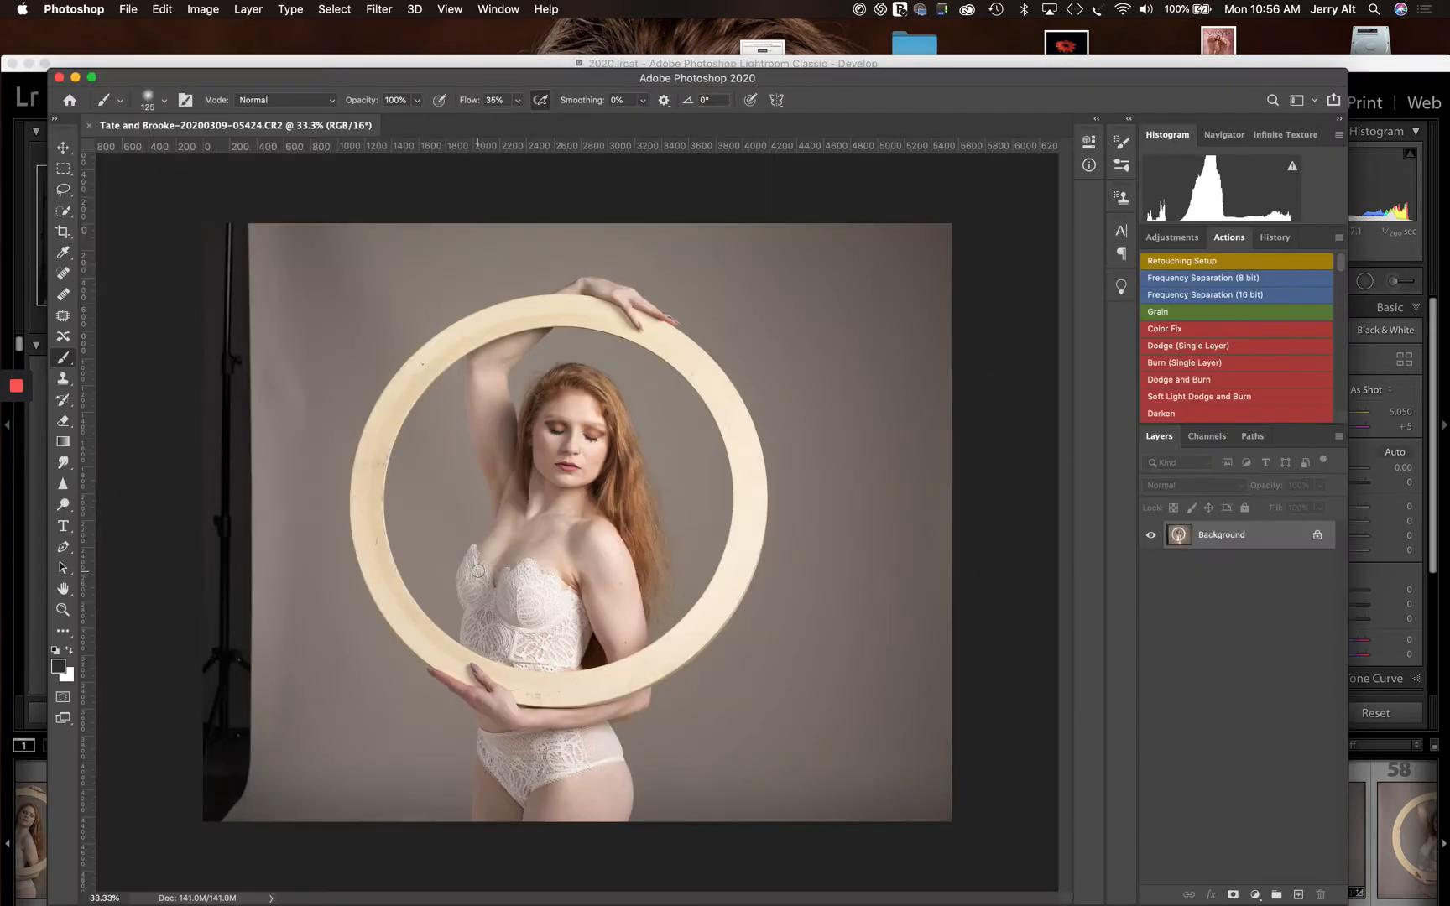
click(624, 81)
drag(623, 81, 630, 33)
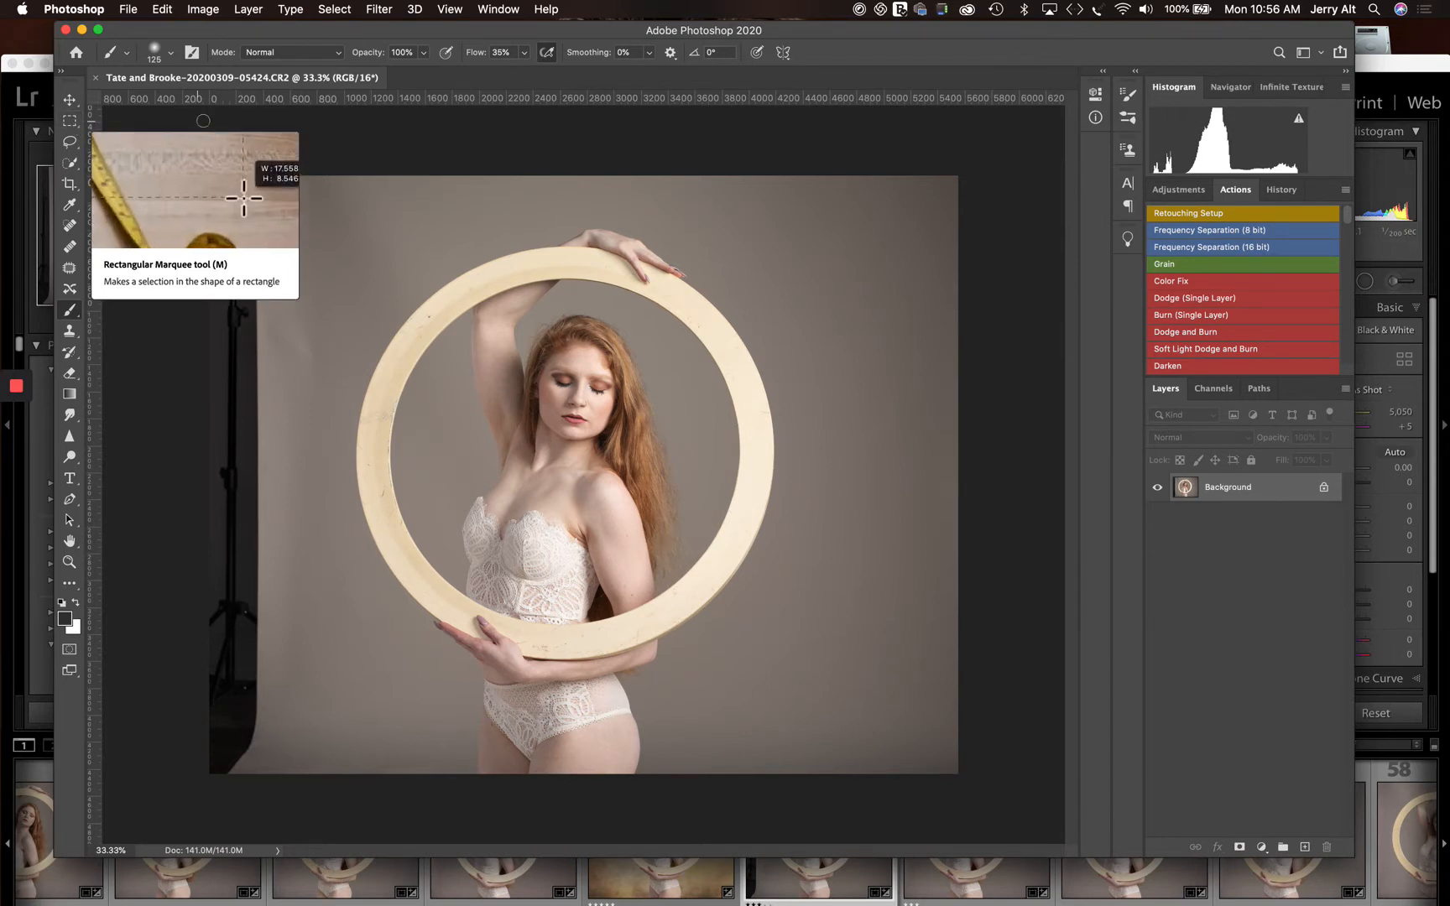
Step: Replace the light stand and dark strip along the photo's left edge with a Content-Aware fill of a rectangular selection, and deselect
click(70, 122)
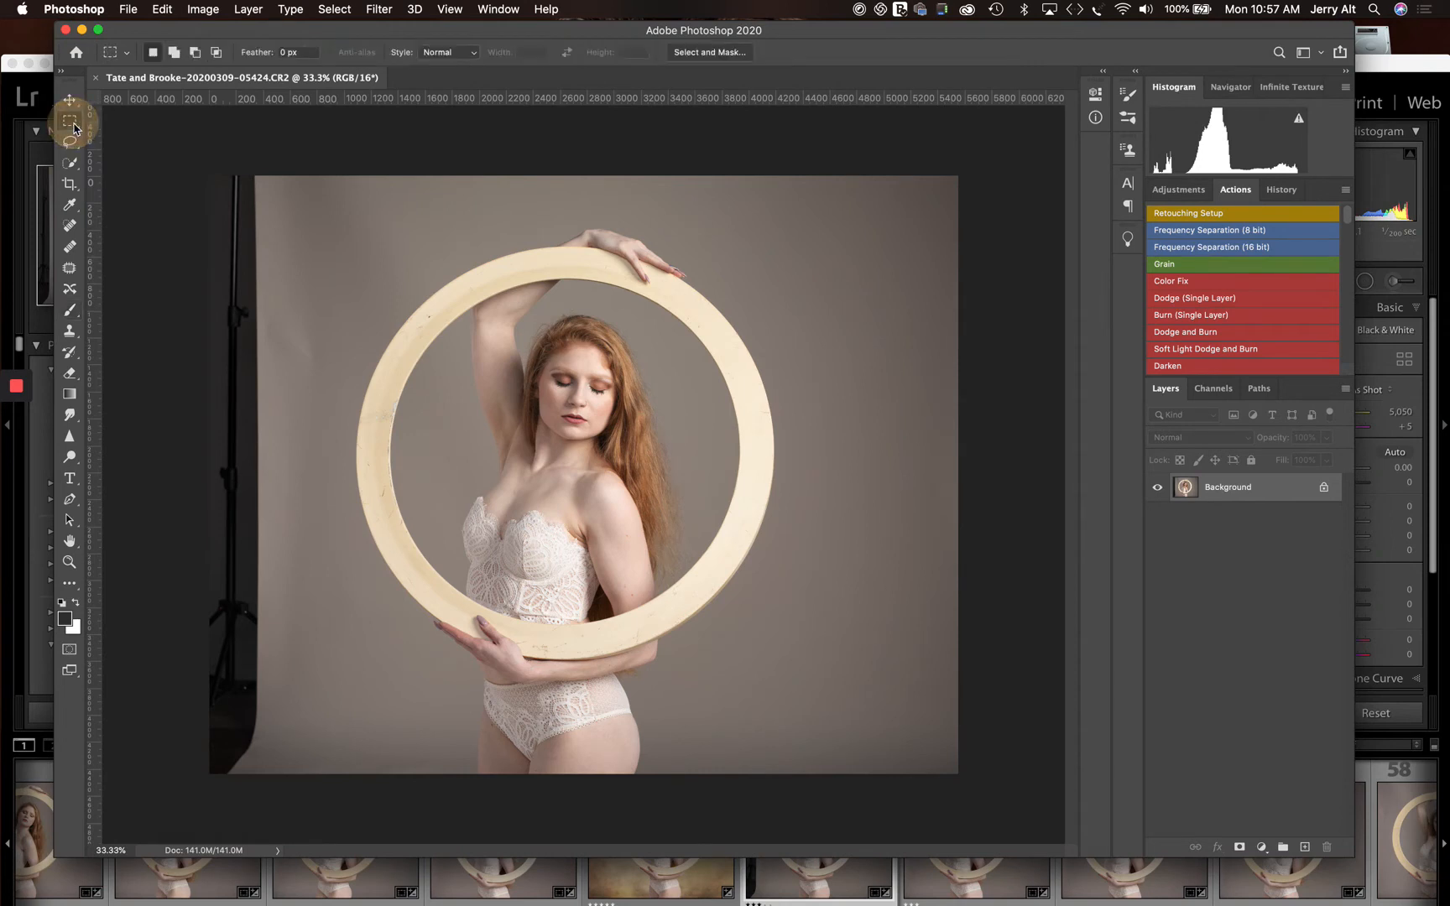
click(198, 156)
drag(198, 157, 304, 779)
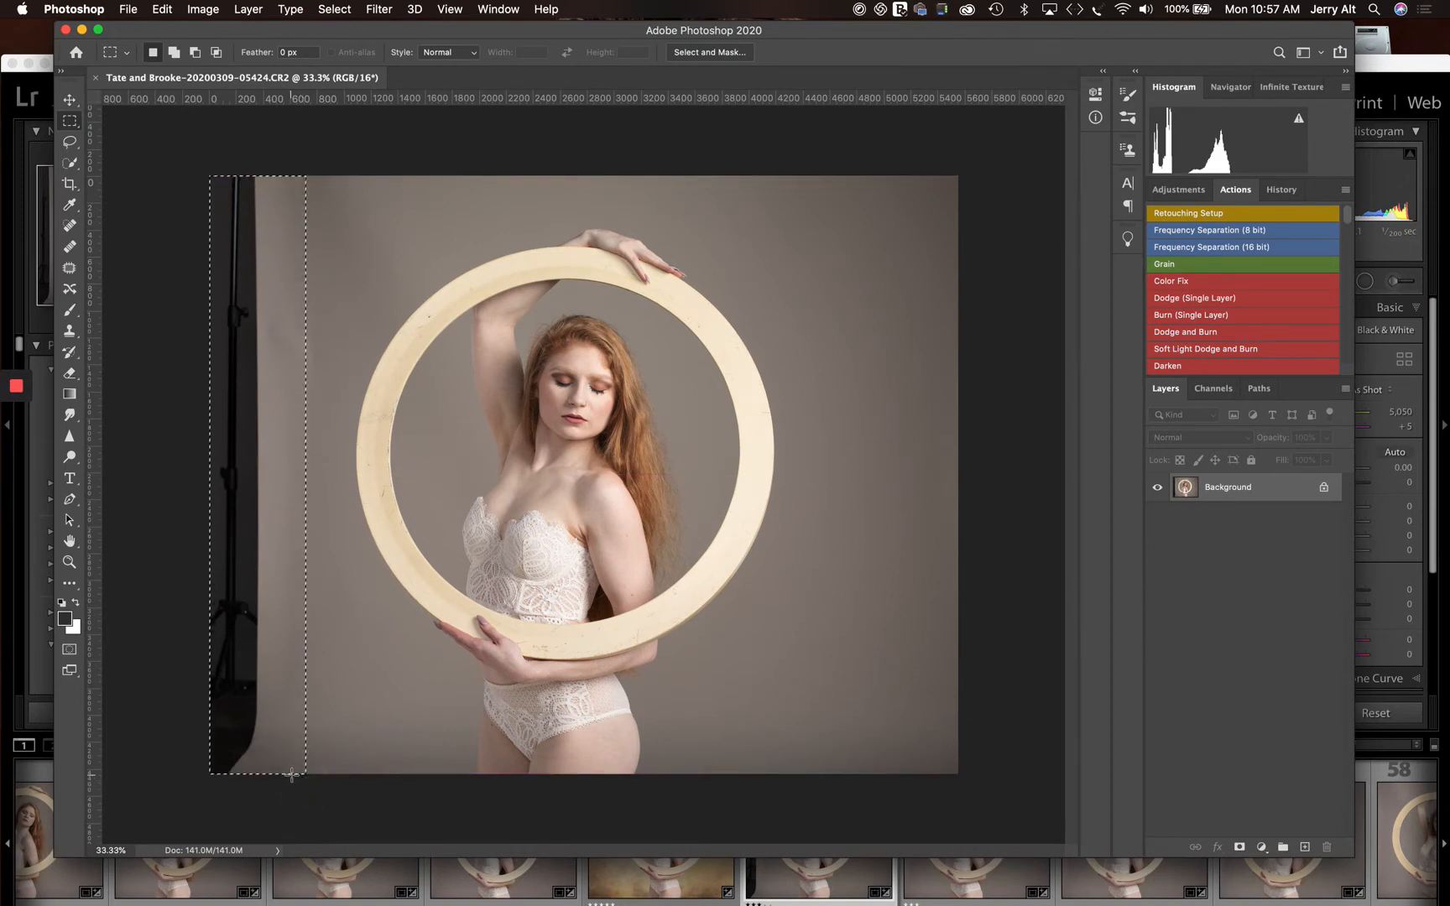
key(shift+BackSpace)
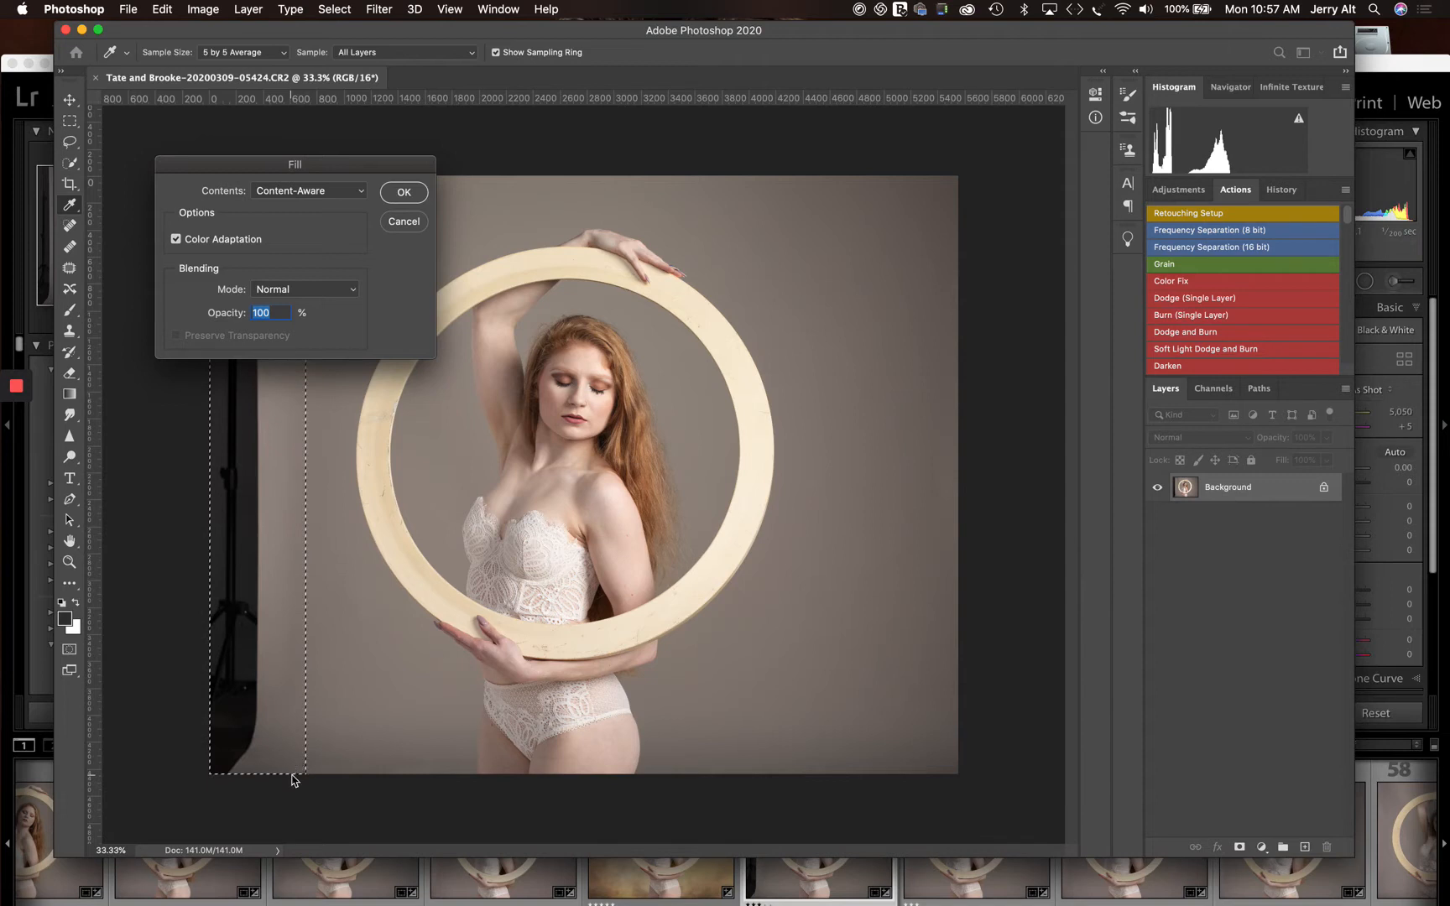
key(Return)
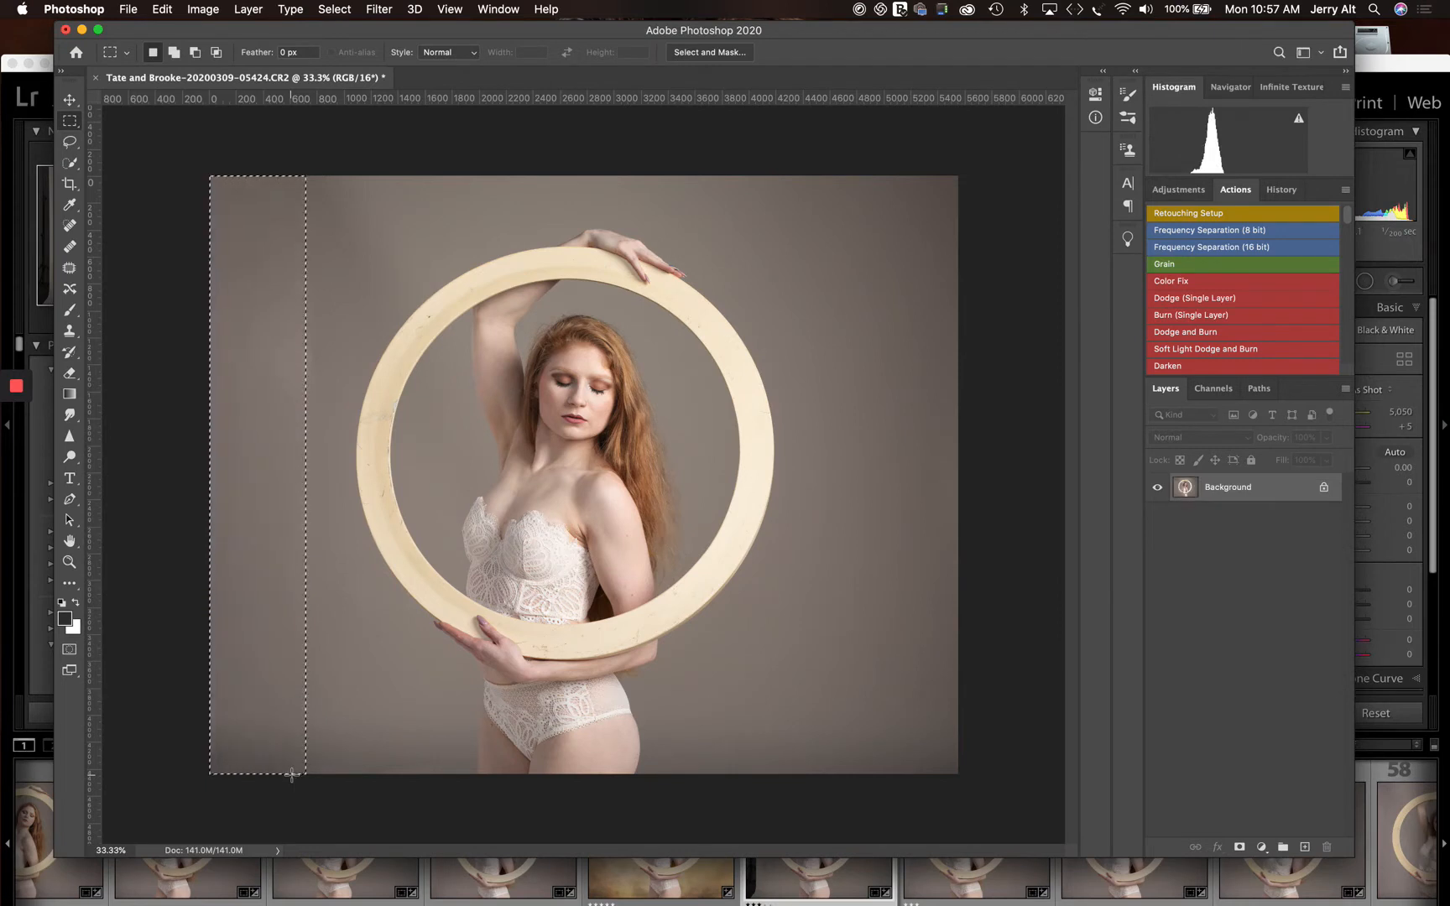
click(325, 663)
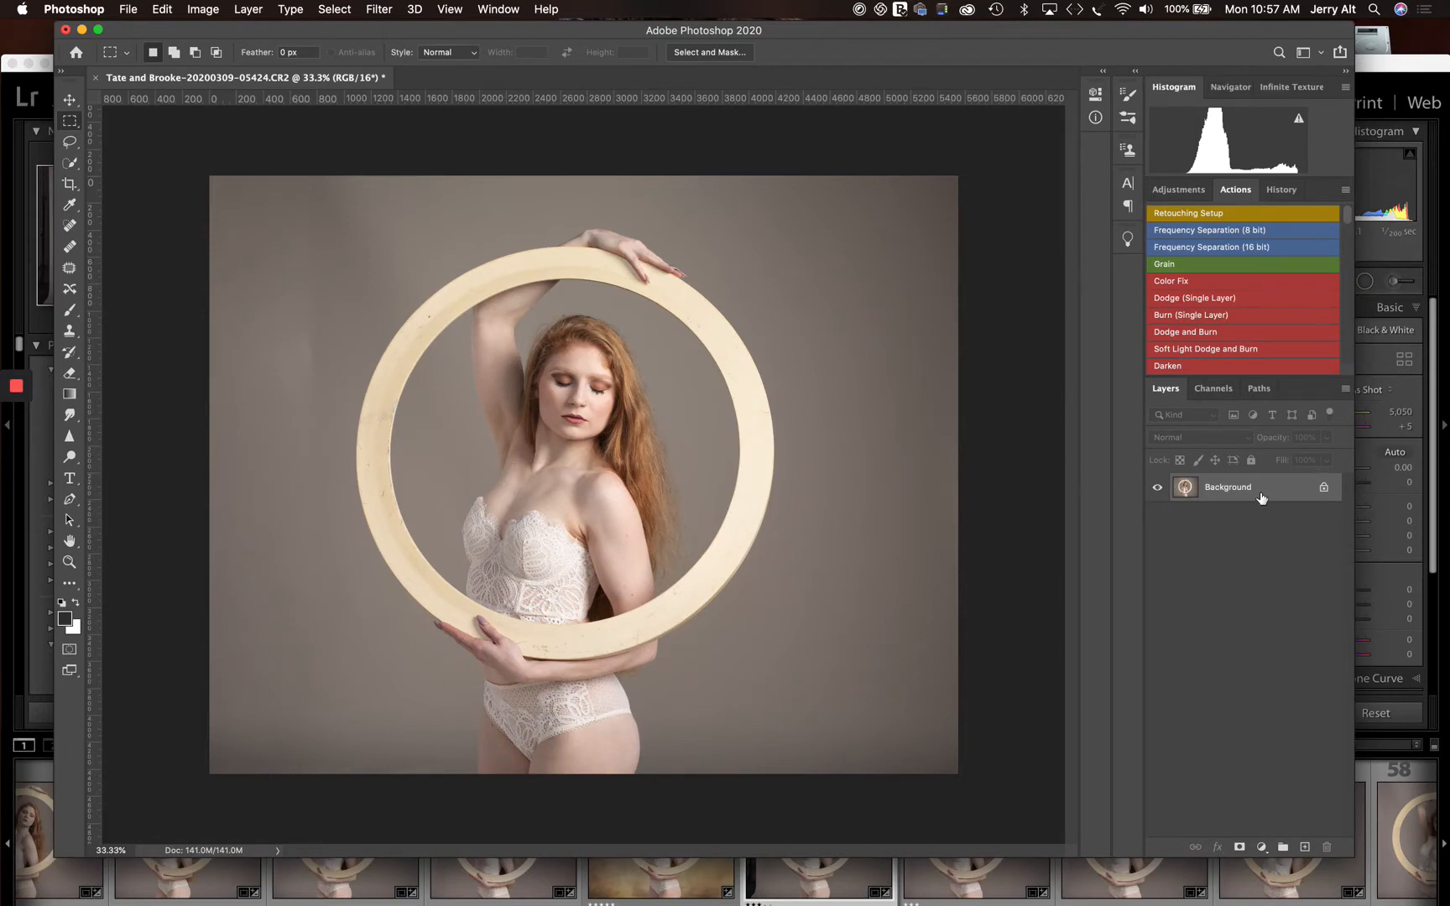
Step: Duplicate the Background layer and delete the copy again
drag(1256, 491, 1304, 848)
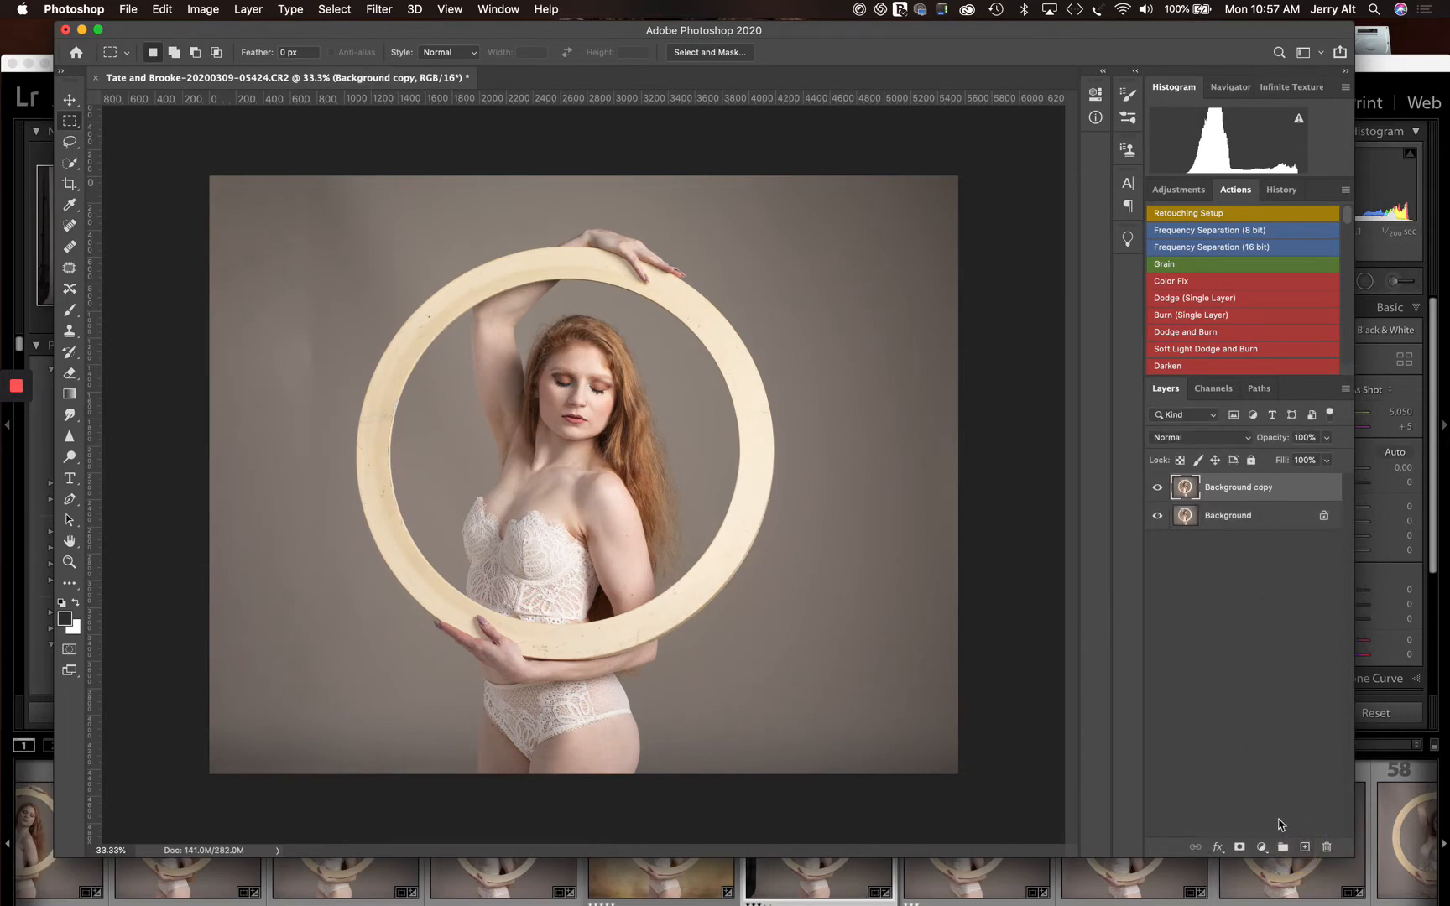
click(1322, 834)
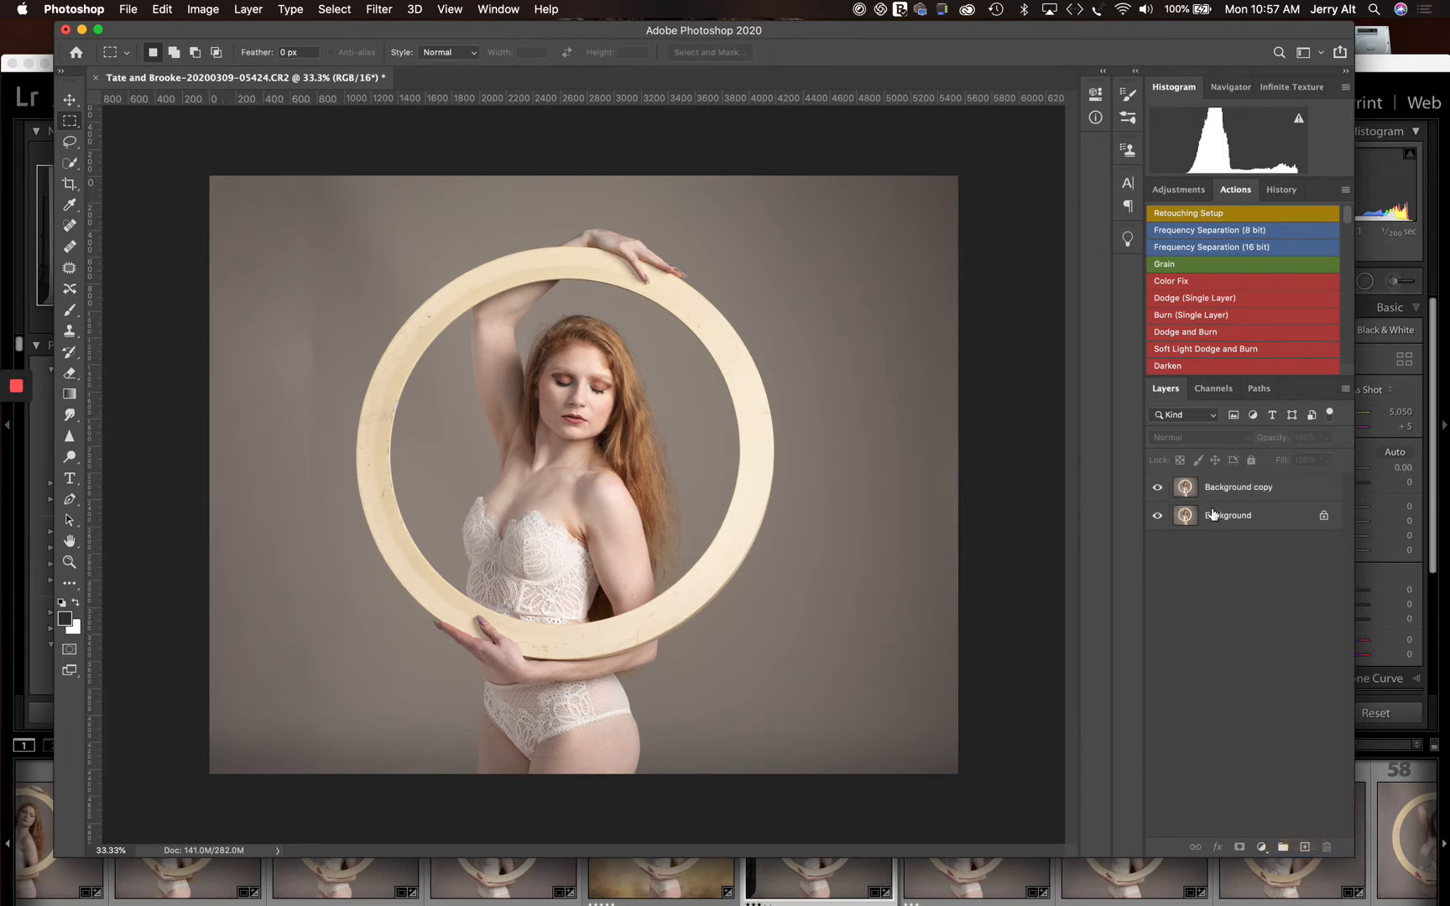
click(1224, 489)
click(1221, 517)
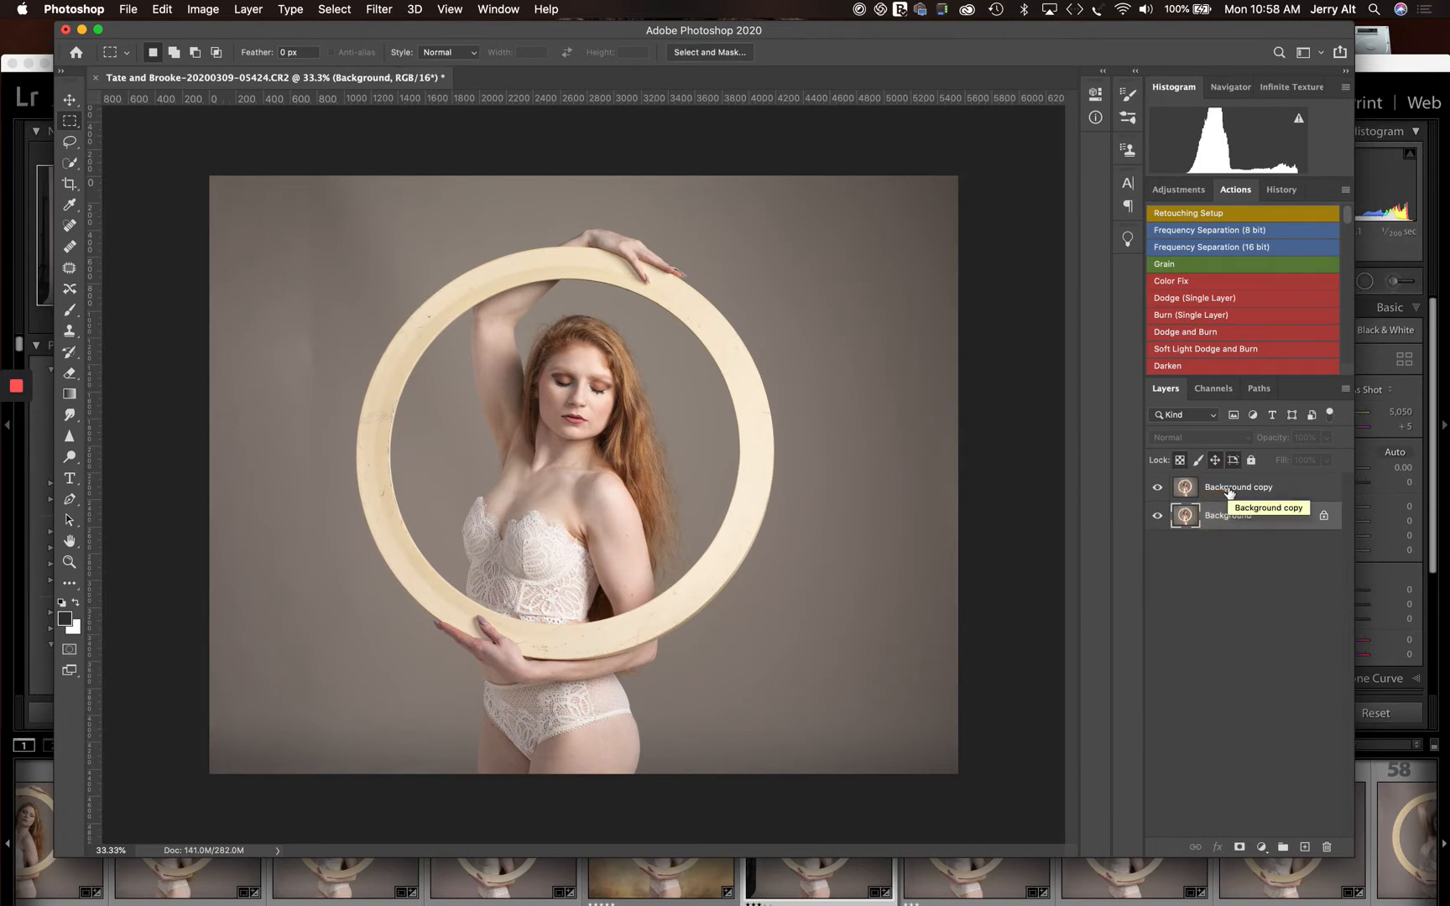
click(1229, 490)
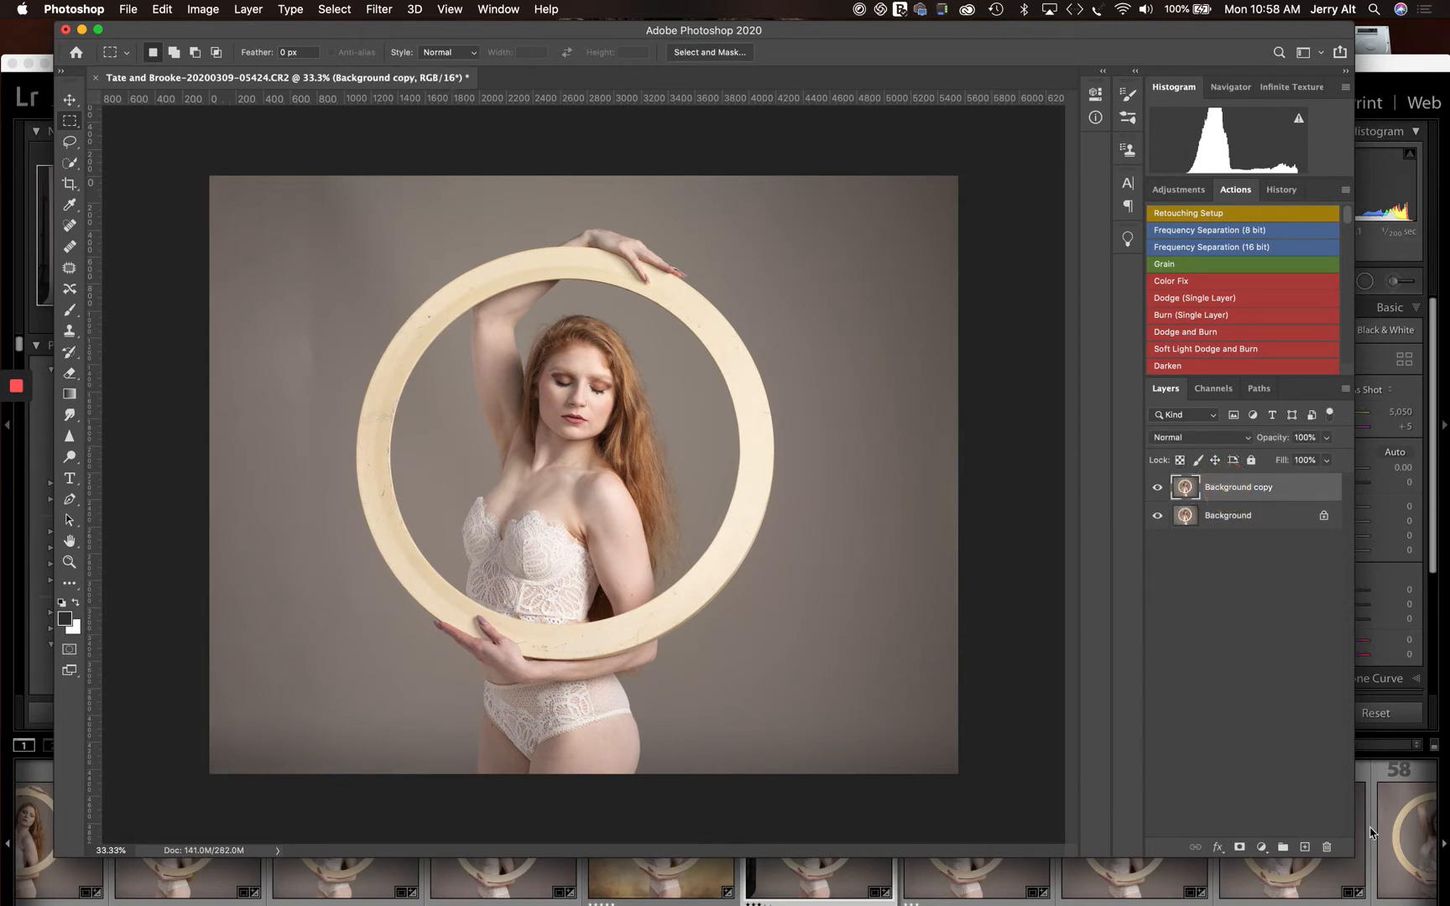
click(1326, 847)
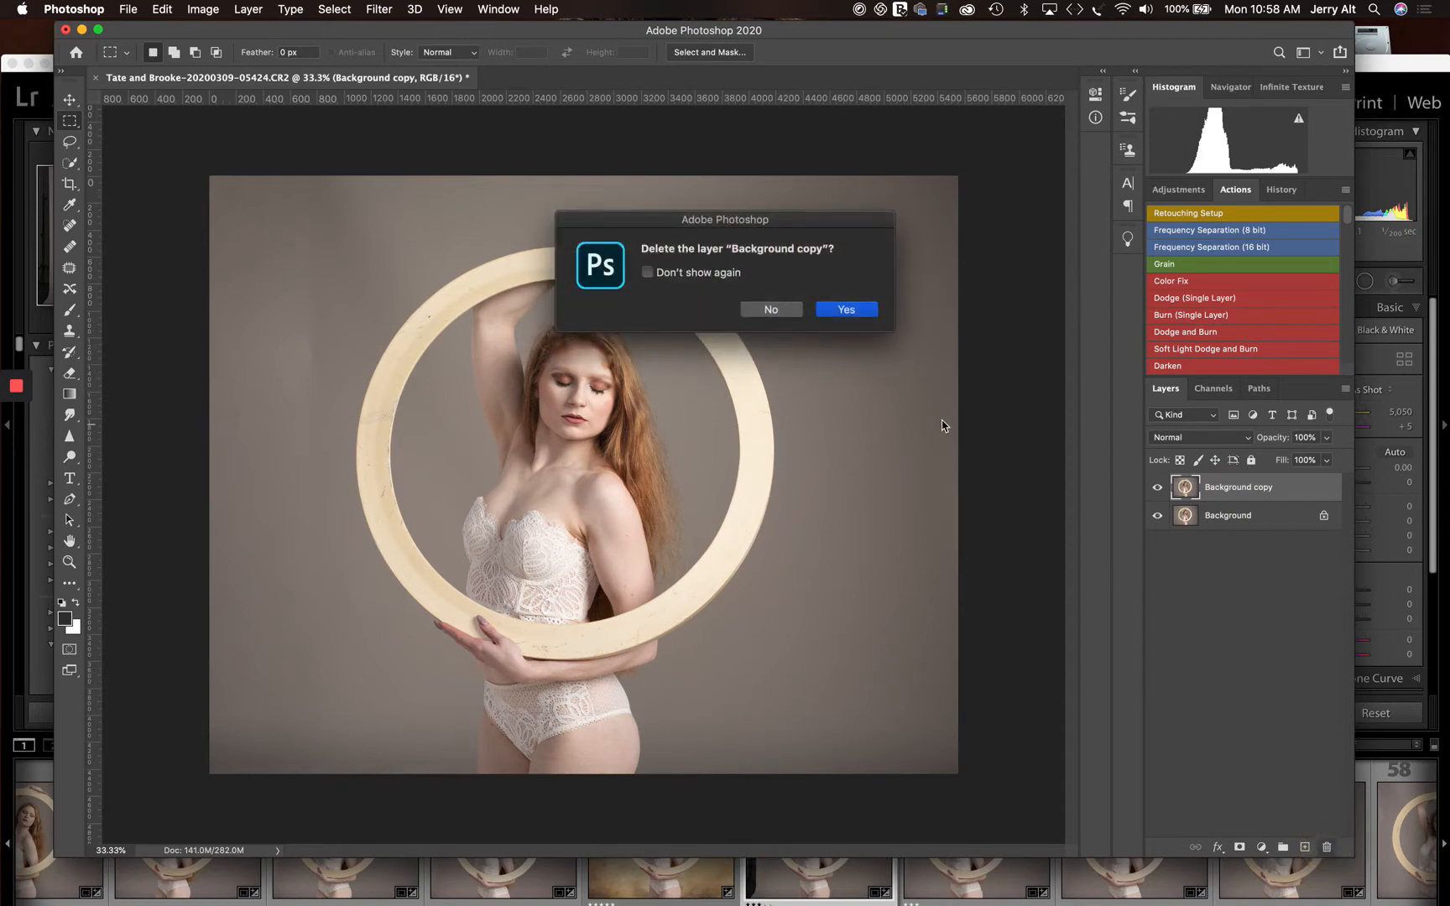
click(840, 309)
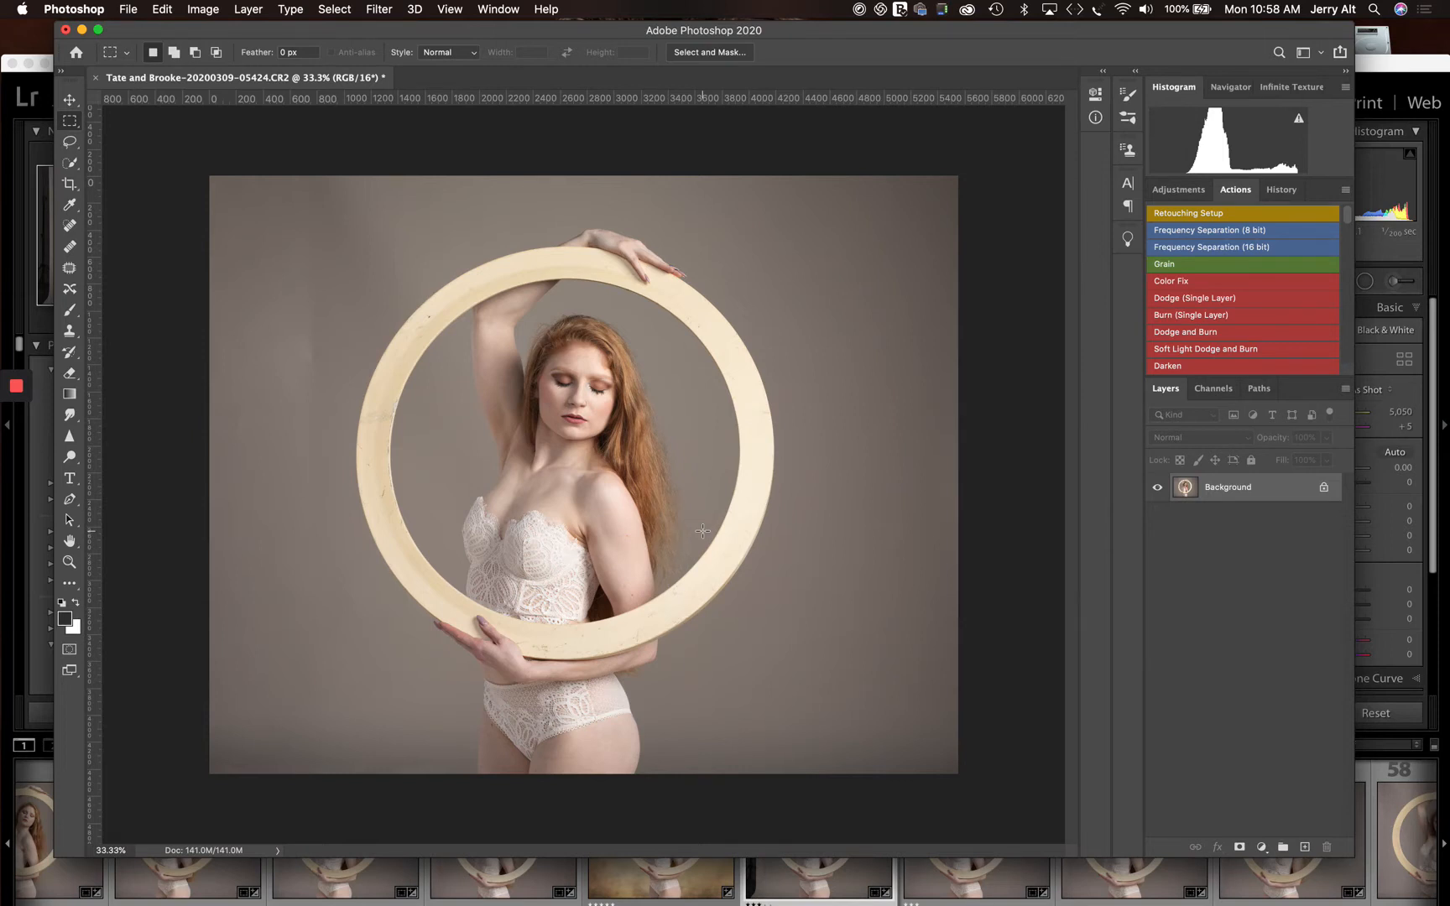
Step: Duplicate the Background layer onto a new layer and activate the Quick Selection tool
key(super+j)
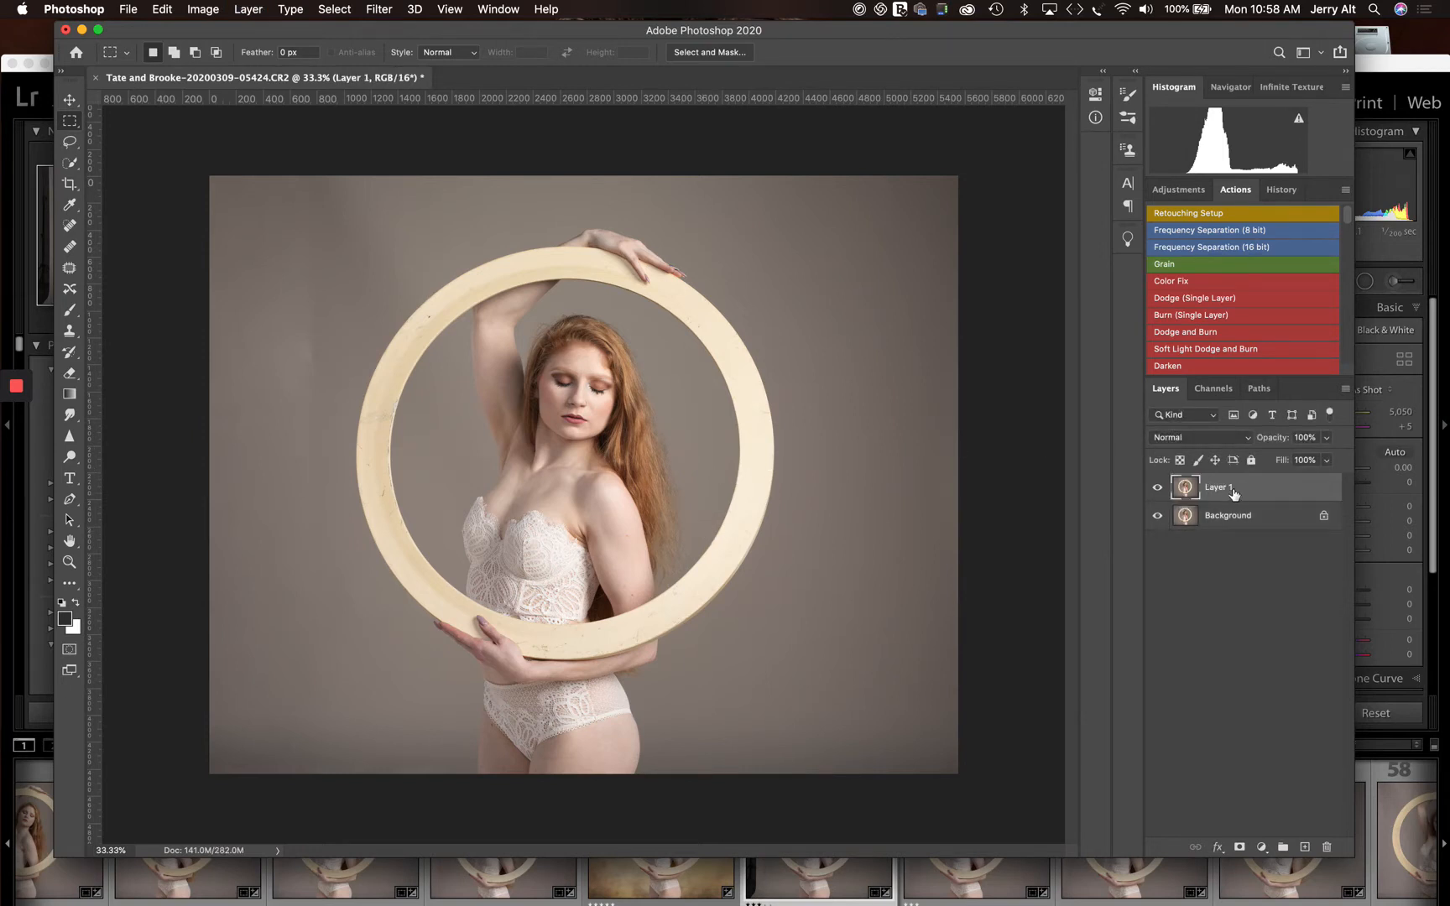
click(1157, 493)
click(78, 171)
drag(78, 175, 147, 165)
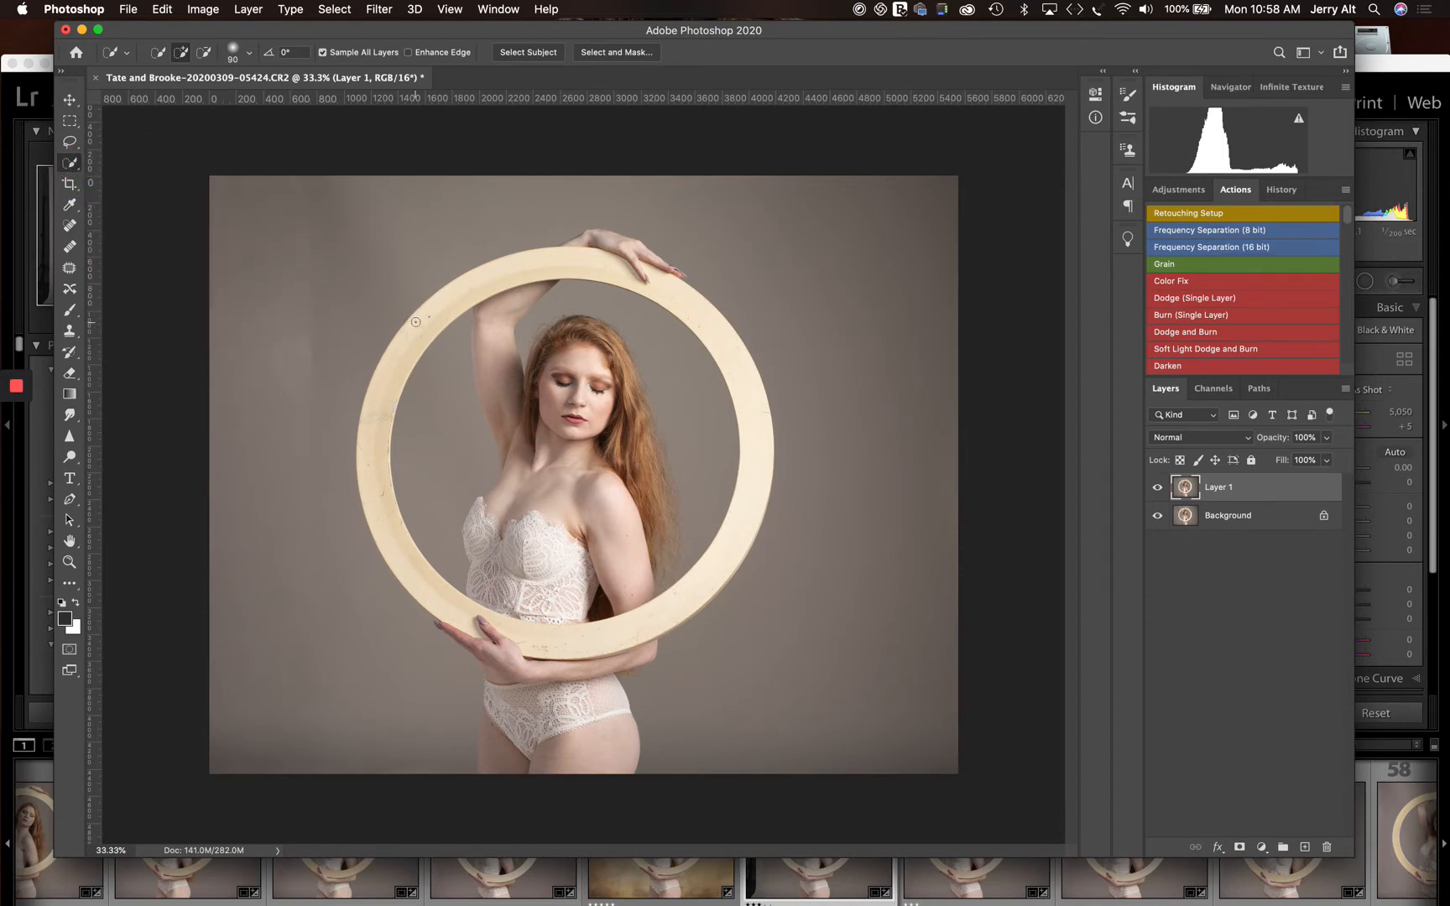
Step: Try painting a quick selection over the hoop's upper-left part and the woman's face and torso, and clear it
mouse_move(502, 281)
mouse_down()
mouse_move(420, 324)
mouse_move(395, 368)
mouse_up()
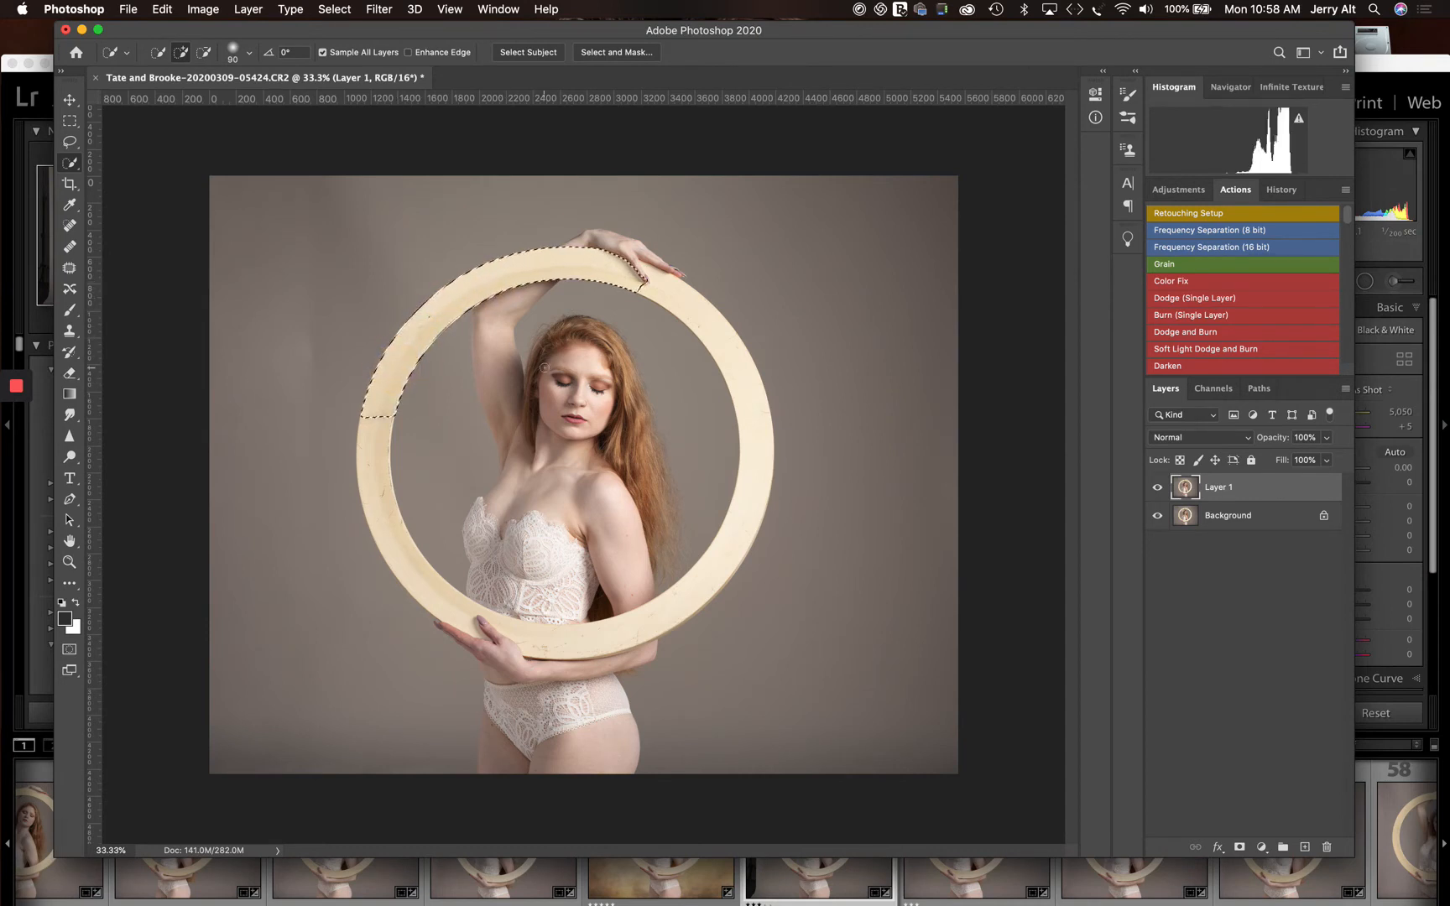
mouse_move(578, 394)
mouse_down()
mouse_move(568, 530)
mouse_move(544, 557)
mouse_move(513, 556)
mouse_up()
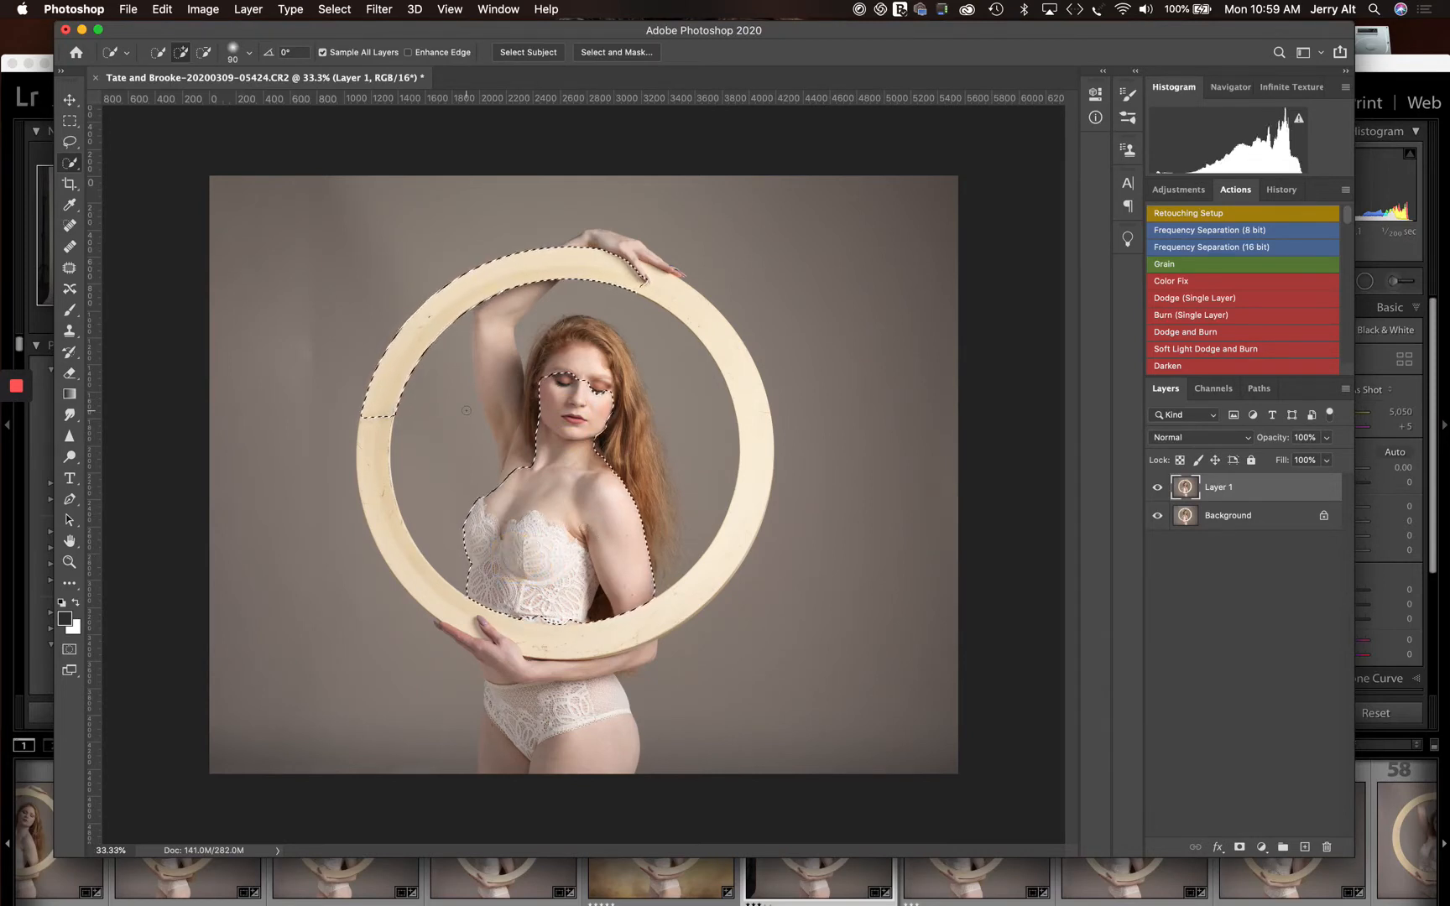
key(super+d)
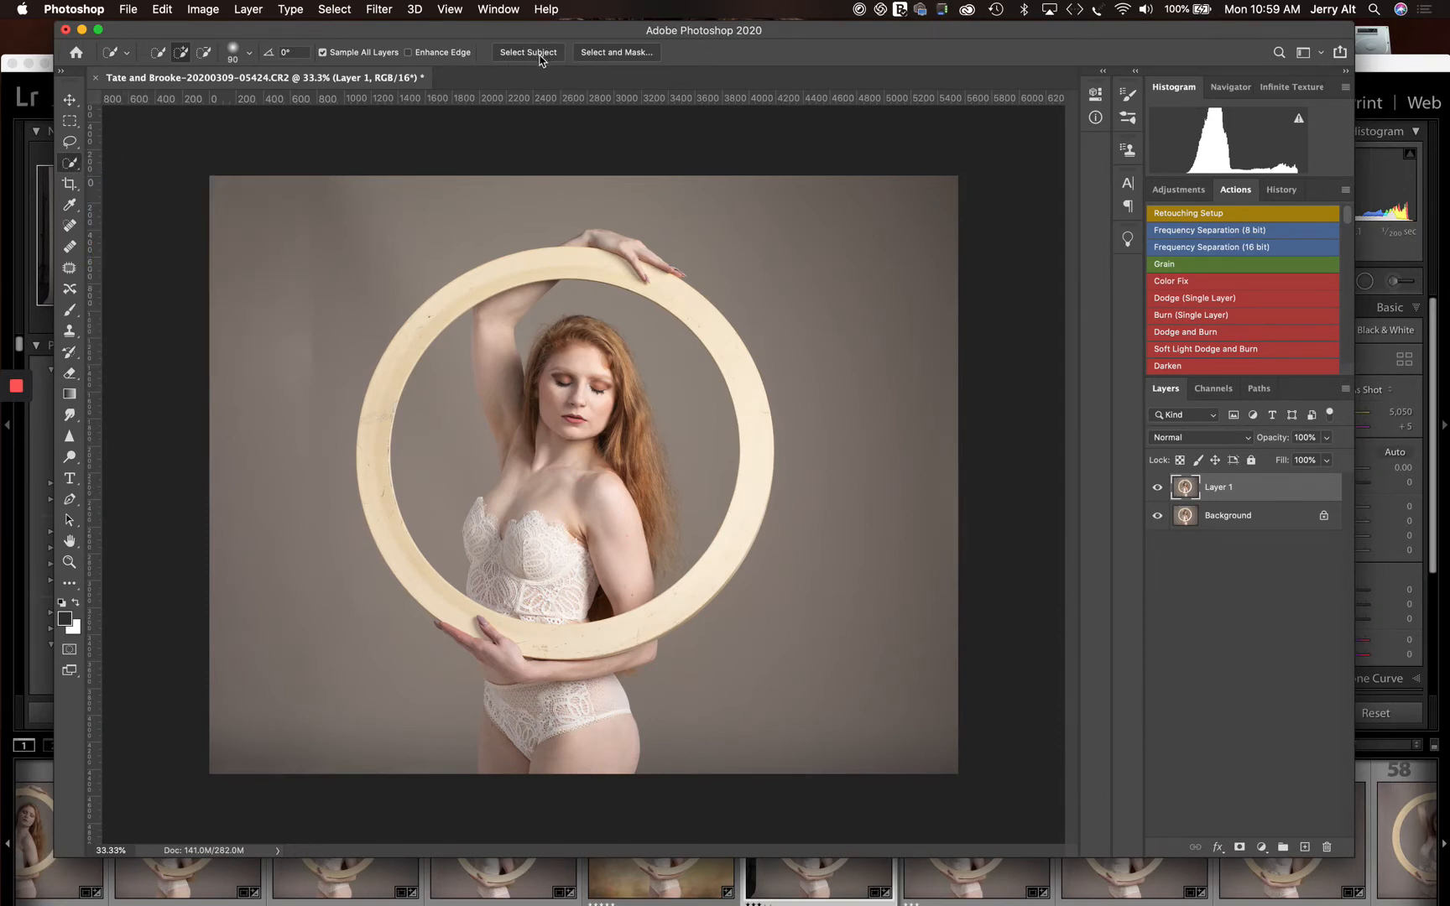
Step: Select the woman and hoop automatically with Select Subject, and open Select and Mask with the Refine Edge Brush
click(541, 55)
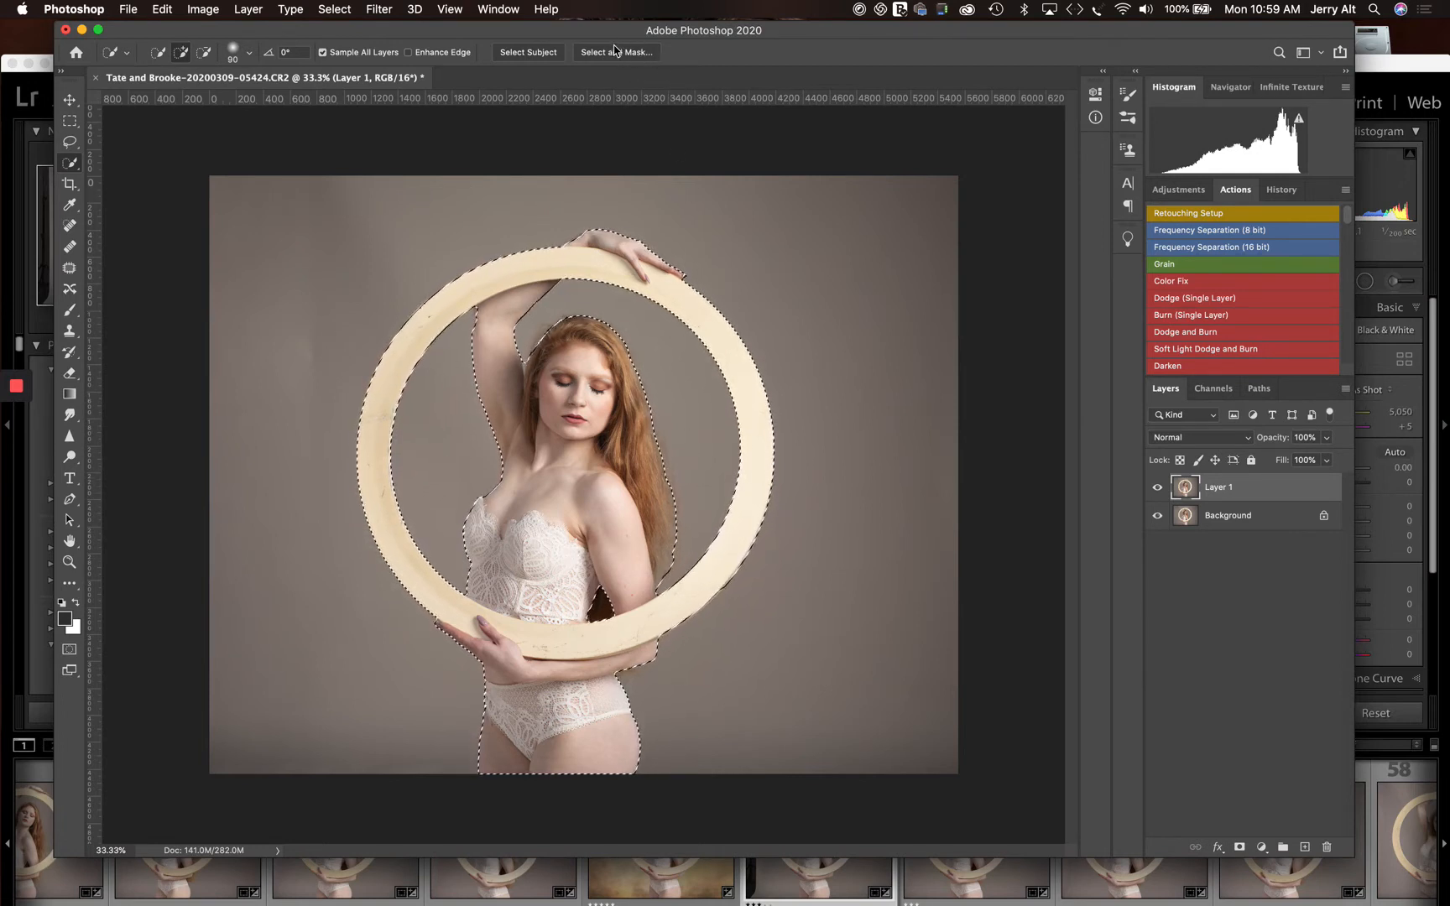
click(674, 57)
click(618, 55)
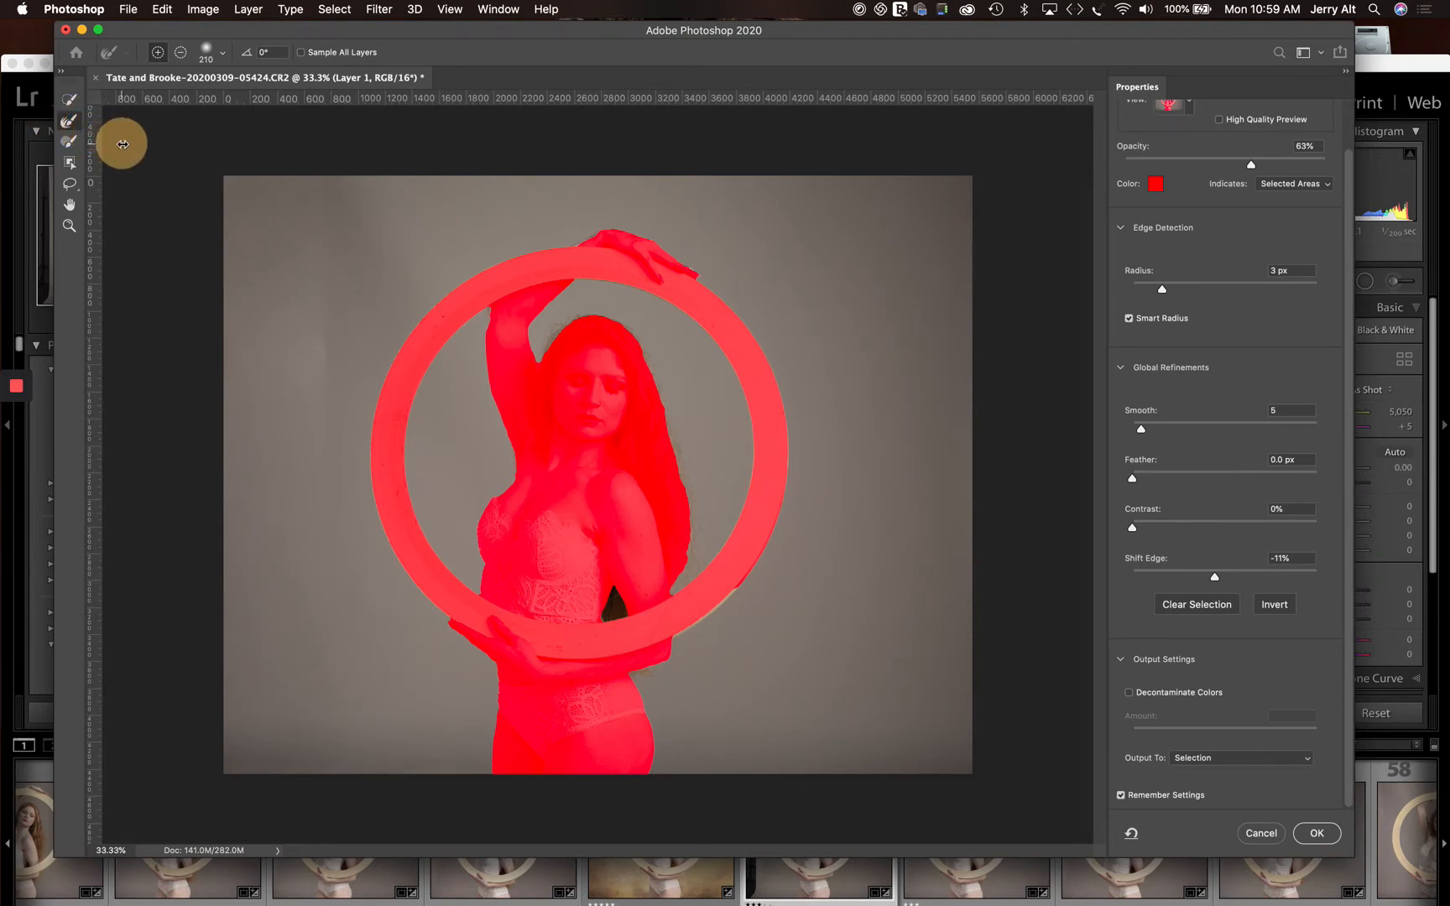
click(75, 123)
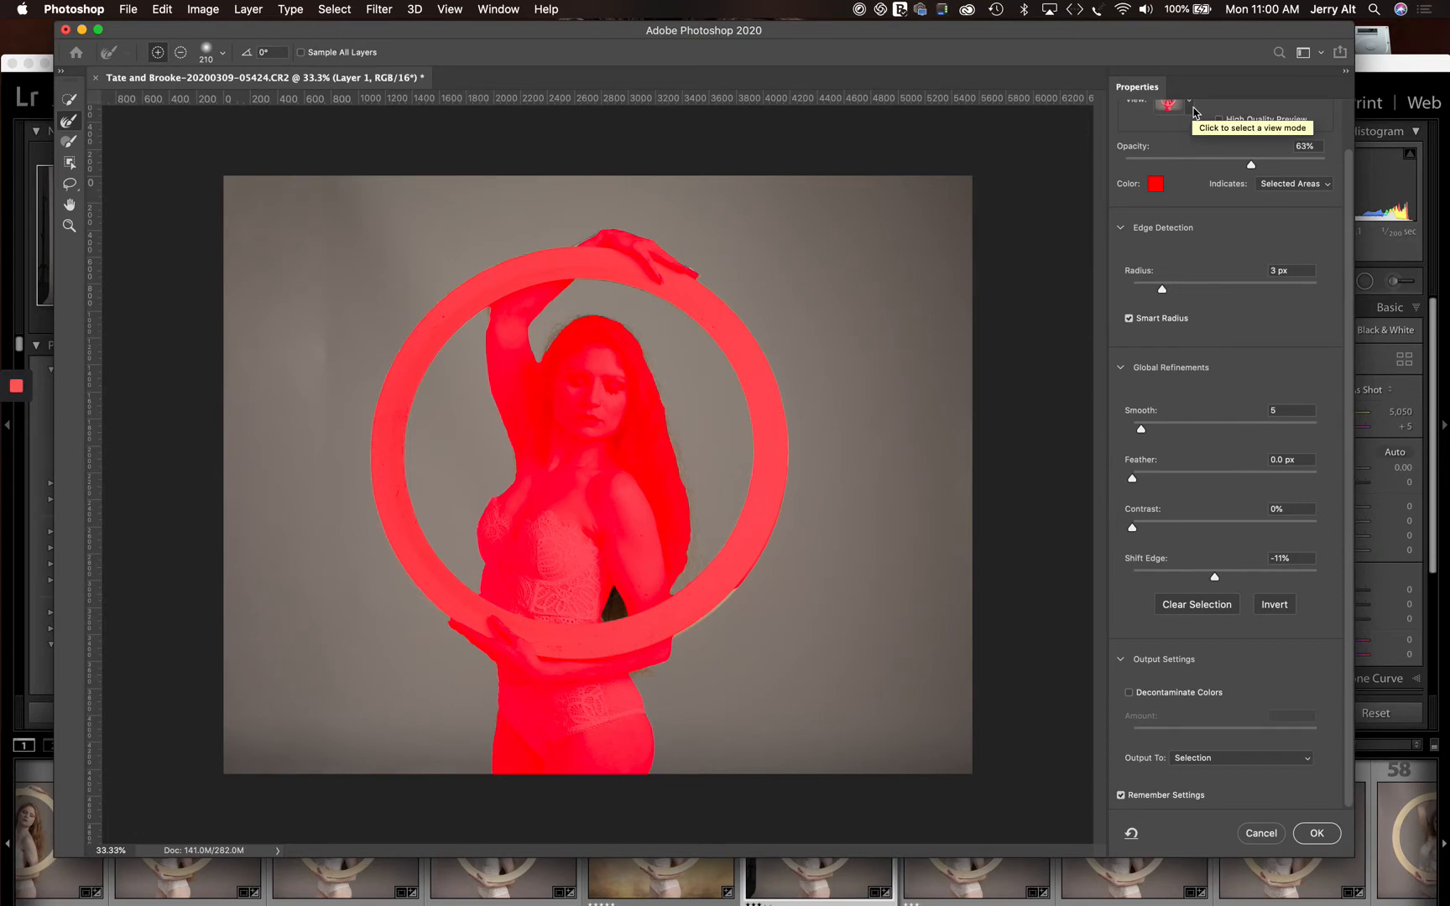
Step: Preview the selection in the Black & White and Marching Ants view modes, and return to Overlay
scroll(1188, 121, up, 2)
scroll(1189, 122, down, 1)
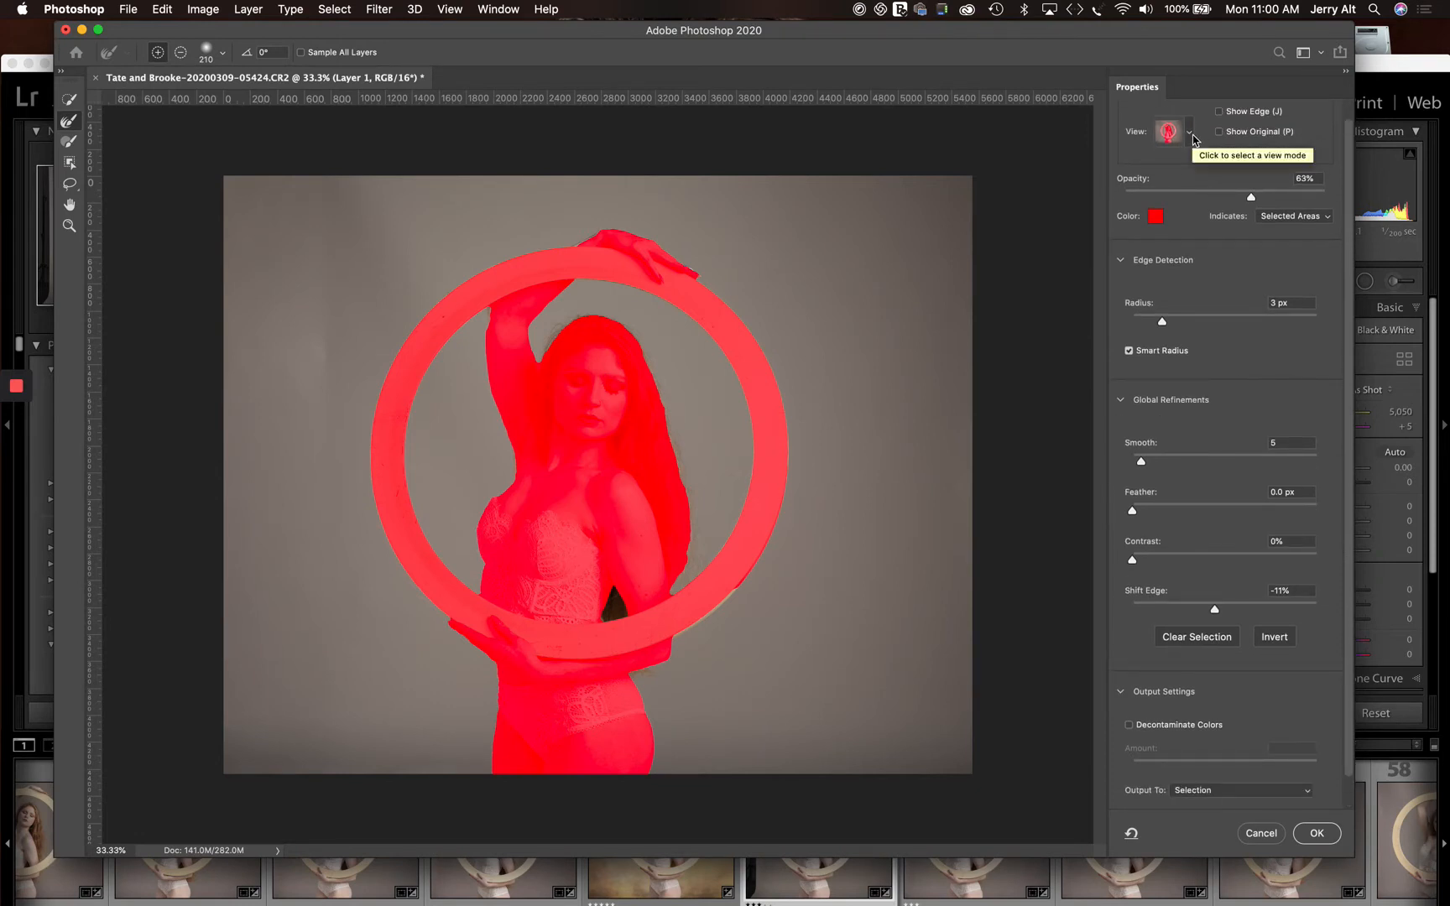
click(1190, 133)
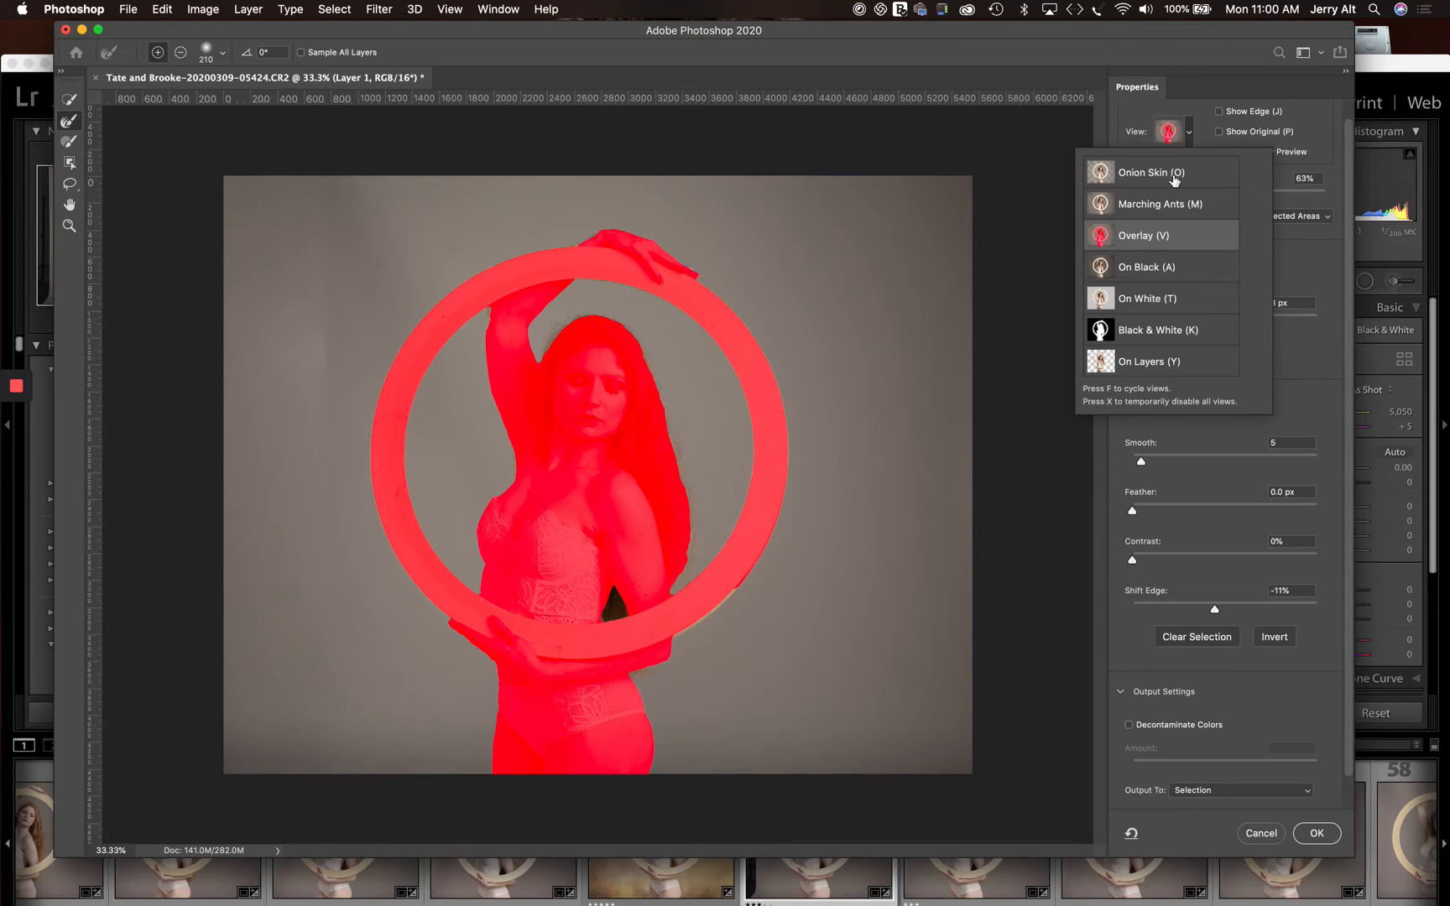
click(1134, 330)
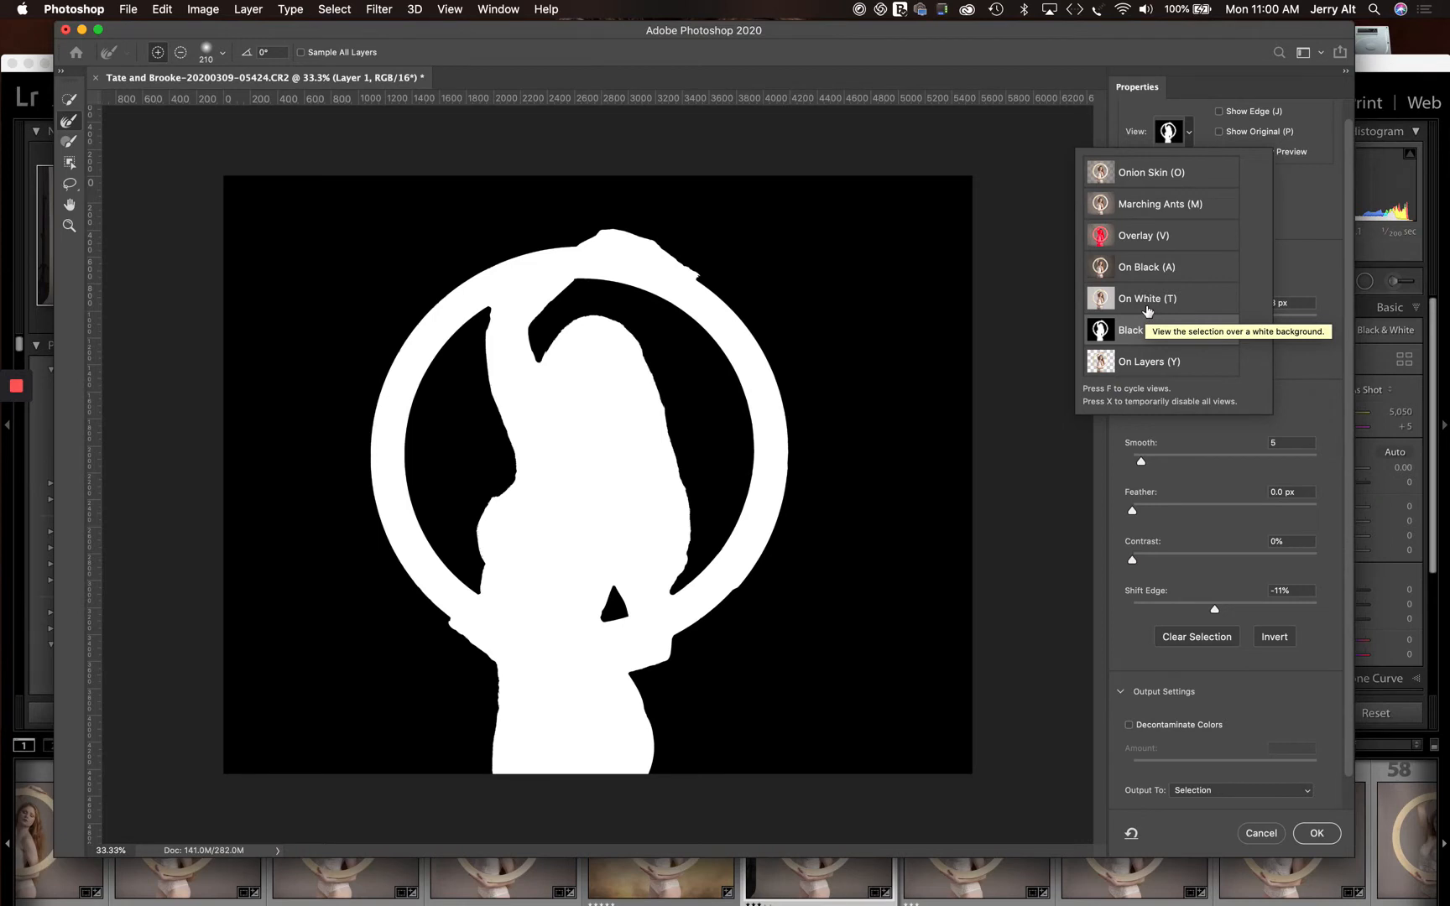
click(1155, 205)
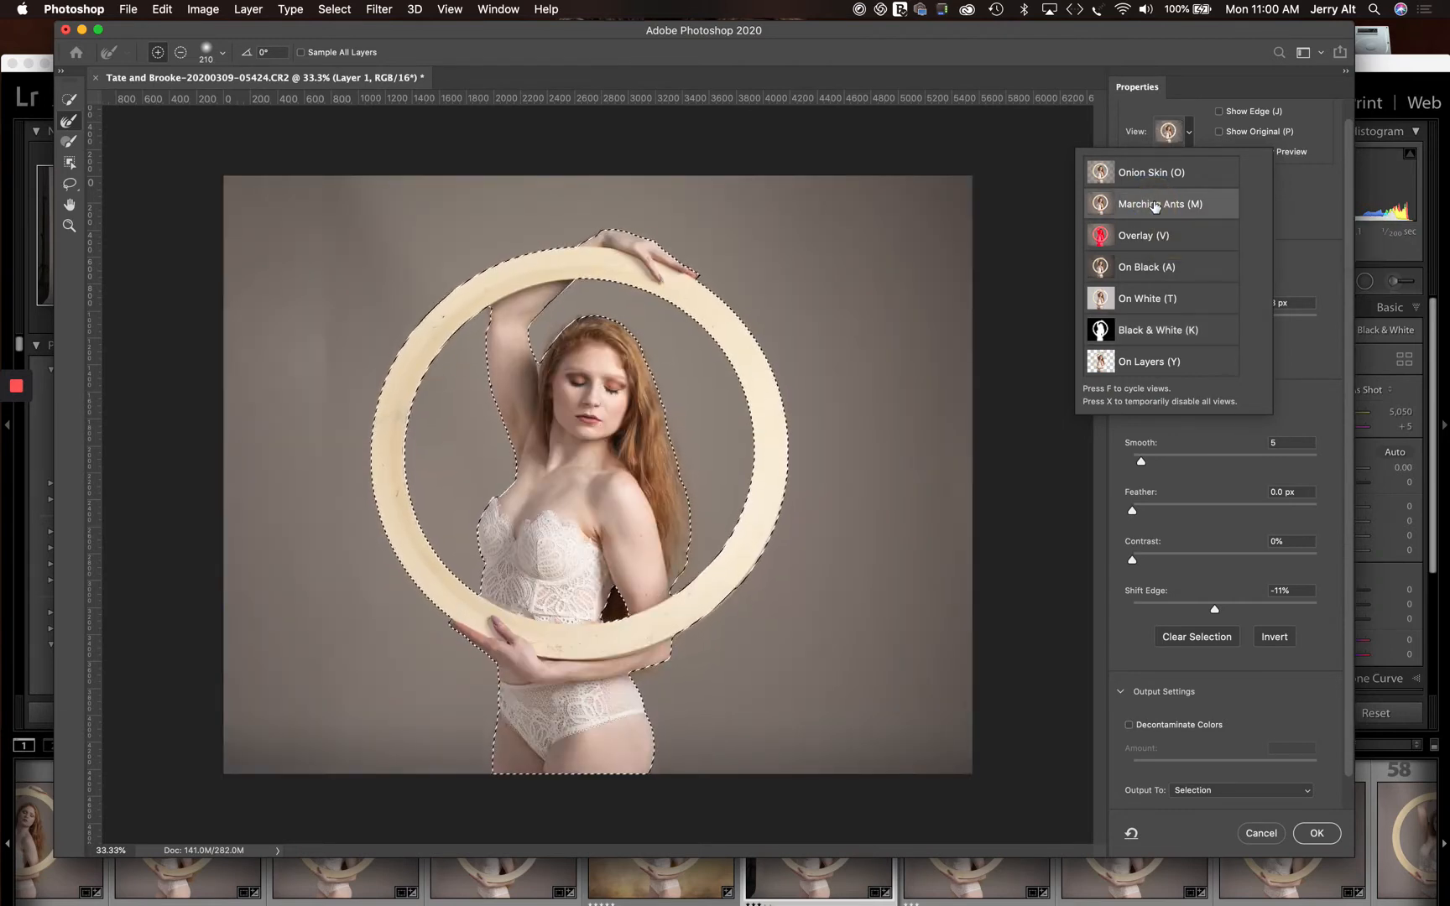
click(1145, 239)
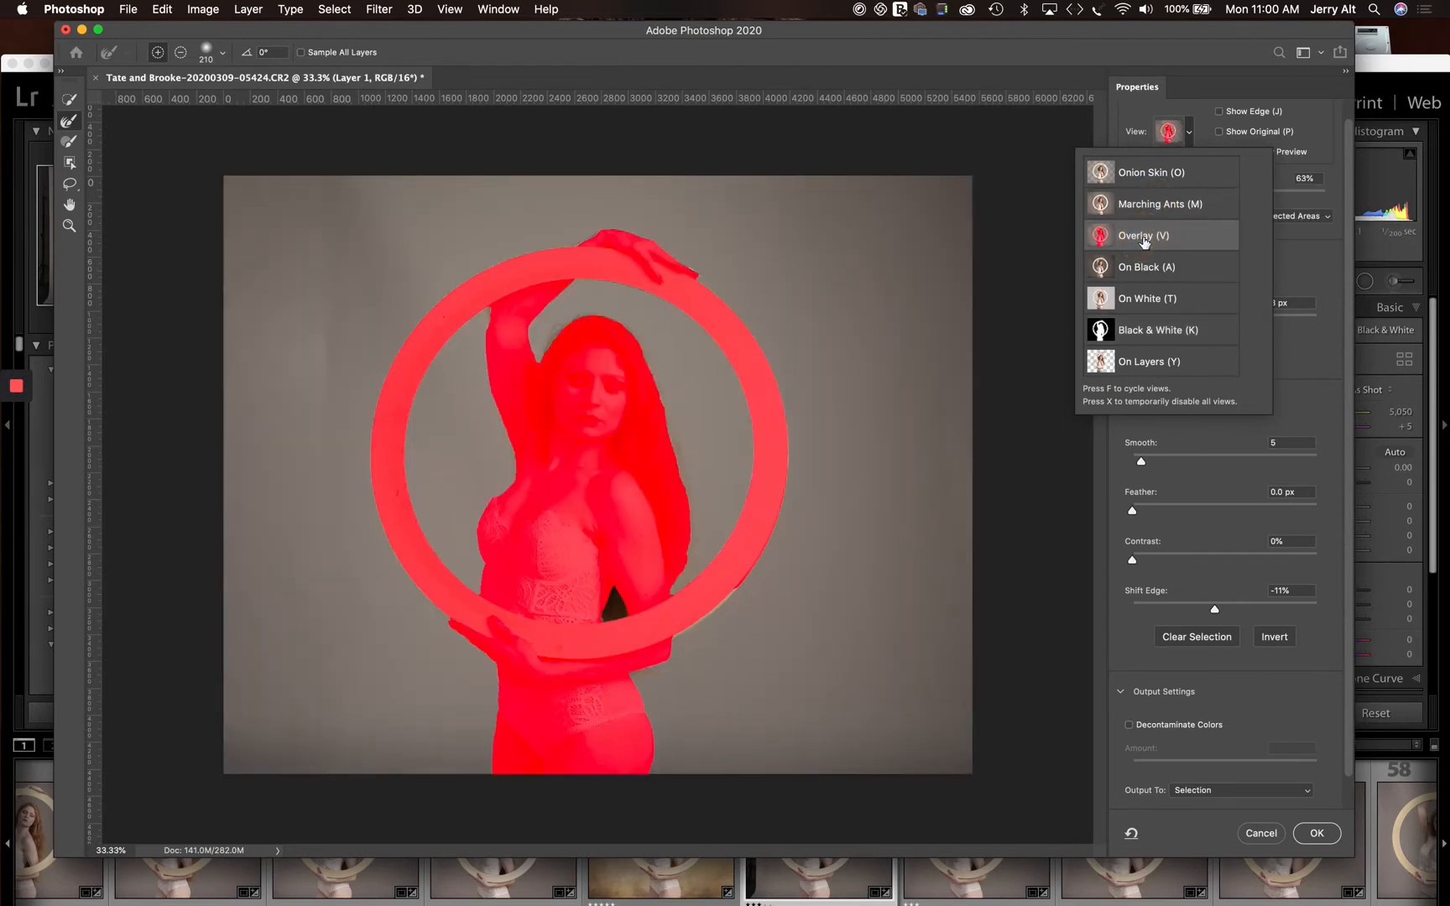
click(1208, 109)
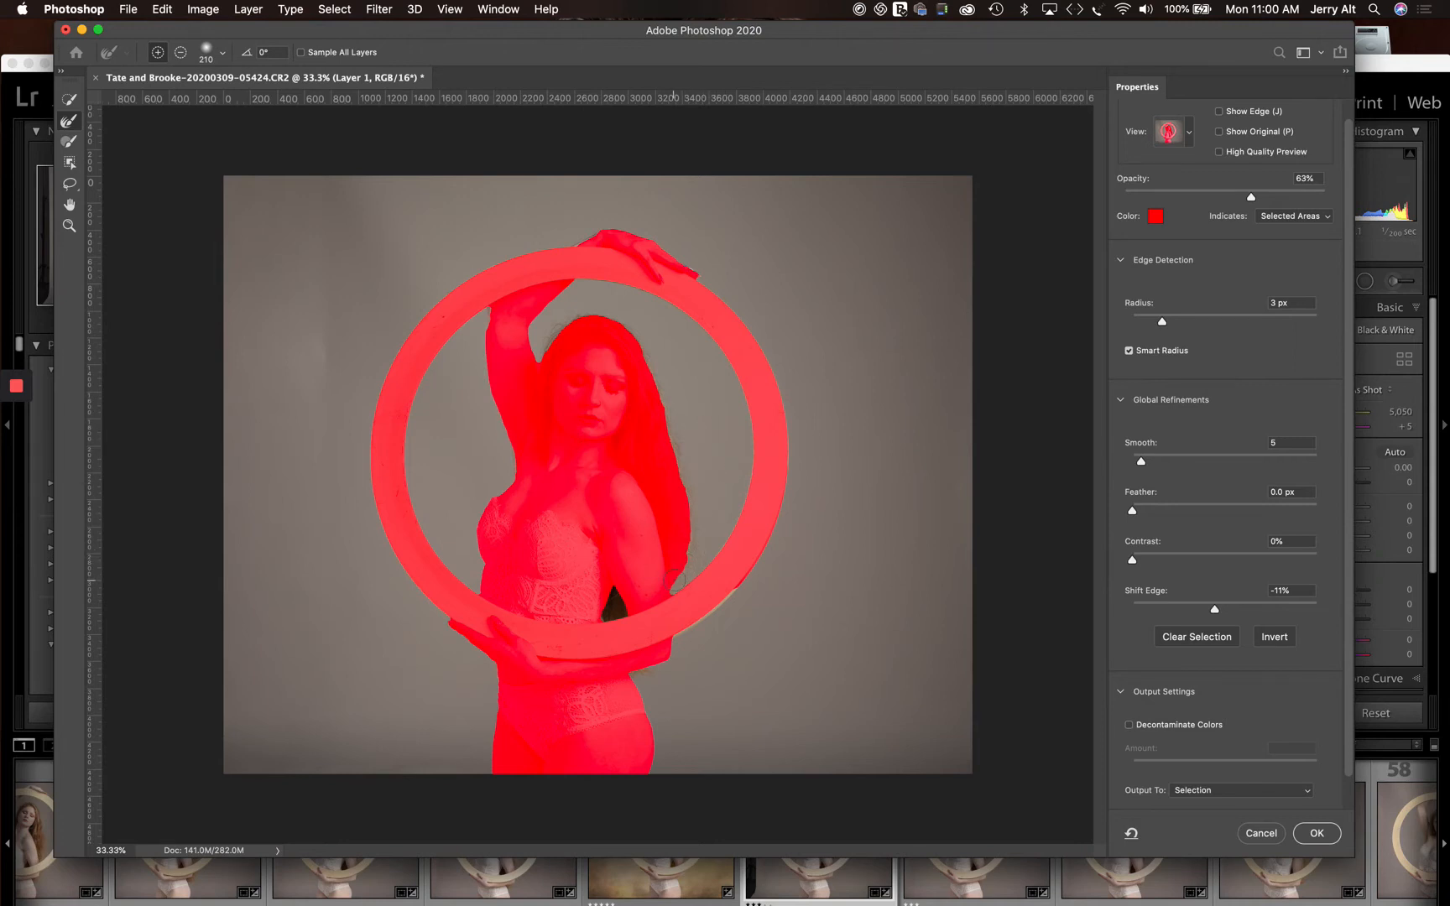
Step: Refine the selection edge along the woman's hair, below her forearm and at the hoop's lower-right rim
mouse_move(675, 580)
mouse_down()
mouse_move(688, 499)
mouse_move(659, 374)
mouse_move(600, 312)
mouse_move(563, 314)
mouse_move(544, 346)
mouse_up()
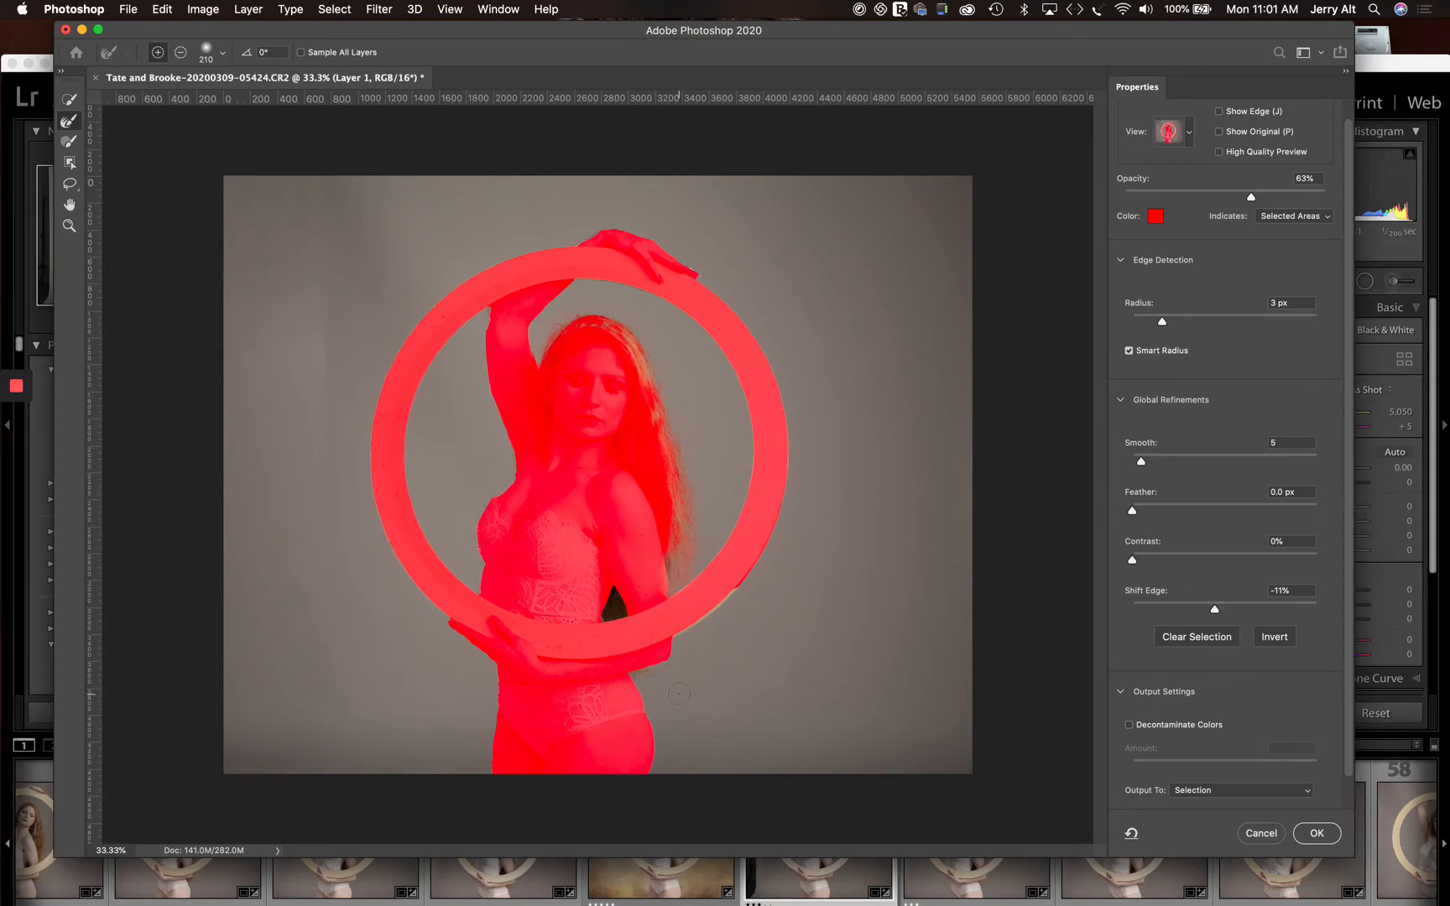
drag(652, 680, 659, 673)
scroll(1262, 659, down, 2)
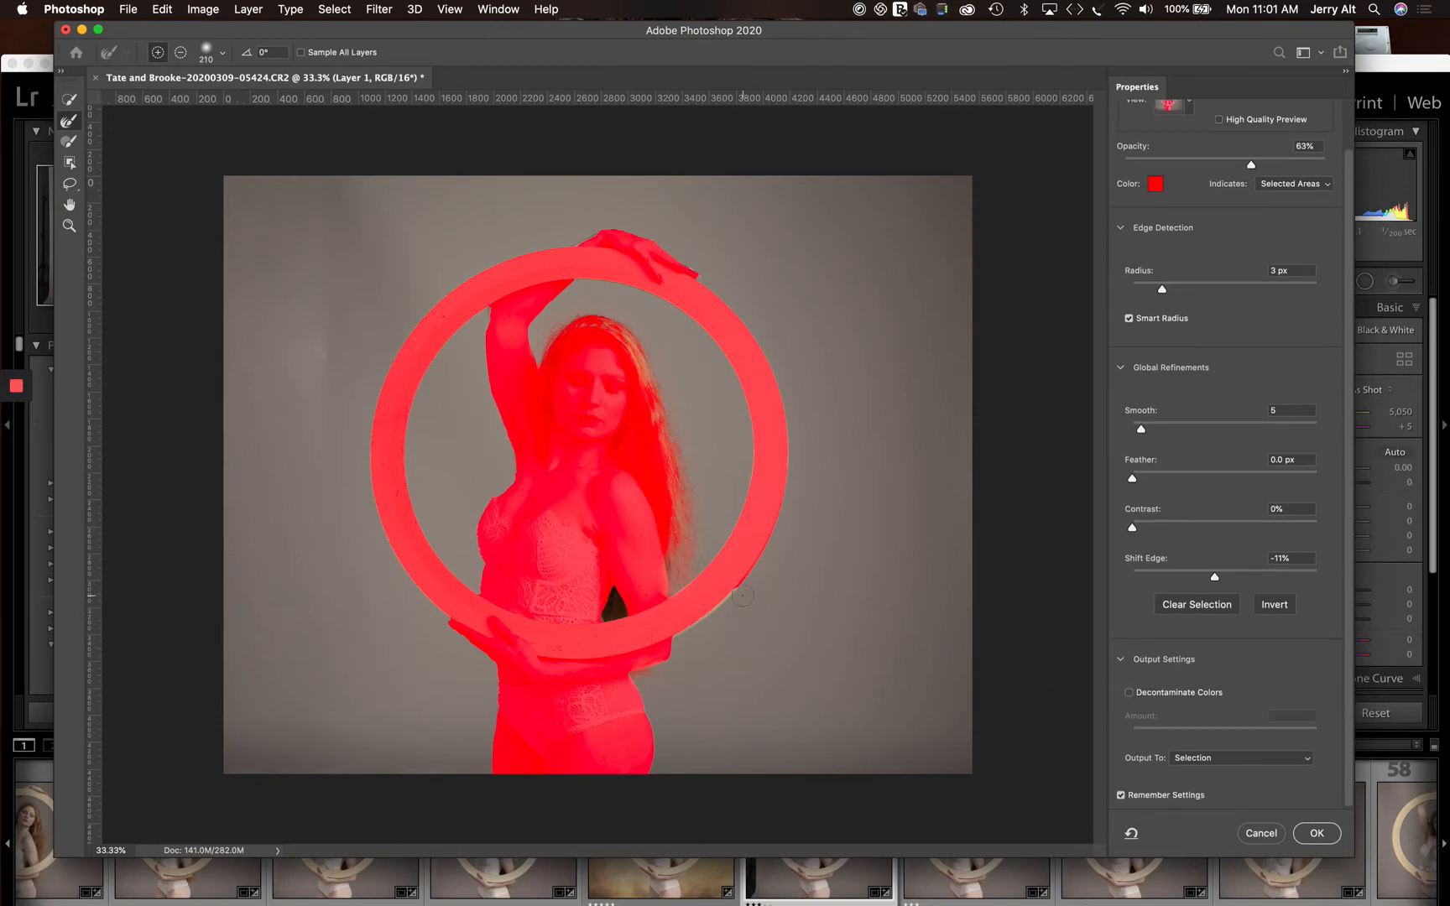
mouse_move(743, 596)
mouse_down()
mouse_move(695, 624)
mouse_move(751, 582)
mouse_up()
Step: Output the refined edge as a Selection, and add the dark hair gap between torso and arm with the Quick Selection tool
click(1244, 760)
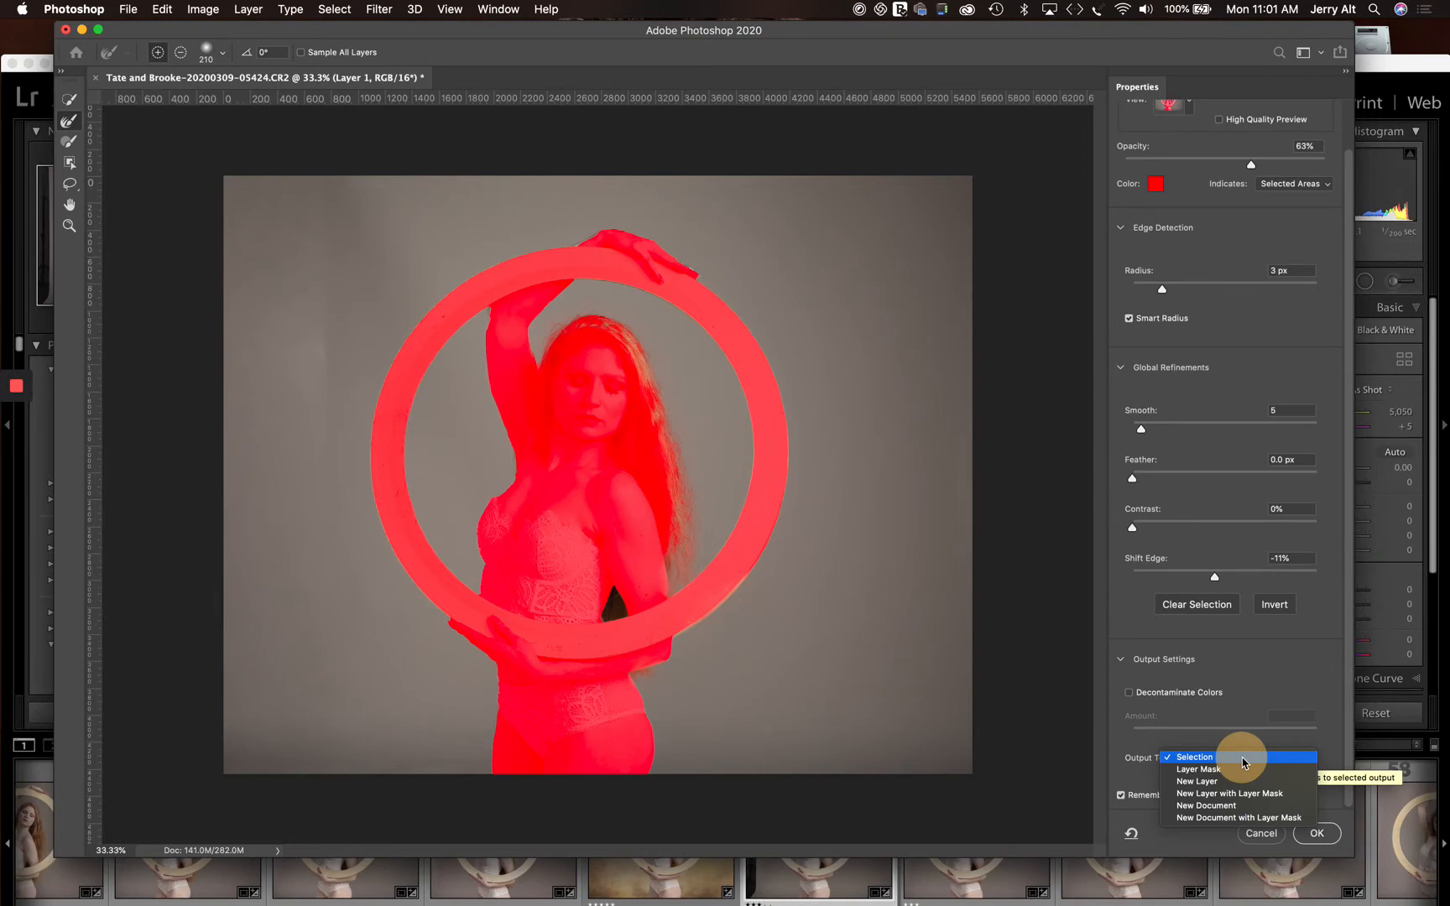
click(1245, 758)
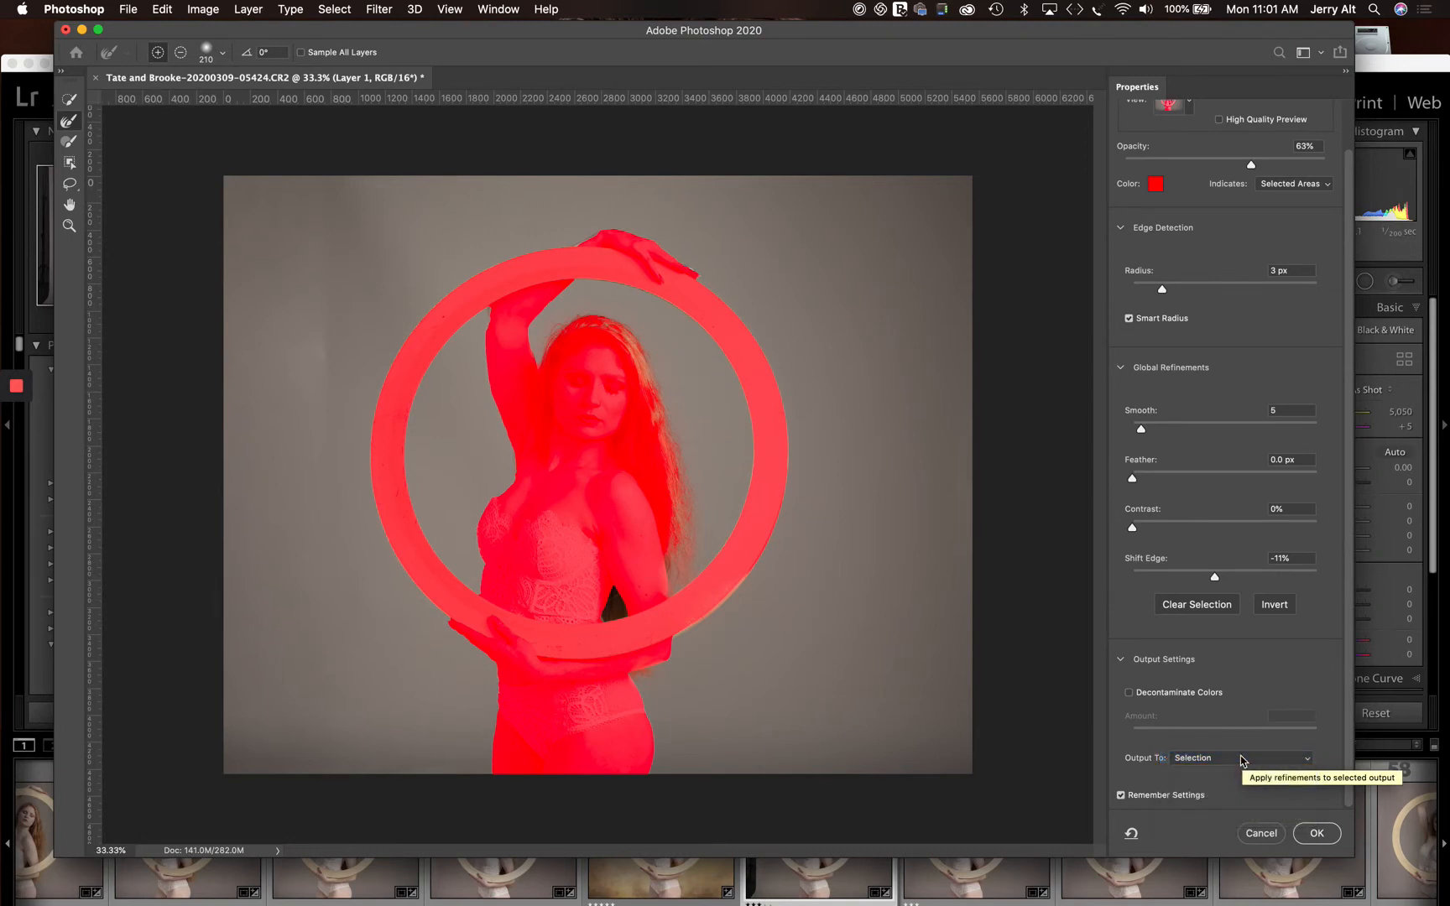
click(1314, 832)
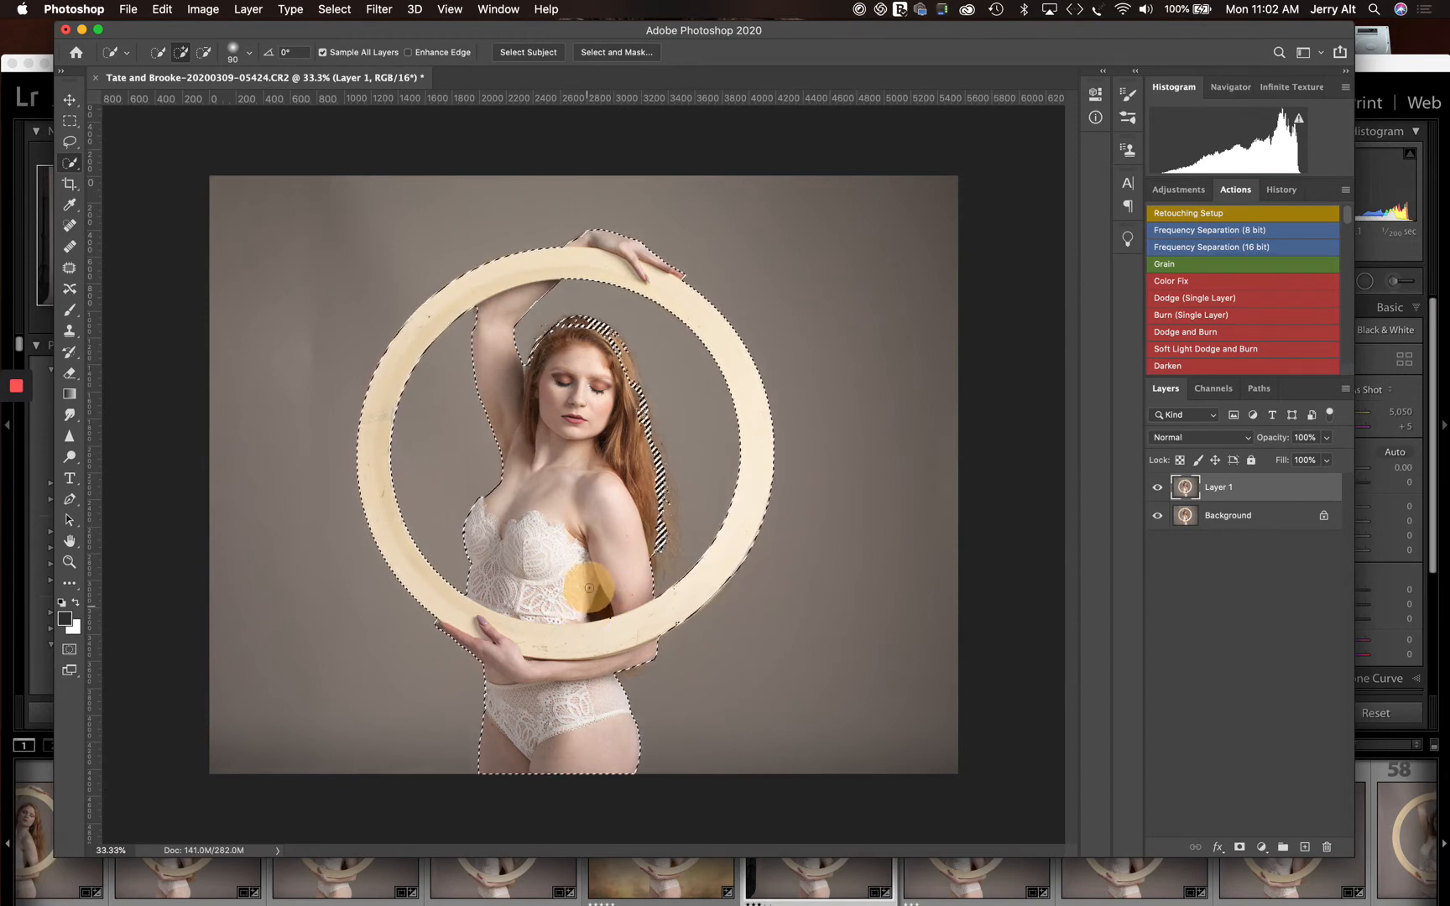
drag(589, 587, 585, 568)
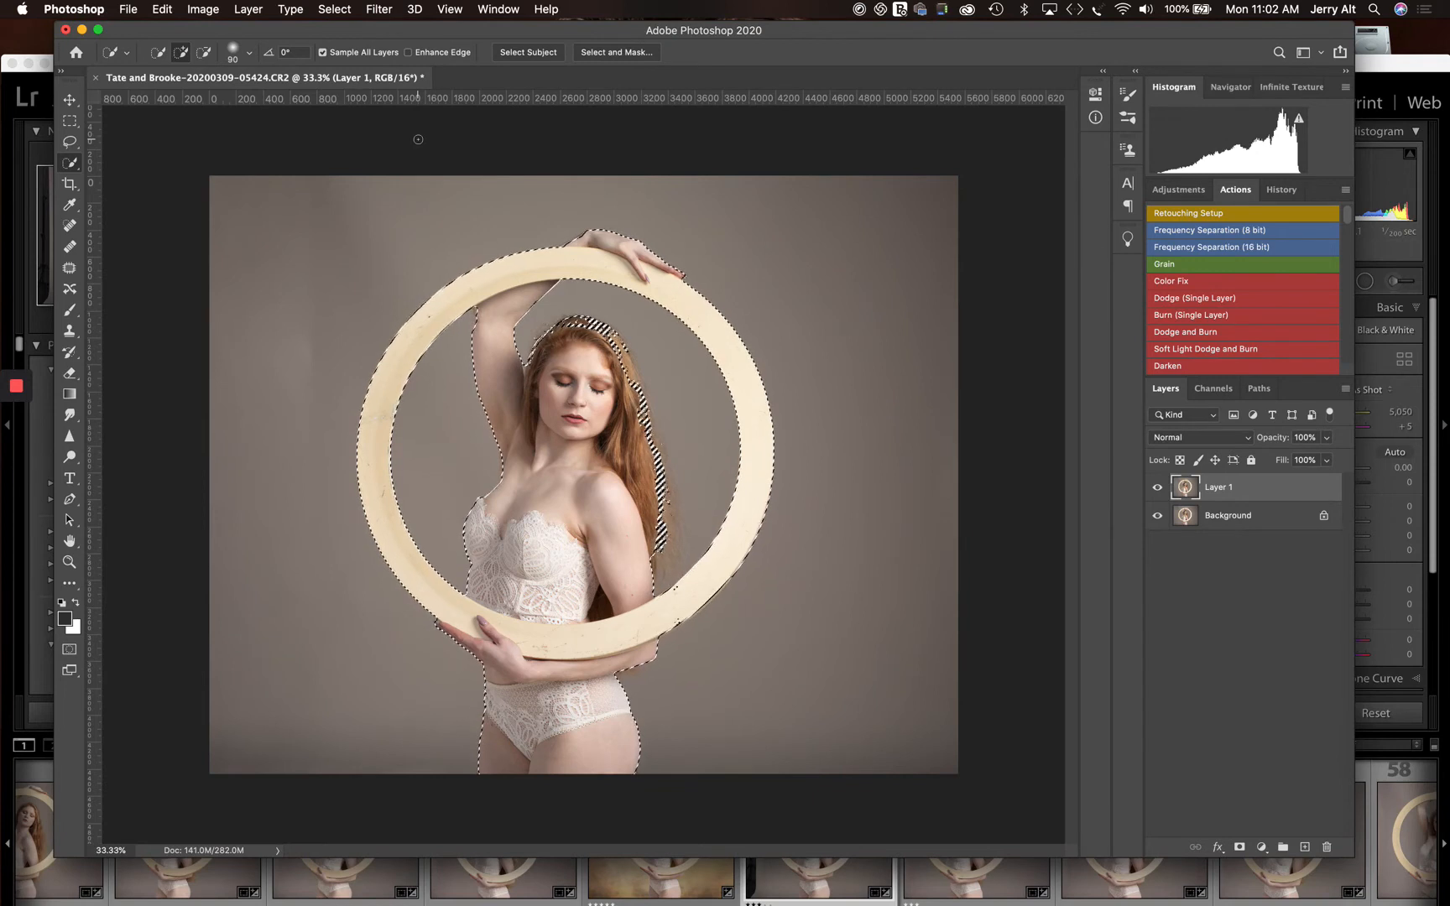
Step: Save the selection of the woman and hoop as a new channel named 1, and deselect
click(340, 9)
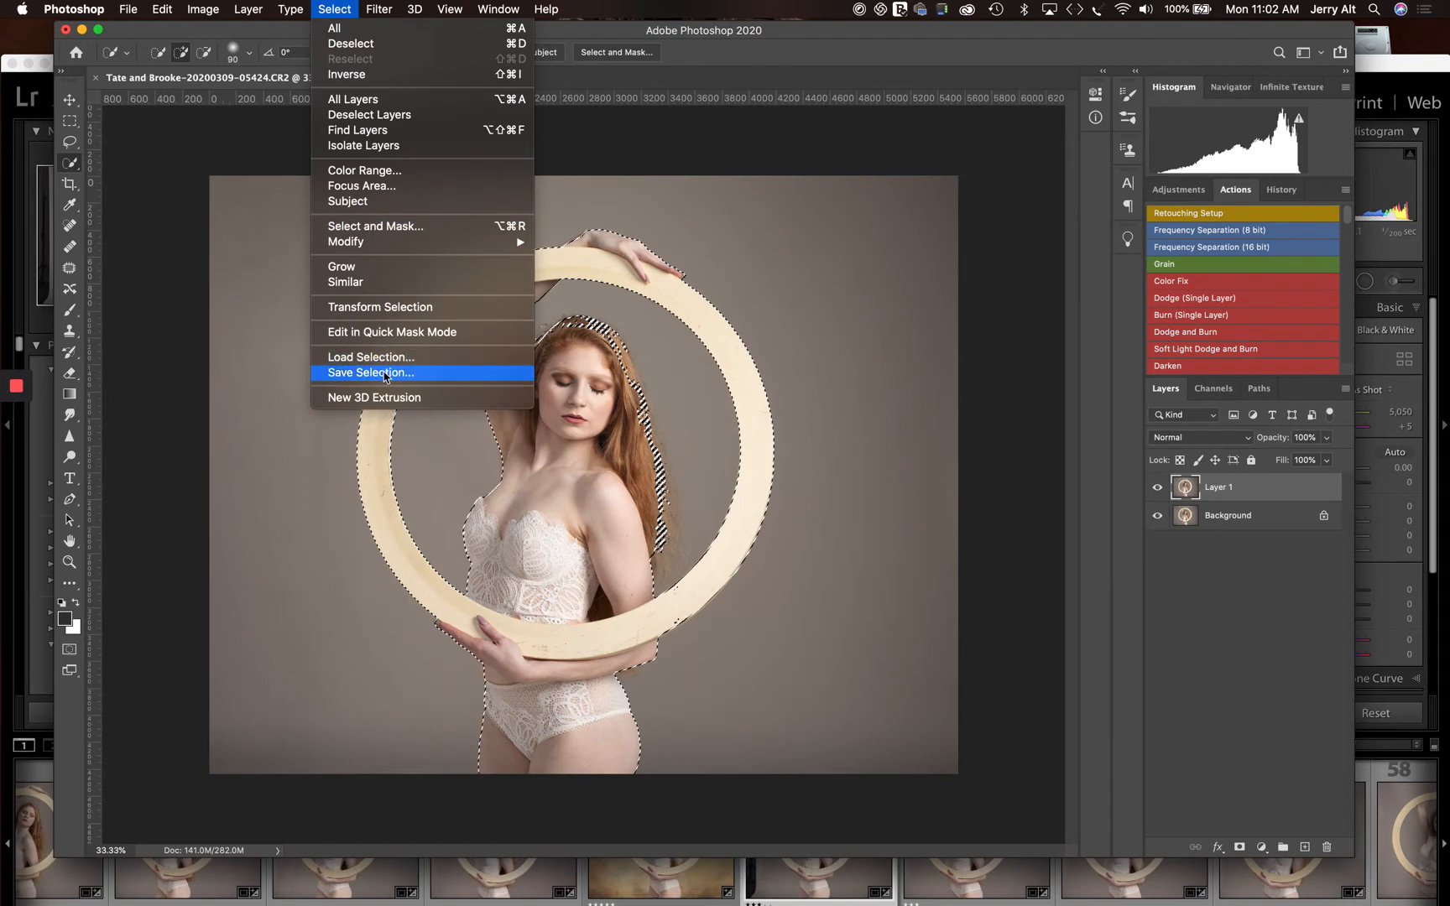
click(385, 375)
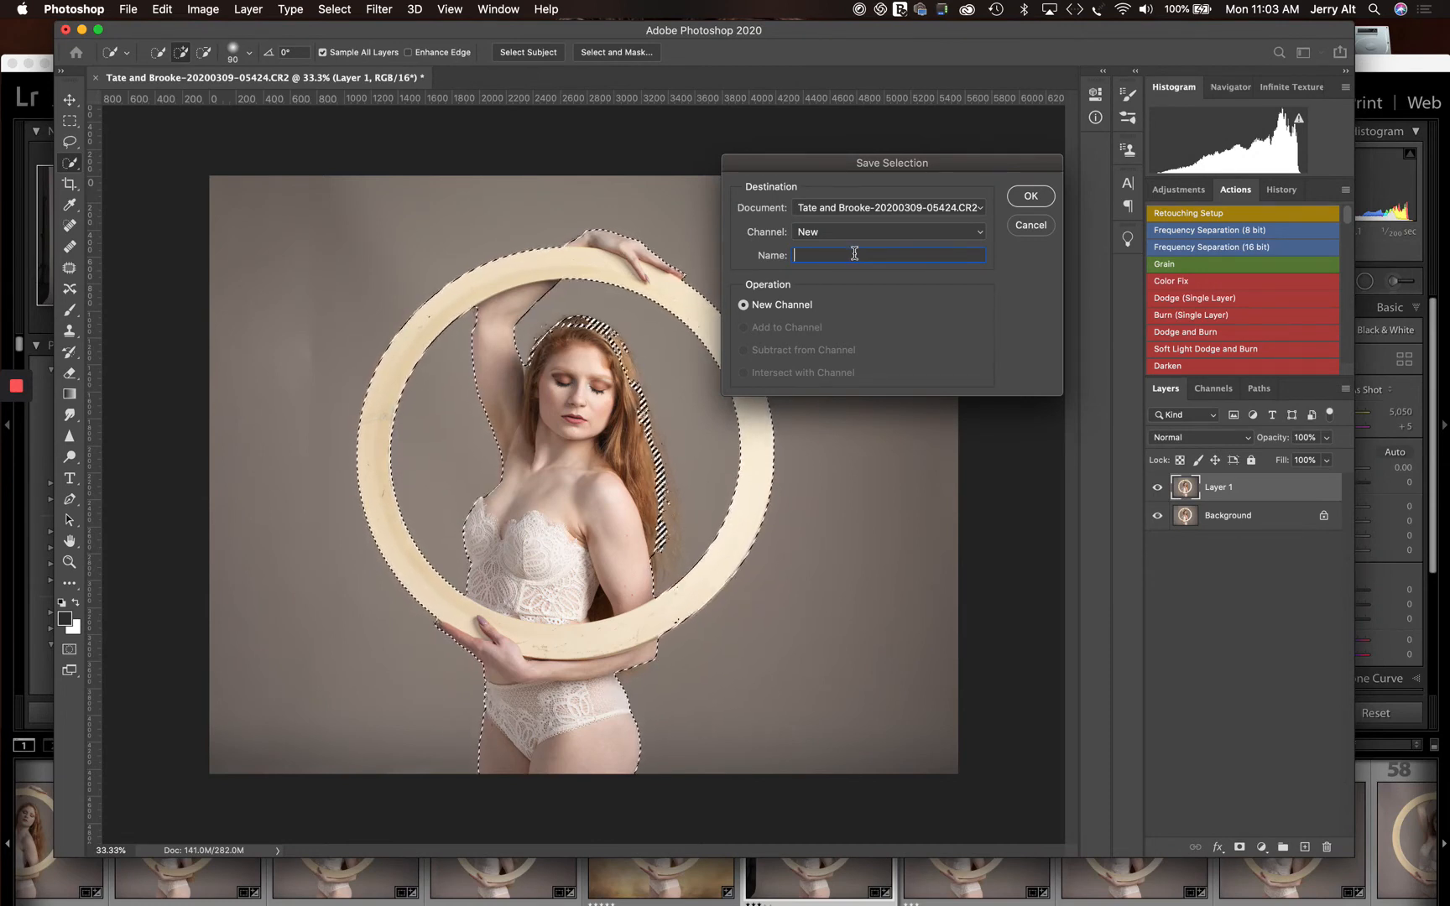
text(1)
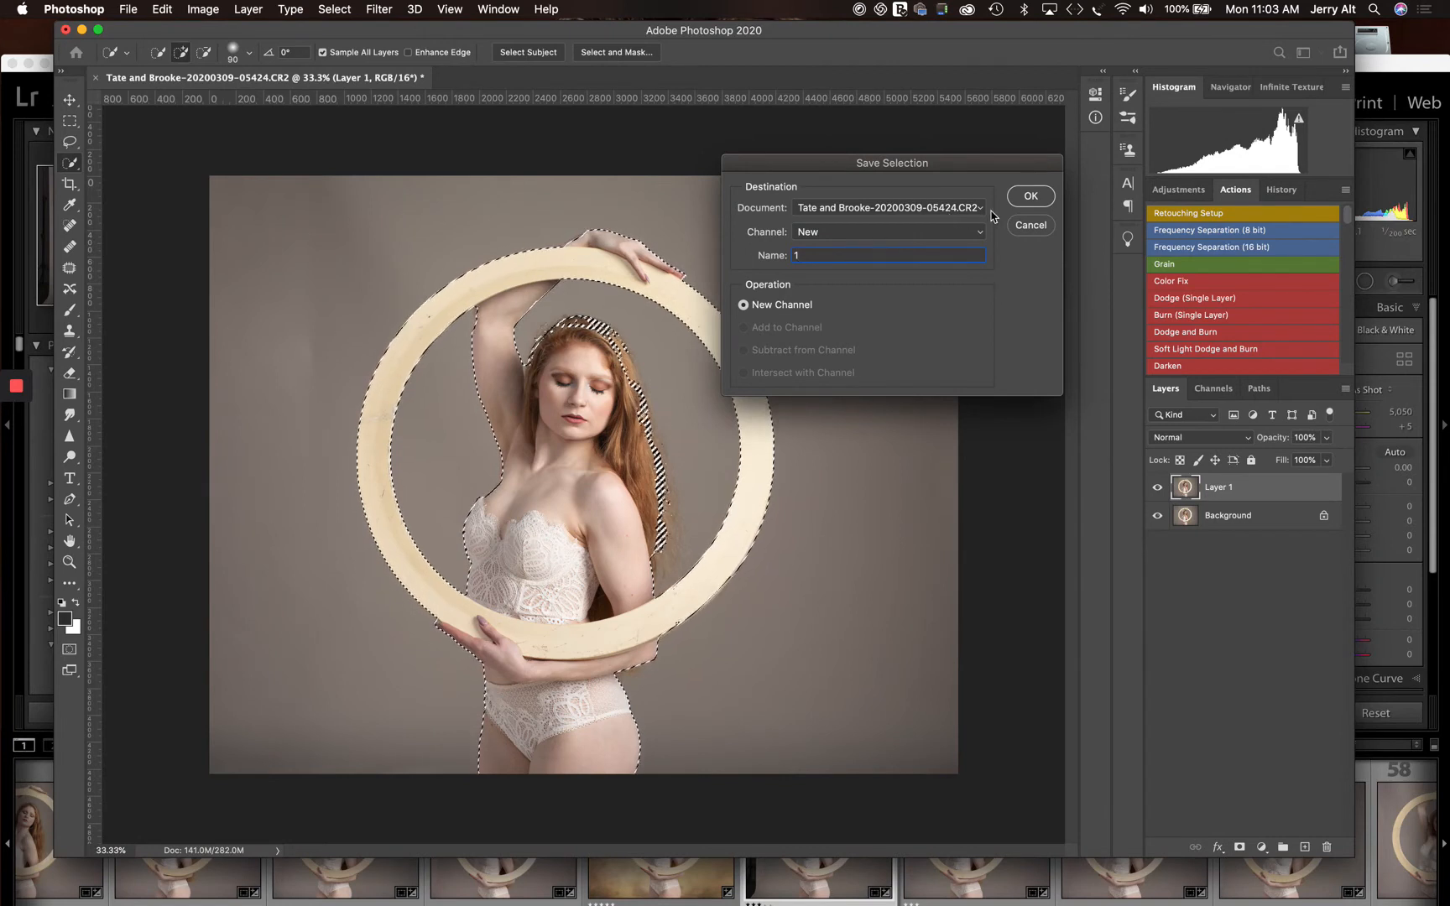
click(1030, 196)
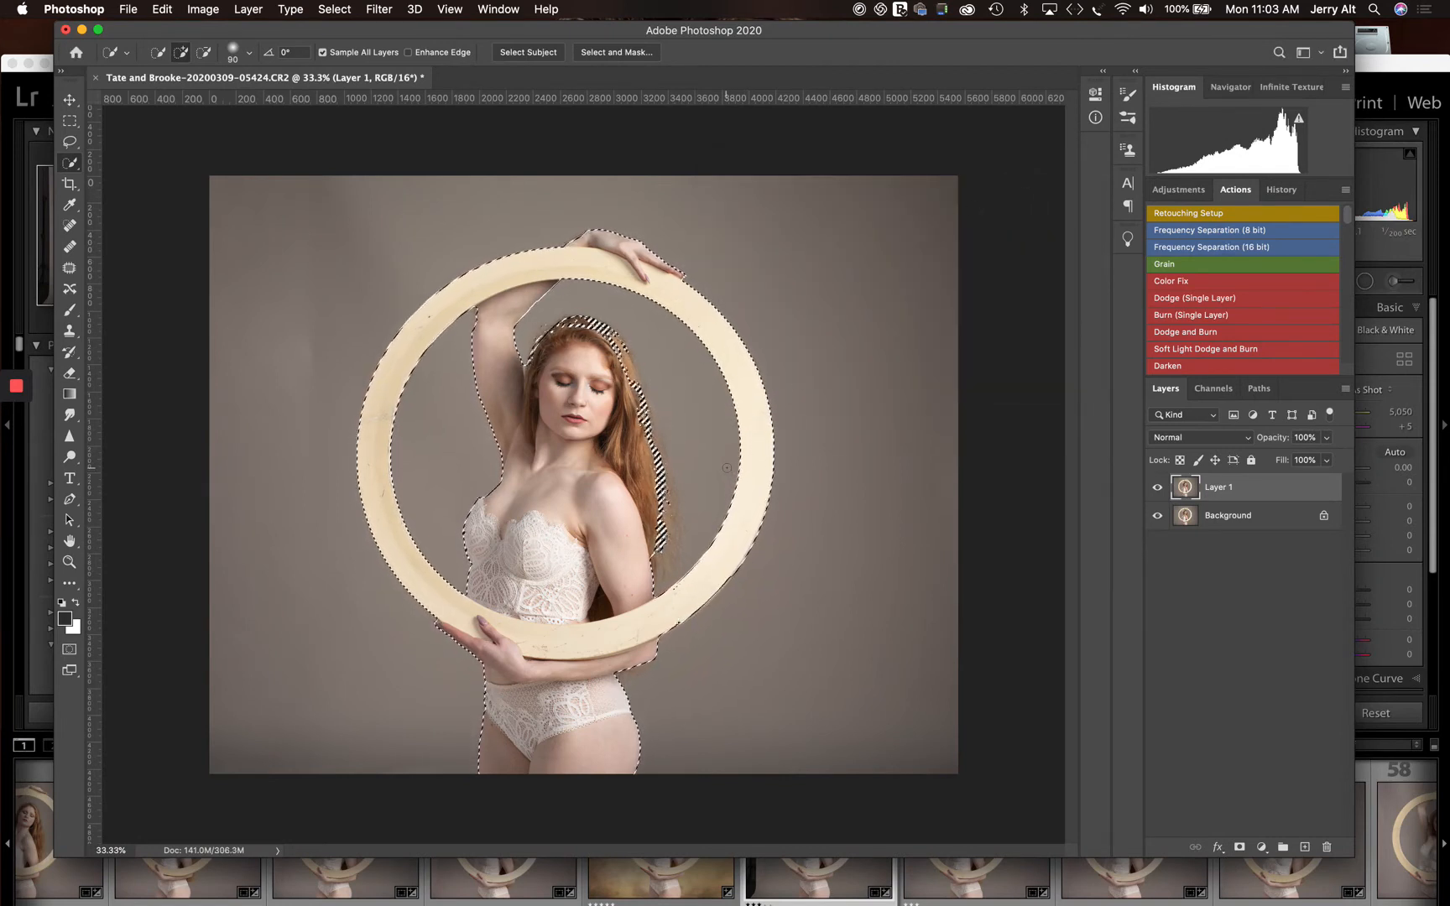
key(super+d)
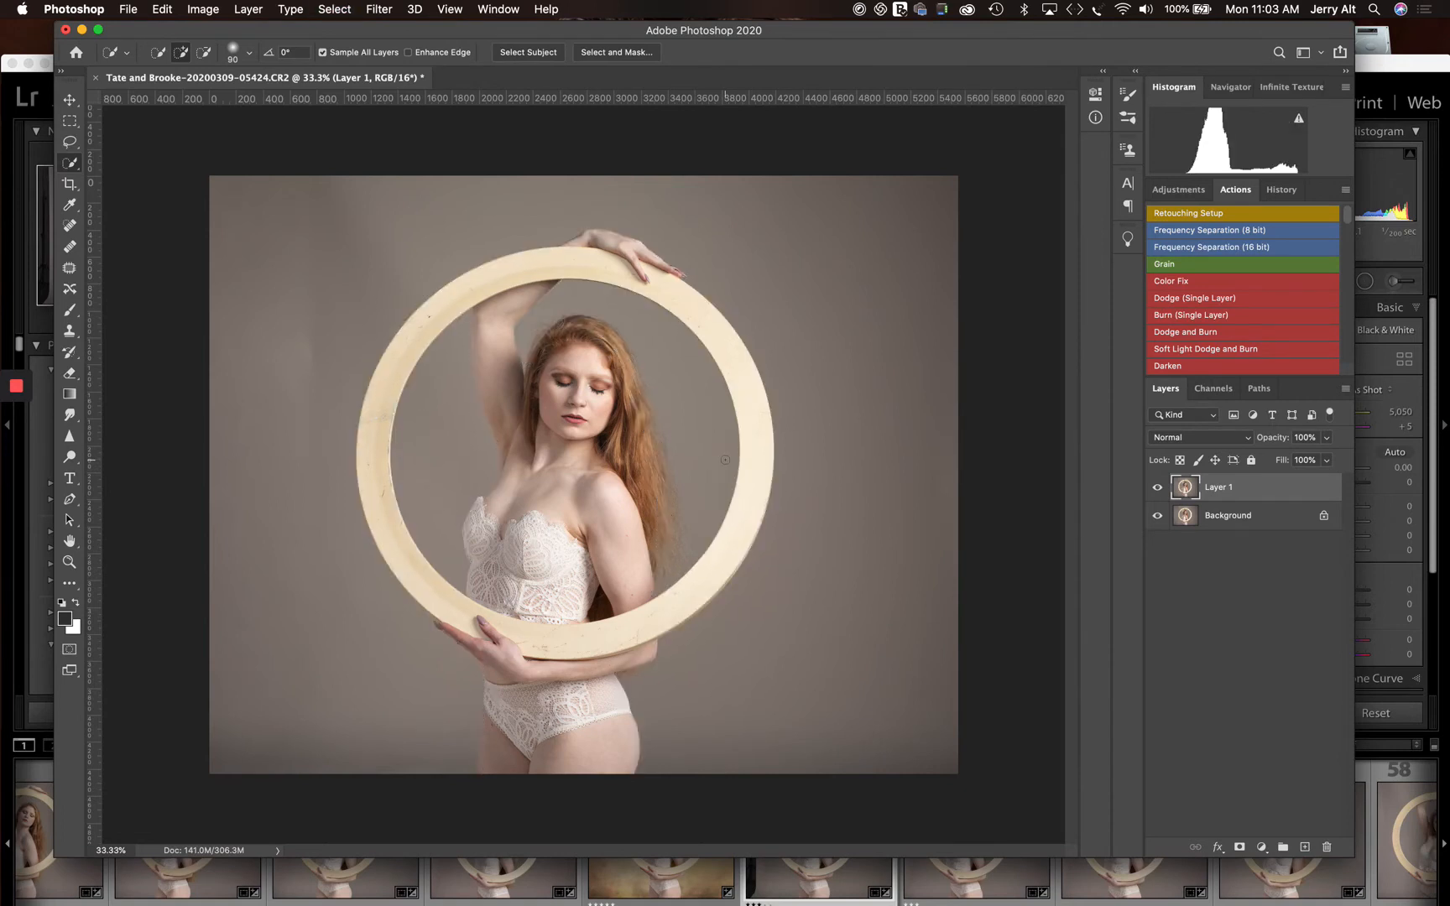
Step: Load the saved selection 1 as a new selection to check it, and deselect again
click(335, 9)
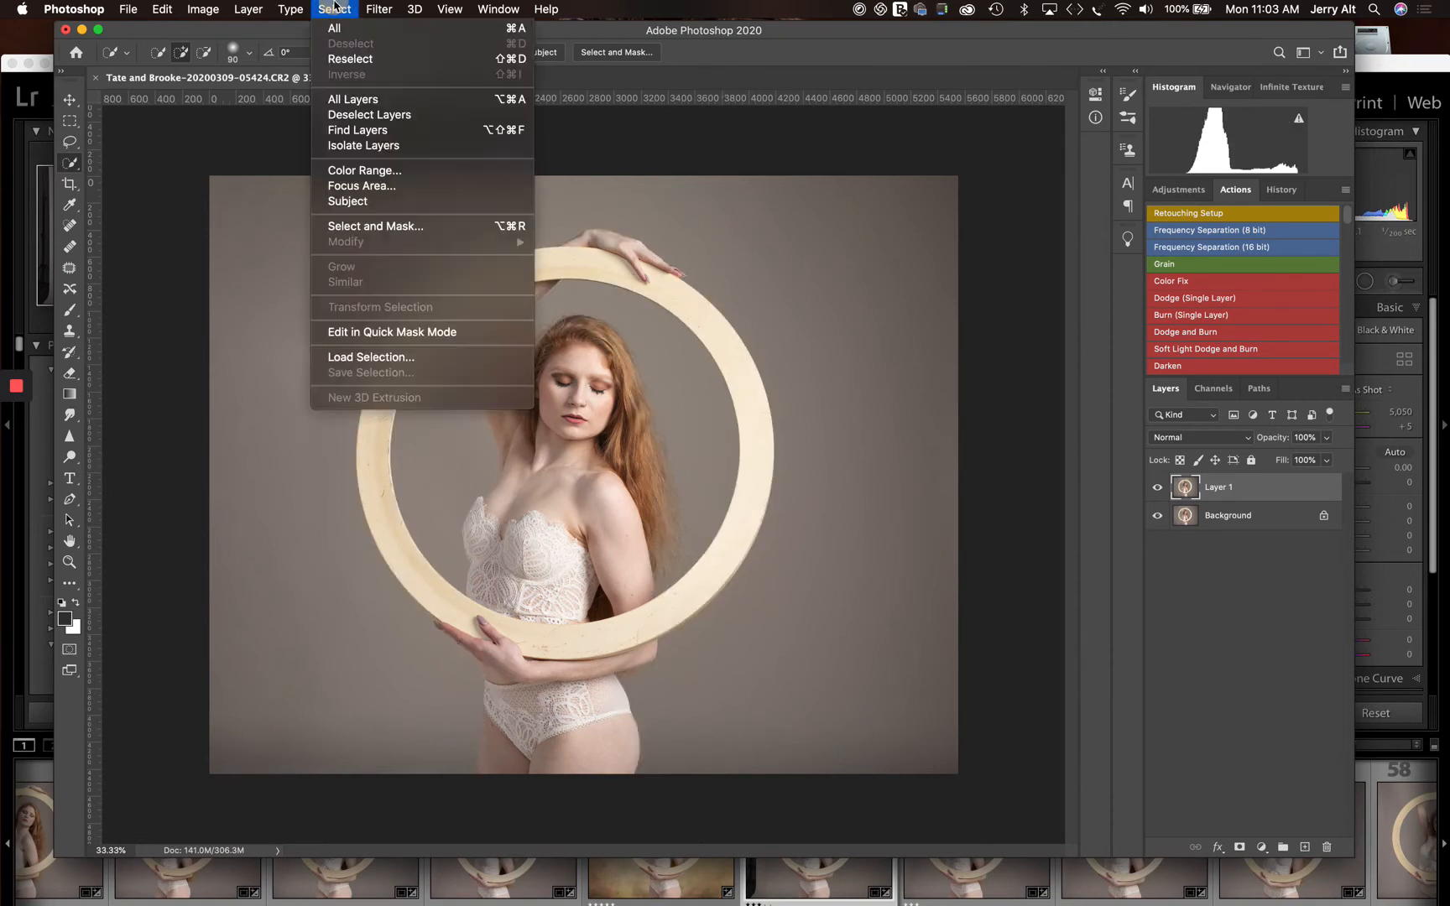
click(382, 363)
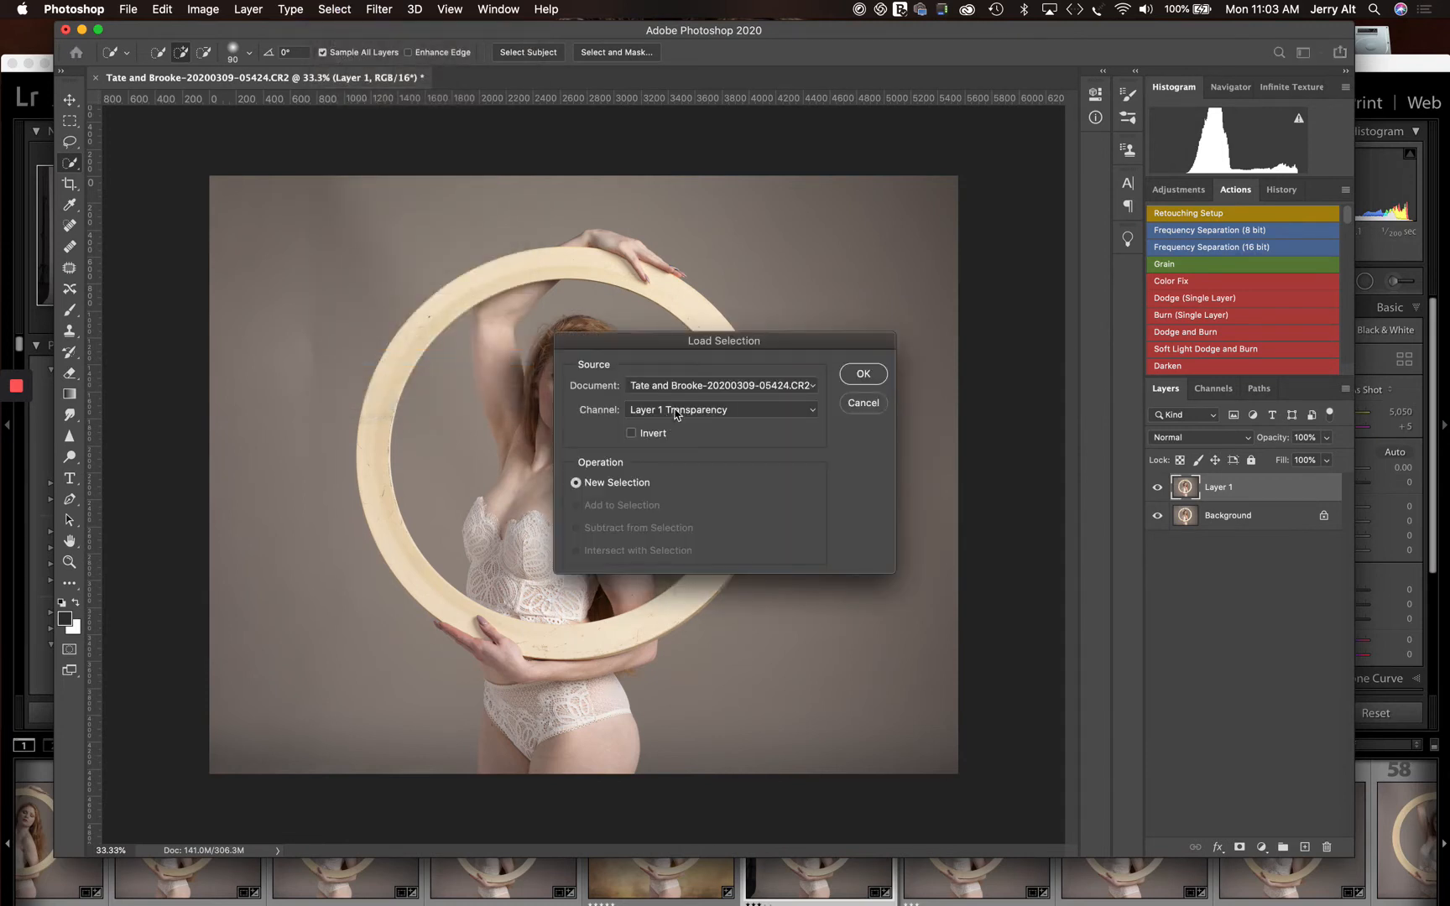
click(675, 411)
click(662, 434)
click(867, 373)
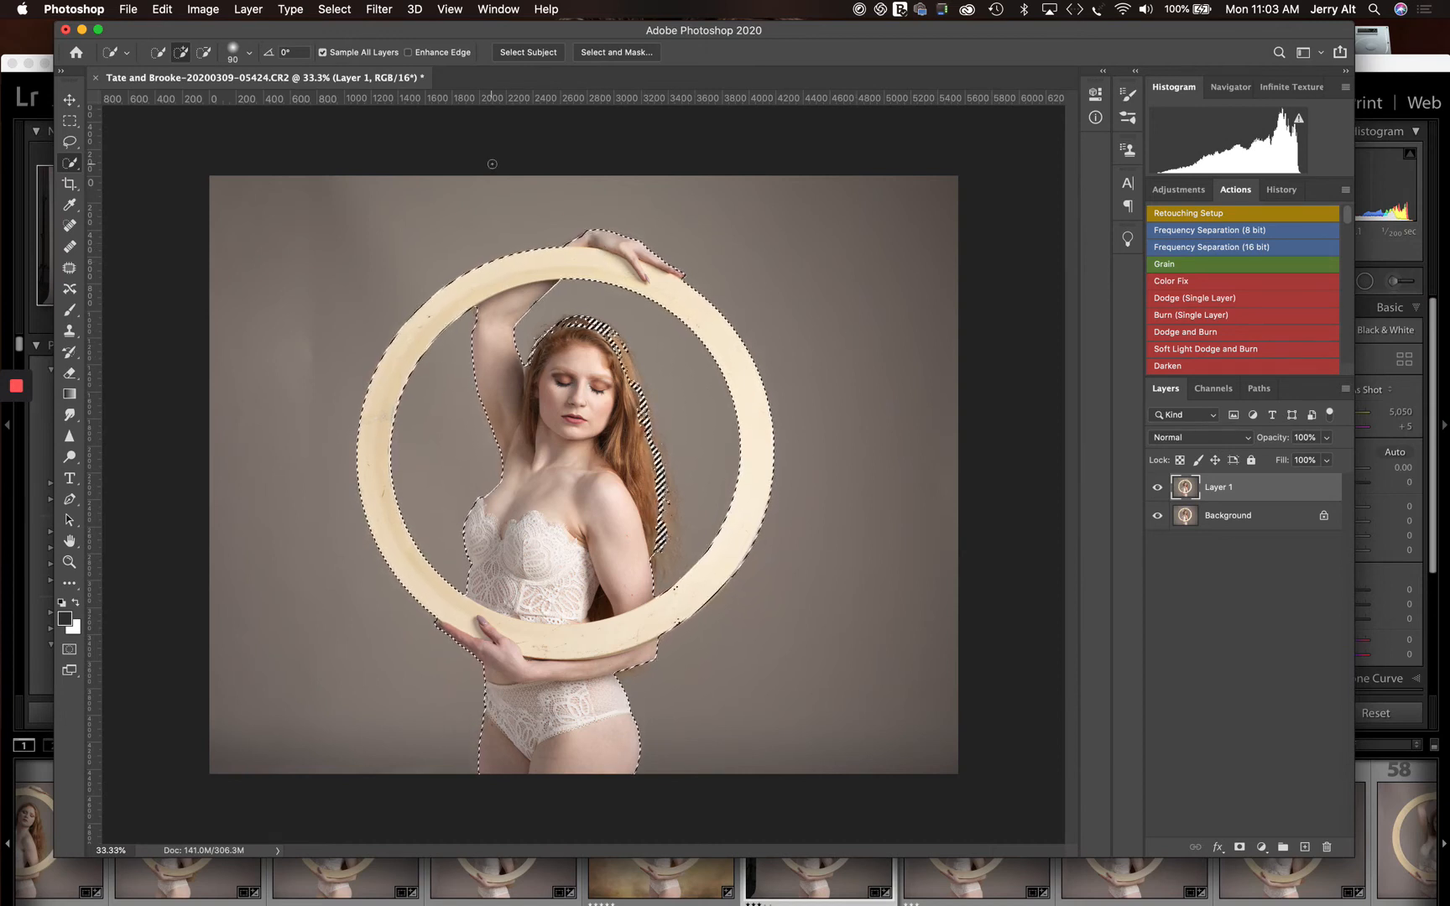
key(super+d)
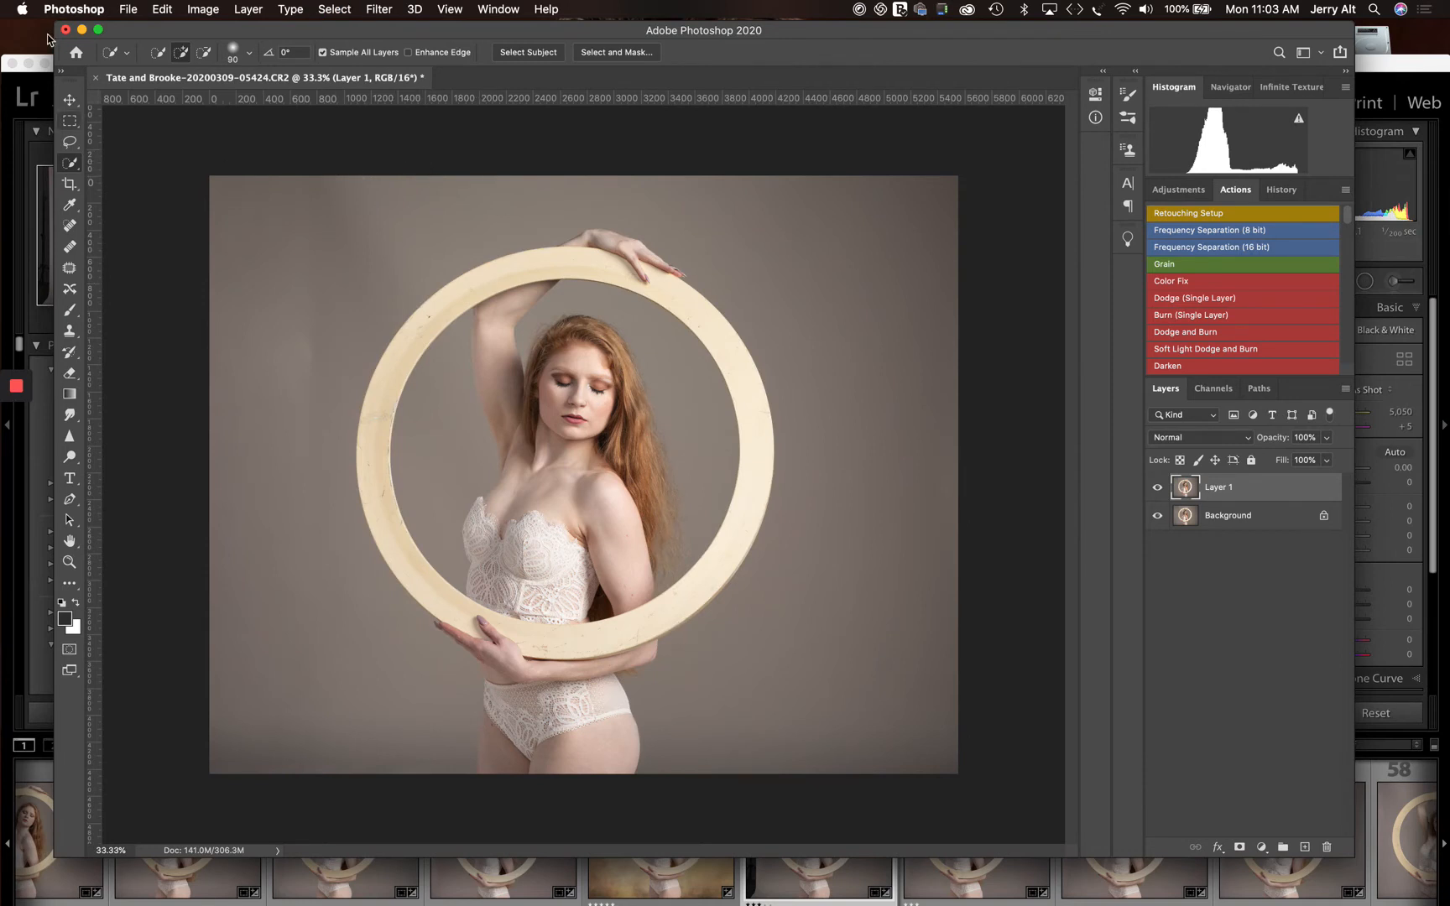
Step: Compare the sazed.jpg and rashek.jpg textures from the Painterly Pack II folder, and place sazed.jpg as an embedded layer
click(134, 8)
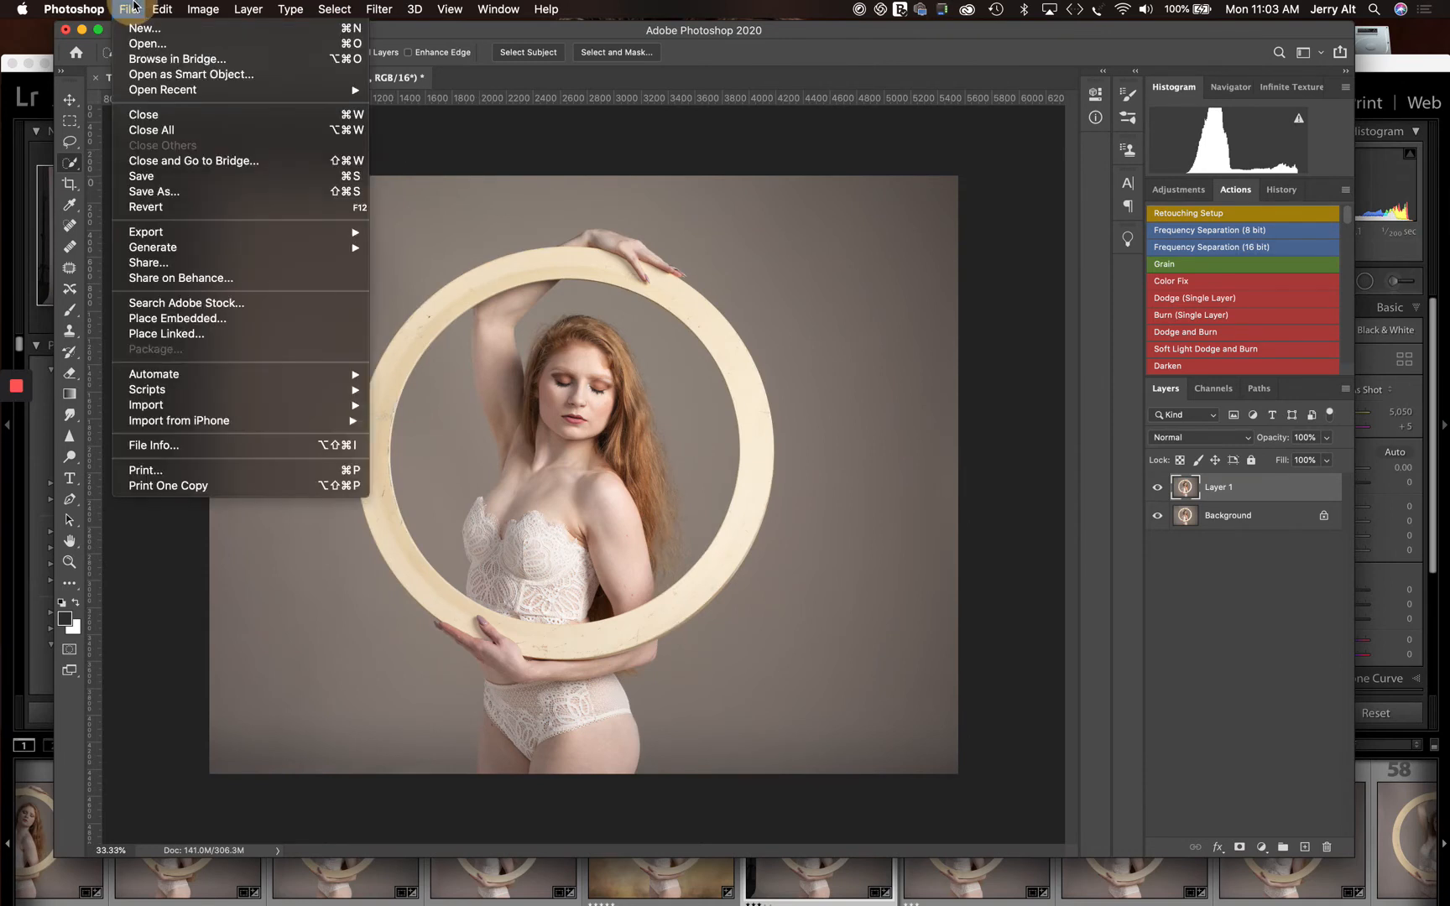
click(186, 320)
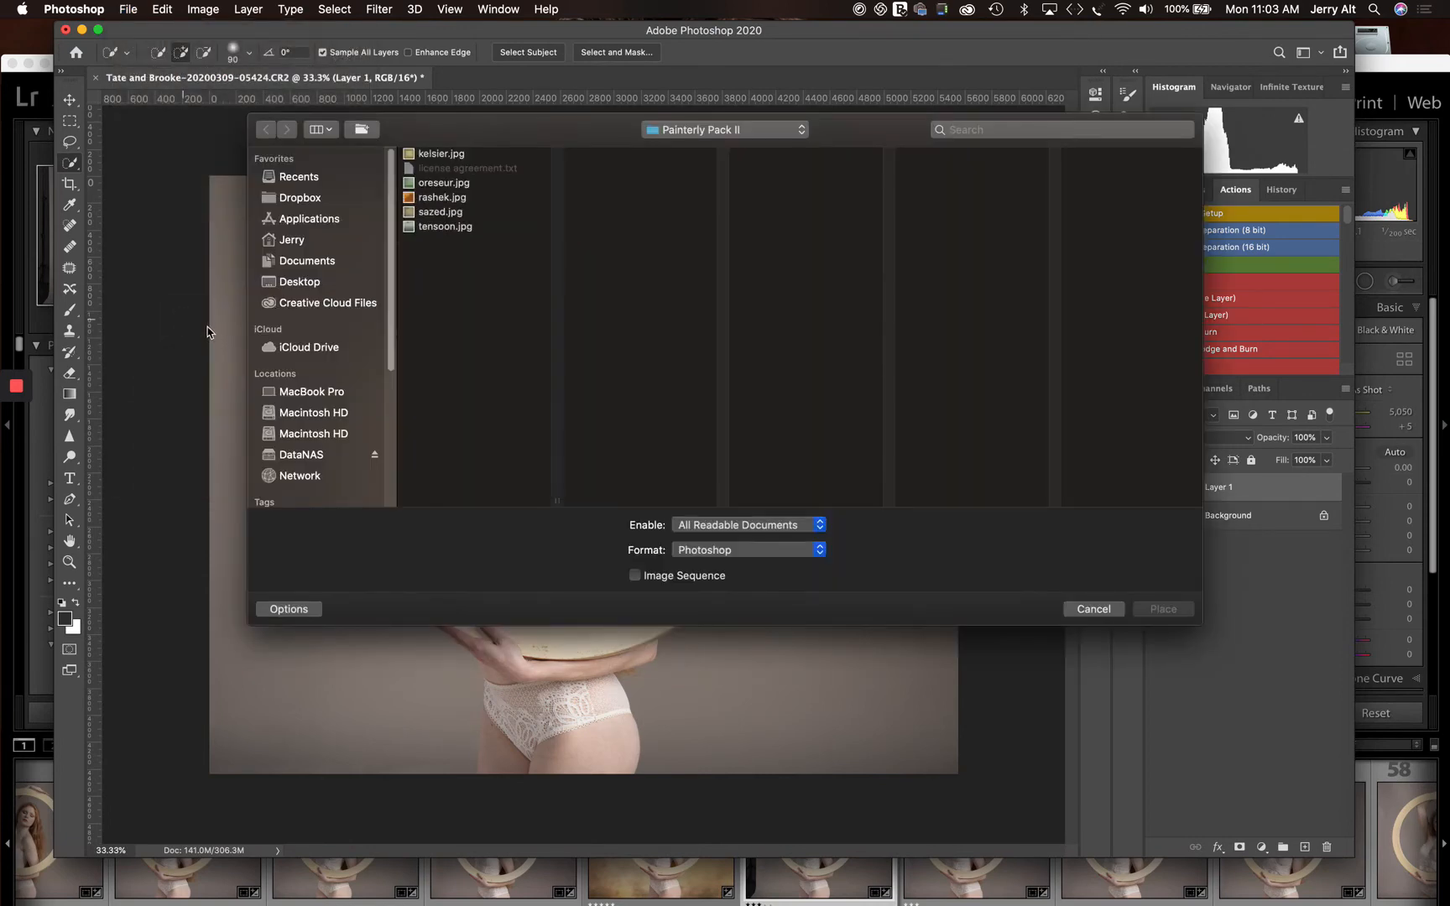
click(435, 215)
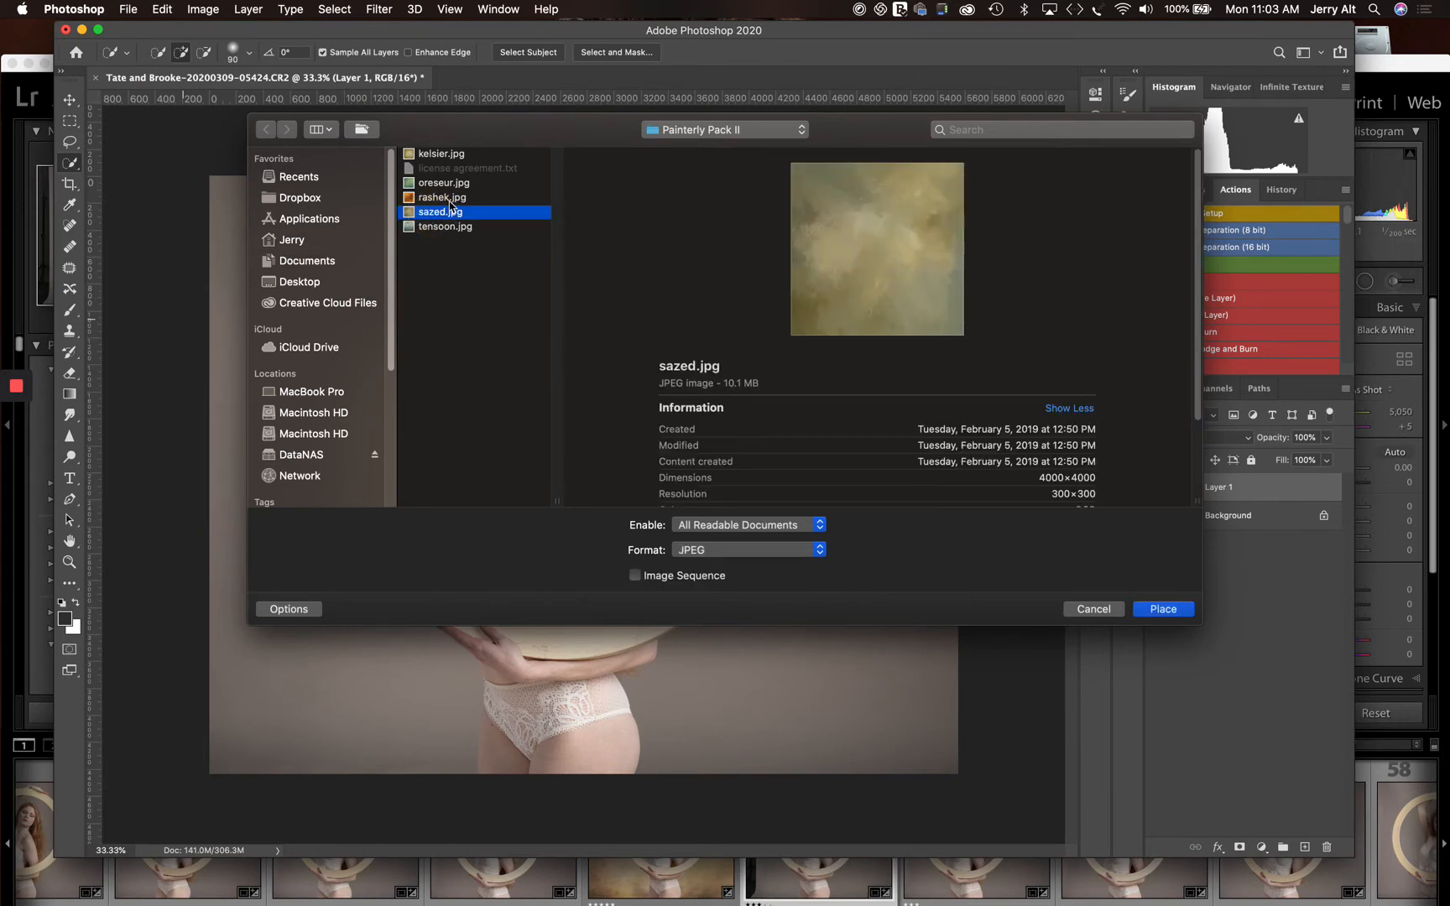
click(446, 198)
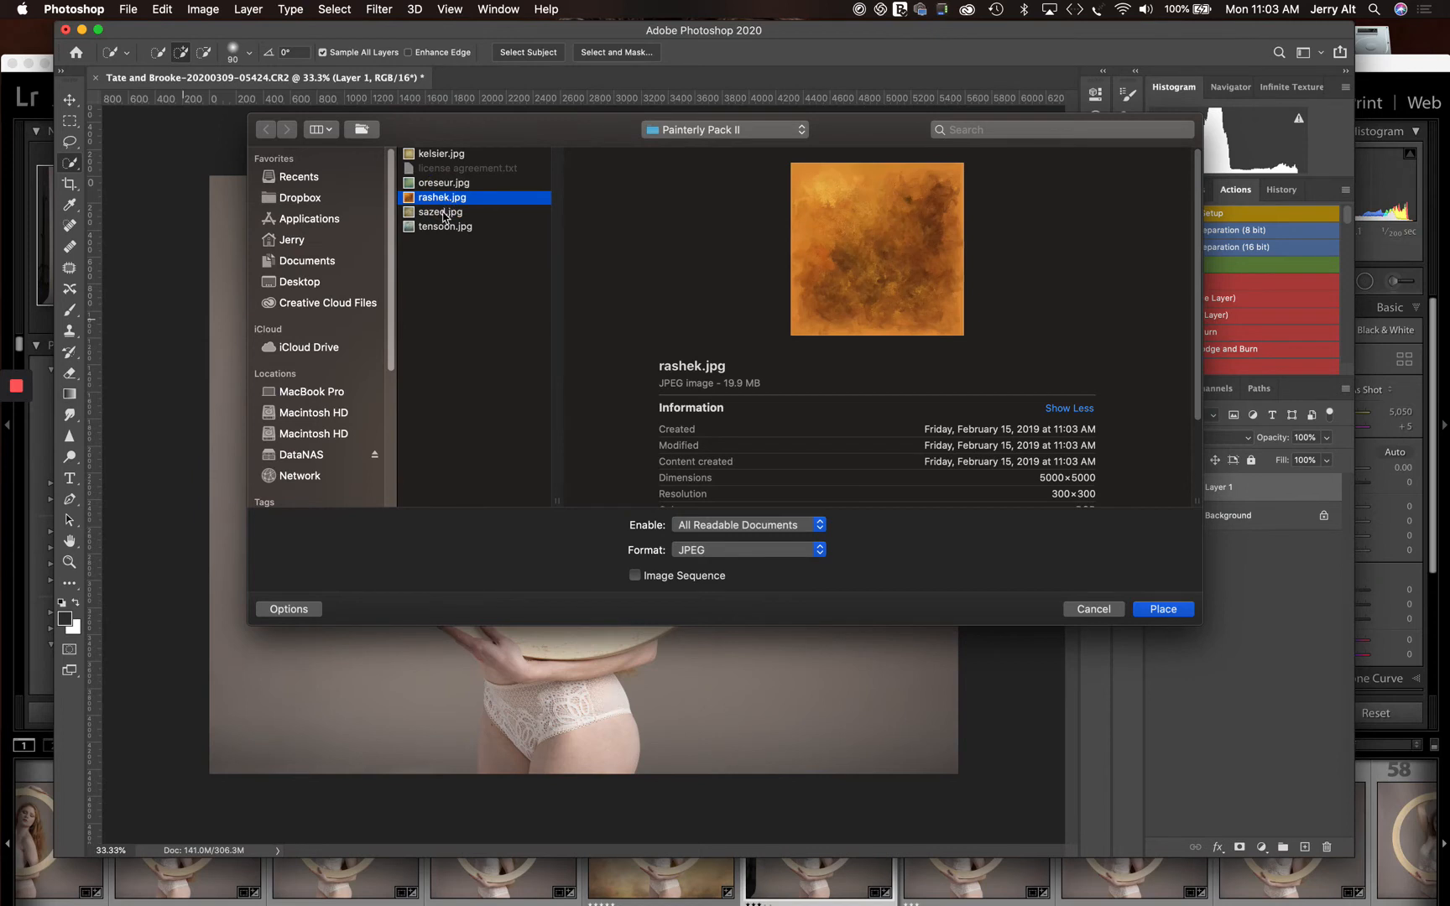
click(444, 214)
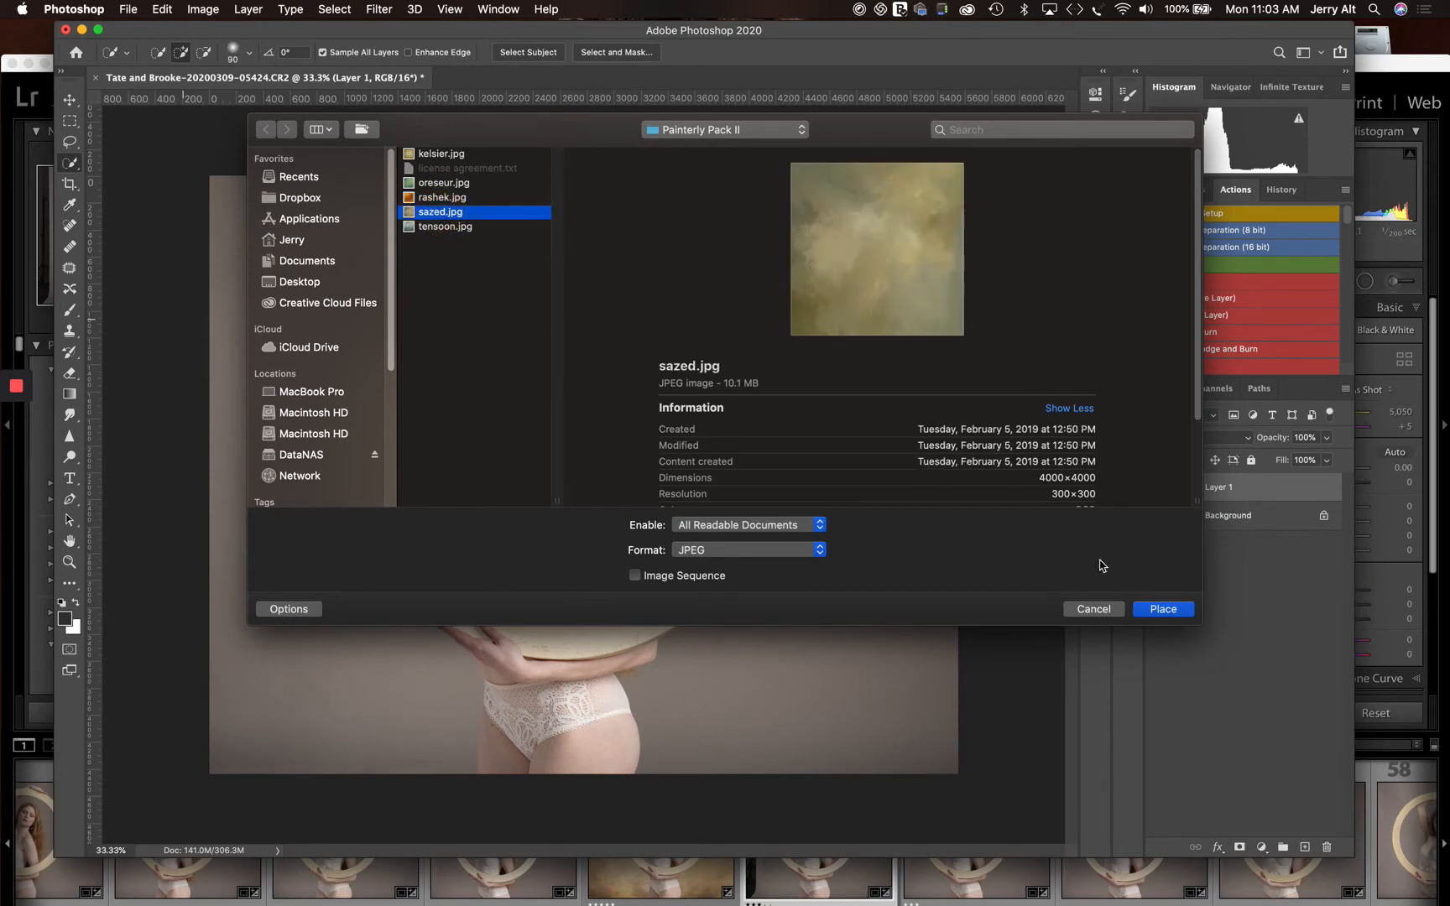
click(1163, 610)
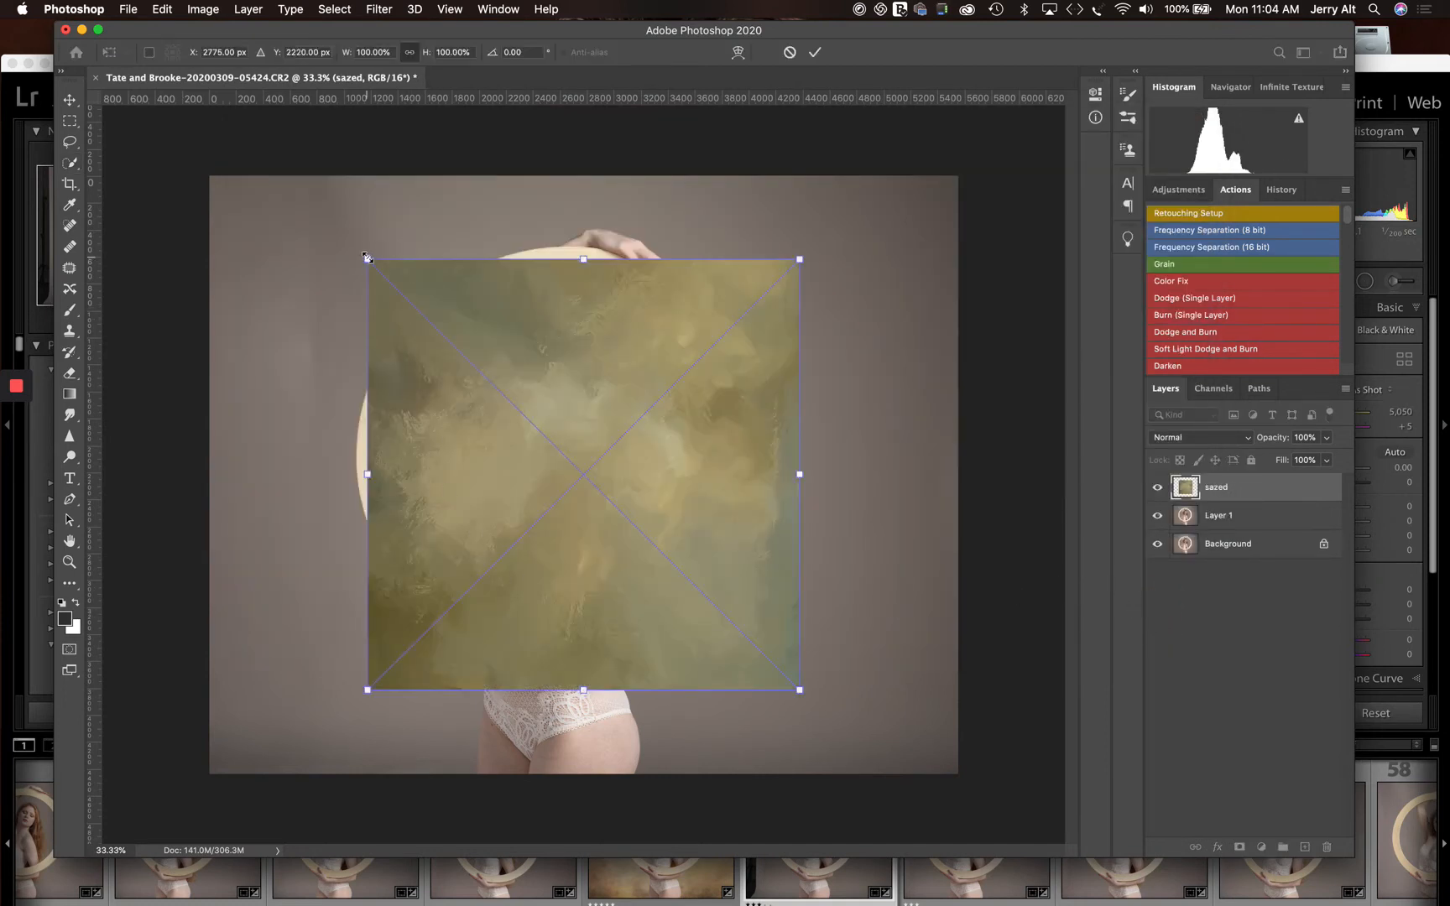
Step: Scale the placed sazed texture to about 184% so it covers the whole canvas, and compare the image with the texture hidden and shown
drag(367, 257, 140, 158)
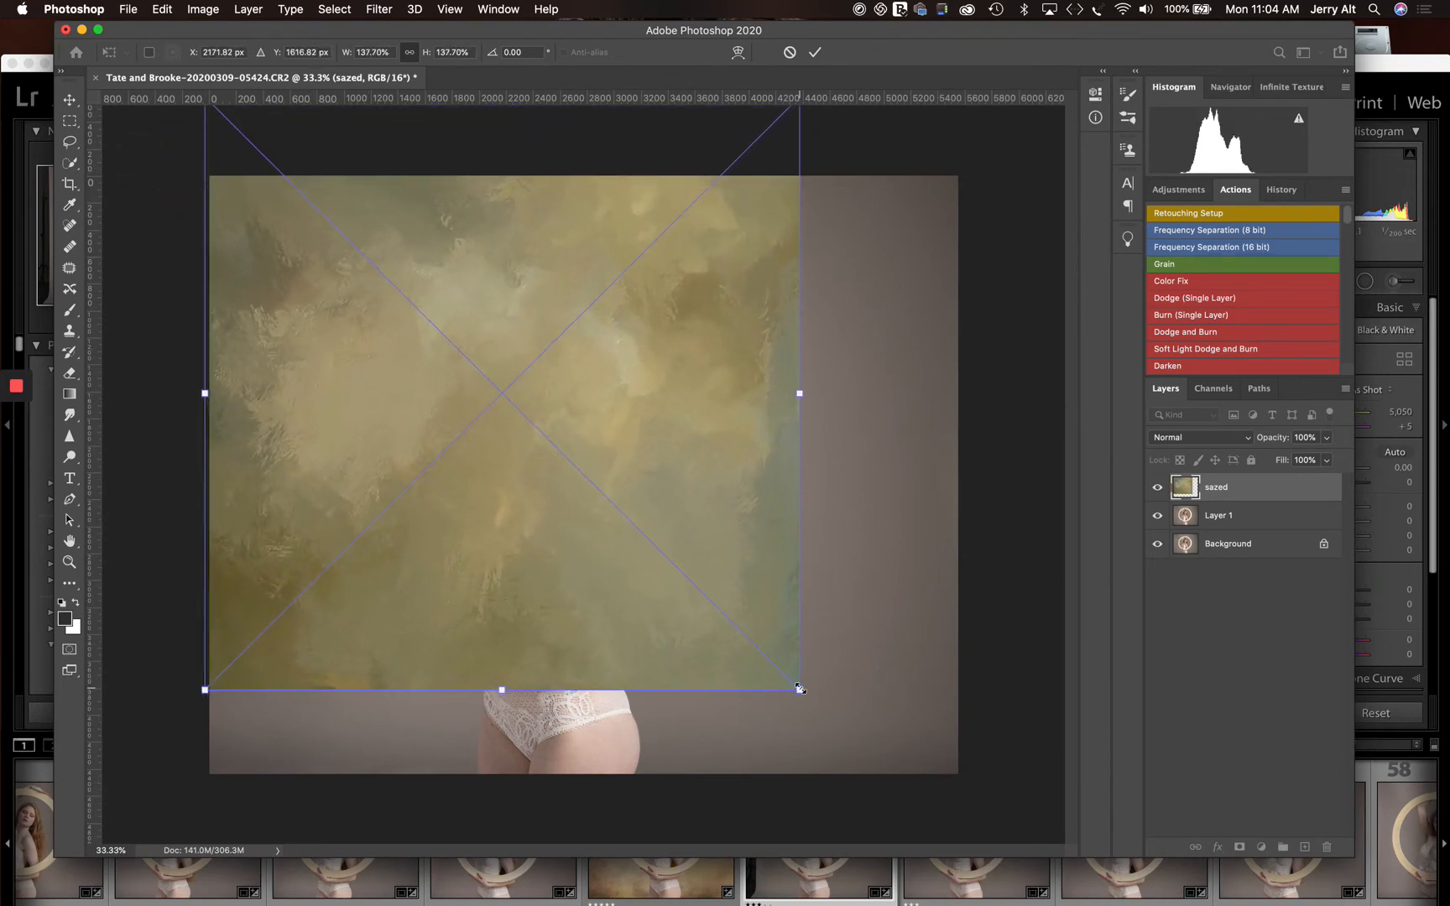
drag(797, 689, 1037, 843)
drag(660, 607, 639, 600)
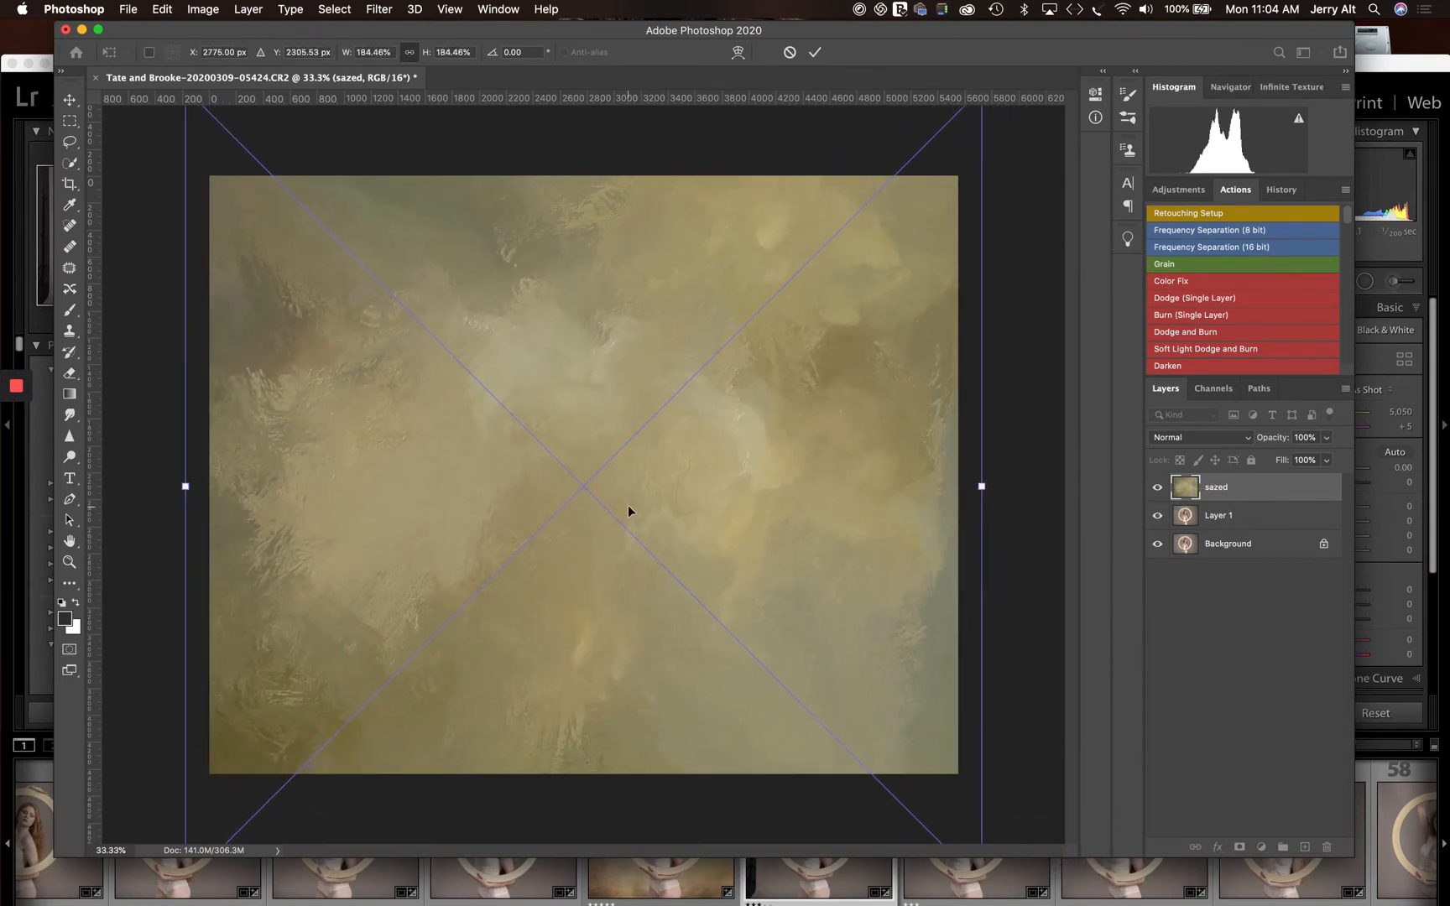
key(Return)
key(w)
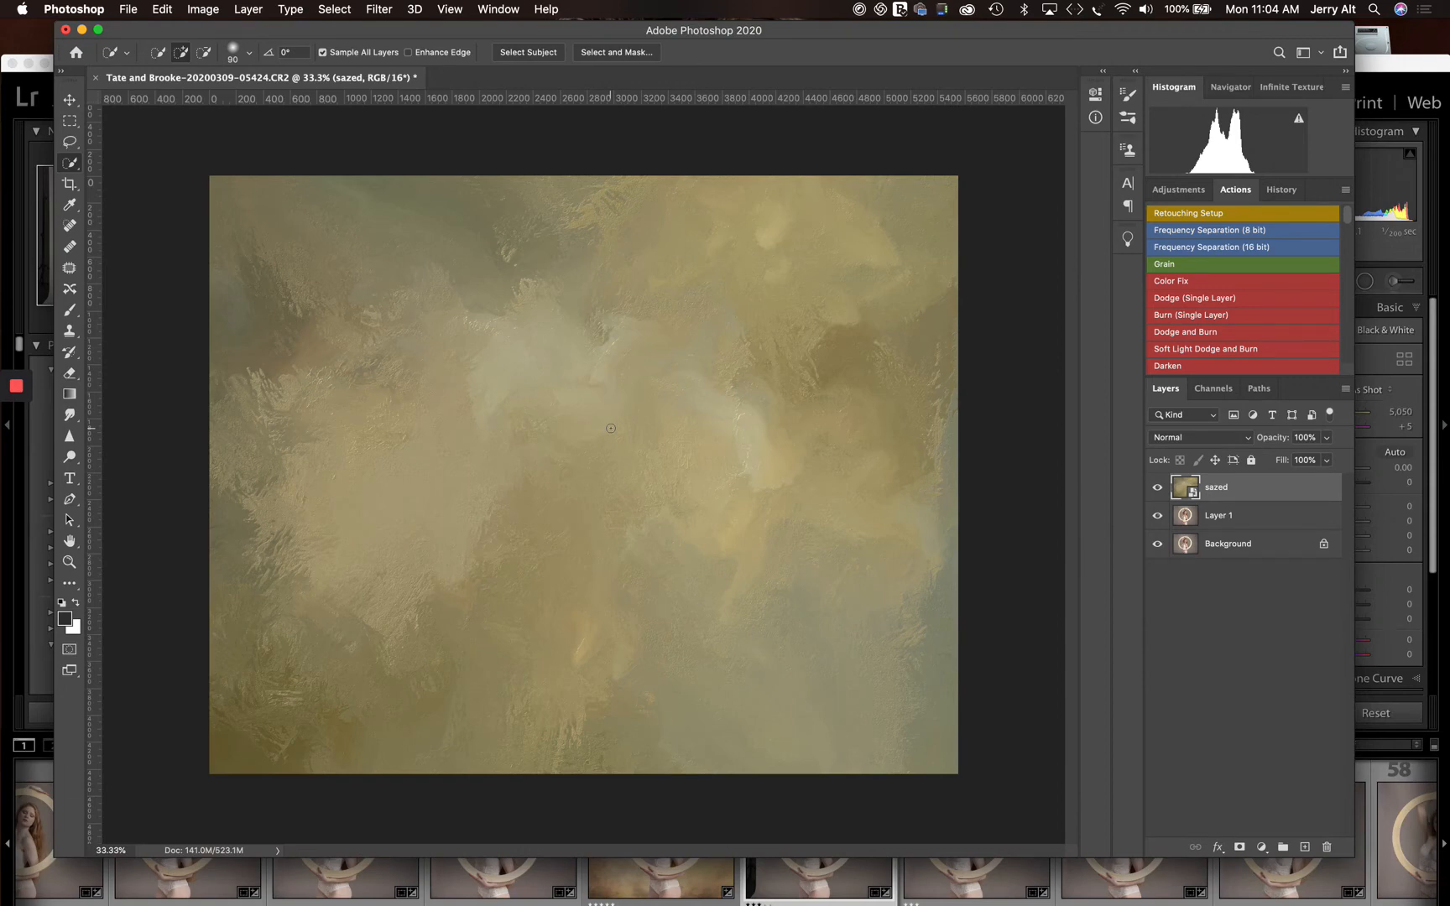
click(1158, 488)
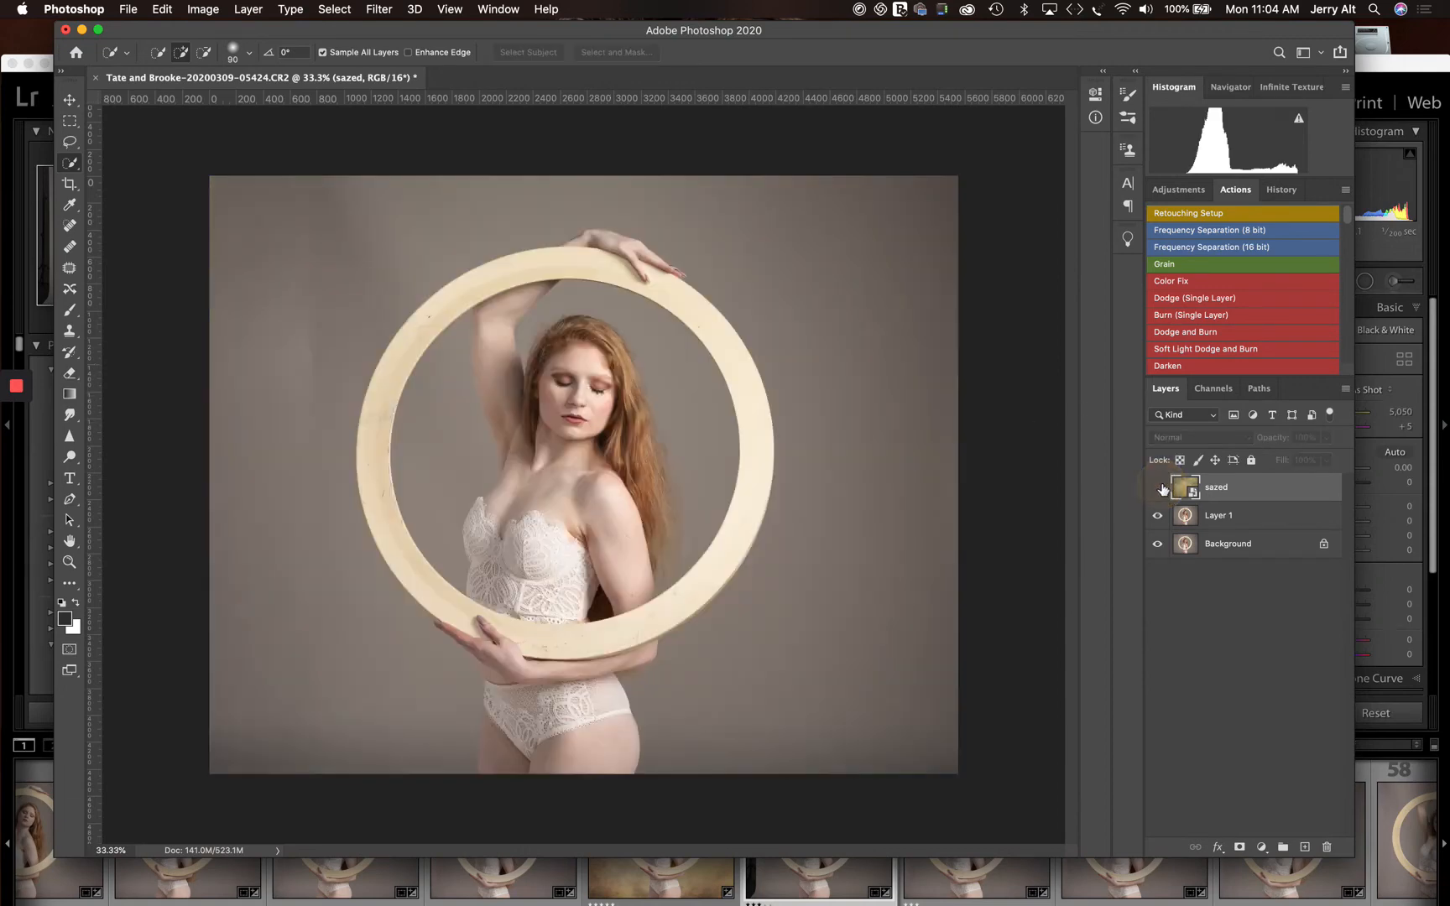
click(1159, 487)
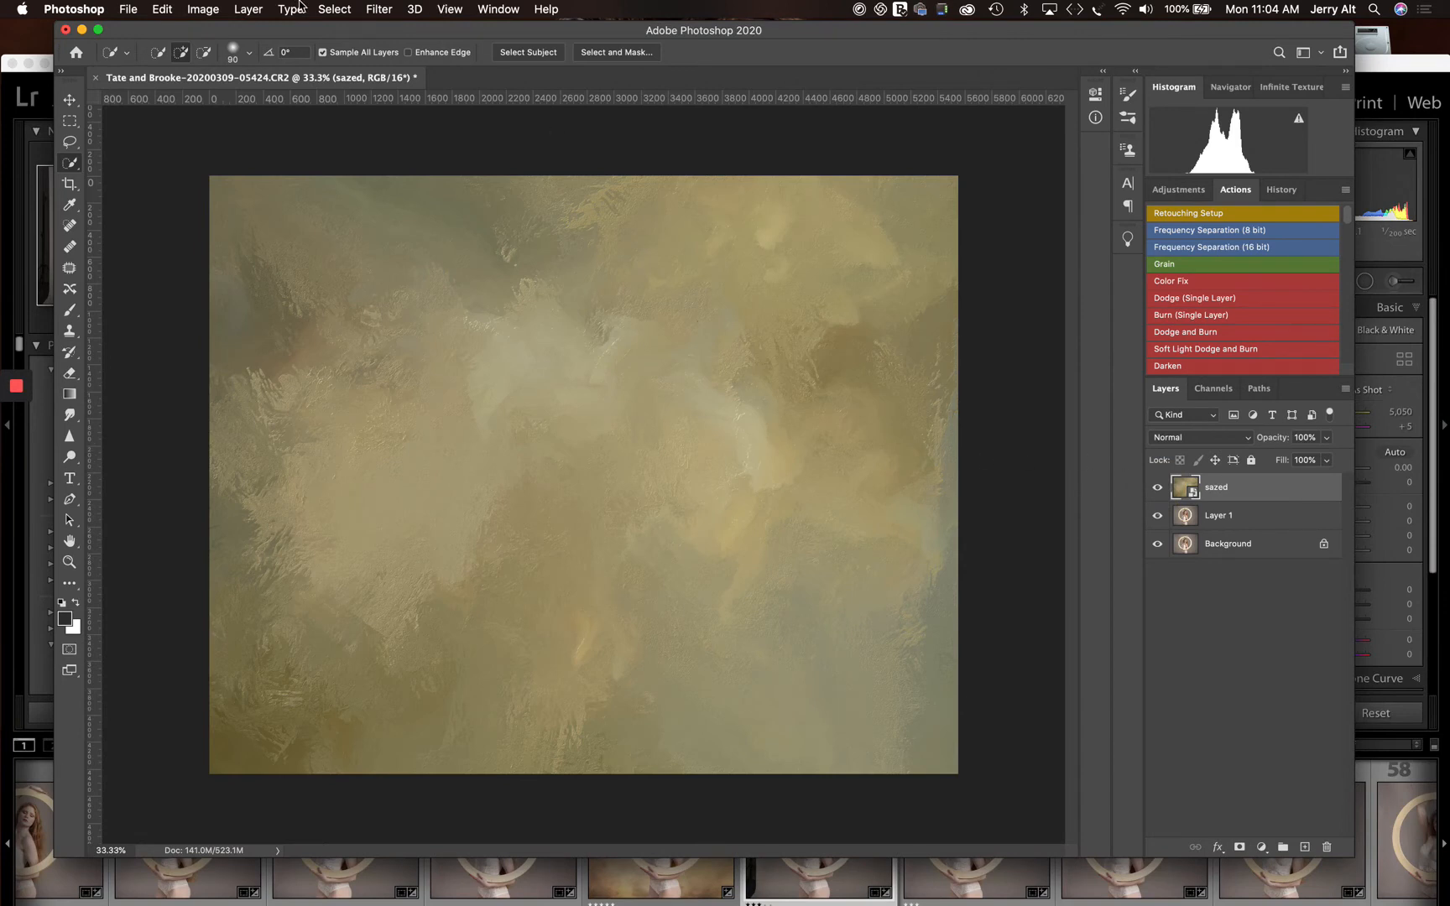
Step: Load the saved selection 1 as a new selection over the sazed texture
click(332, 8)
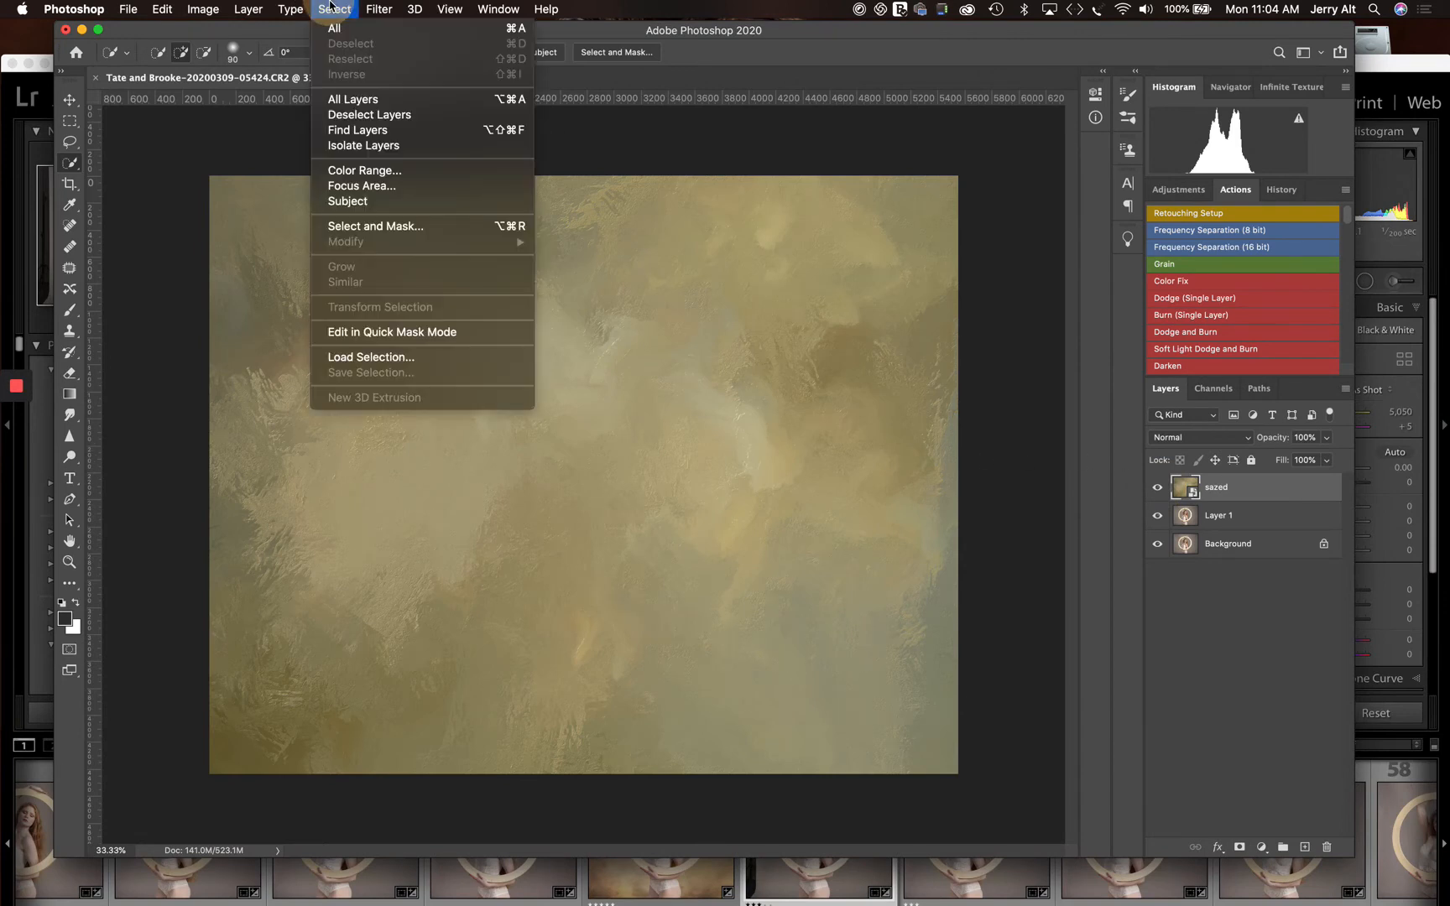
click(421, 359)
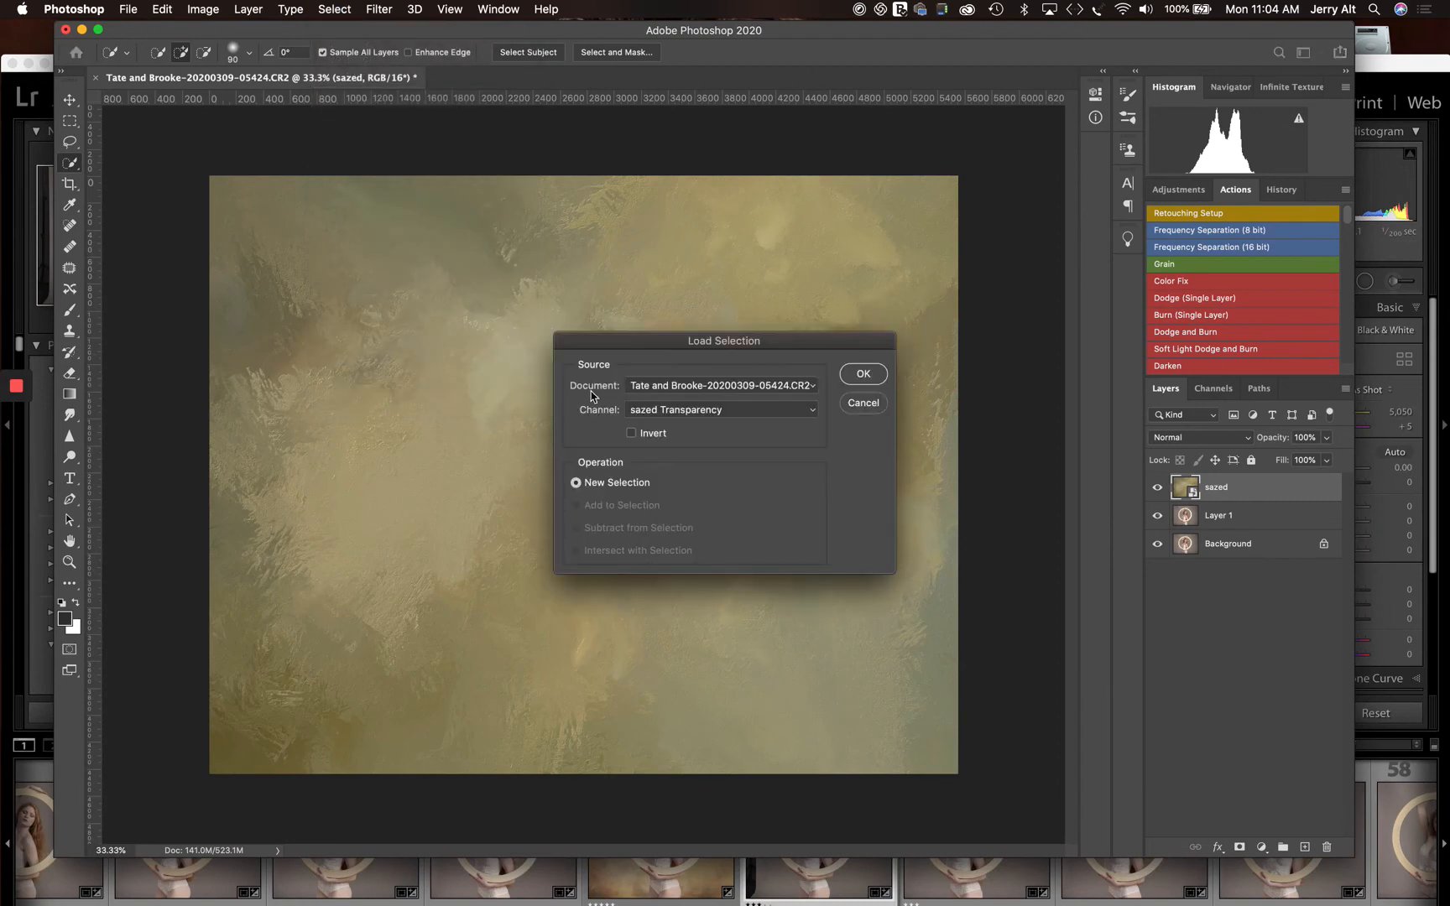
click(720, 416)
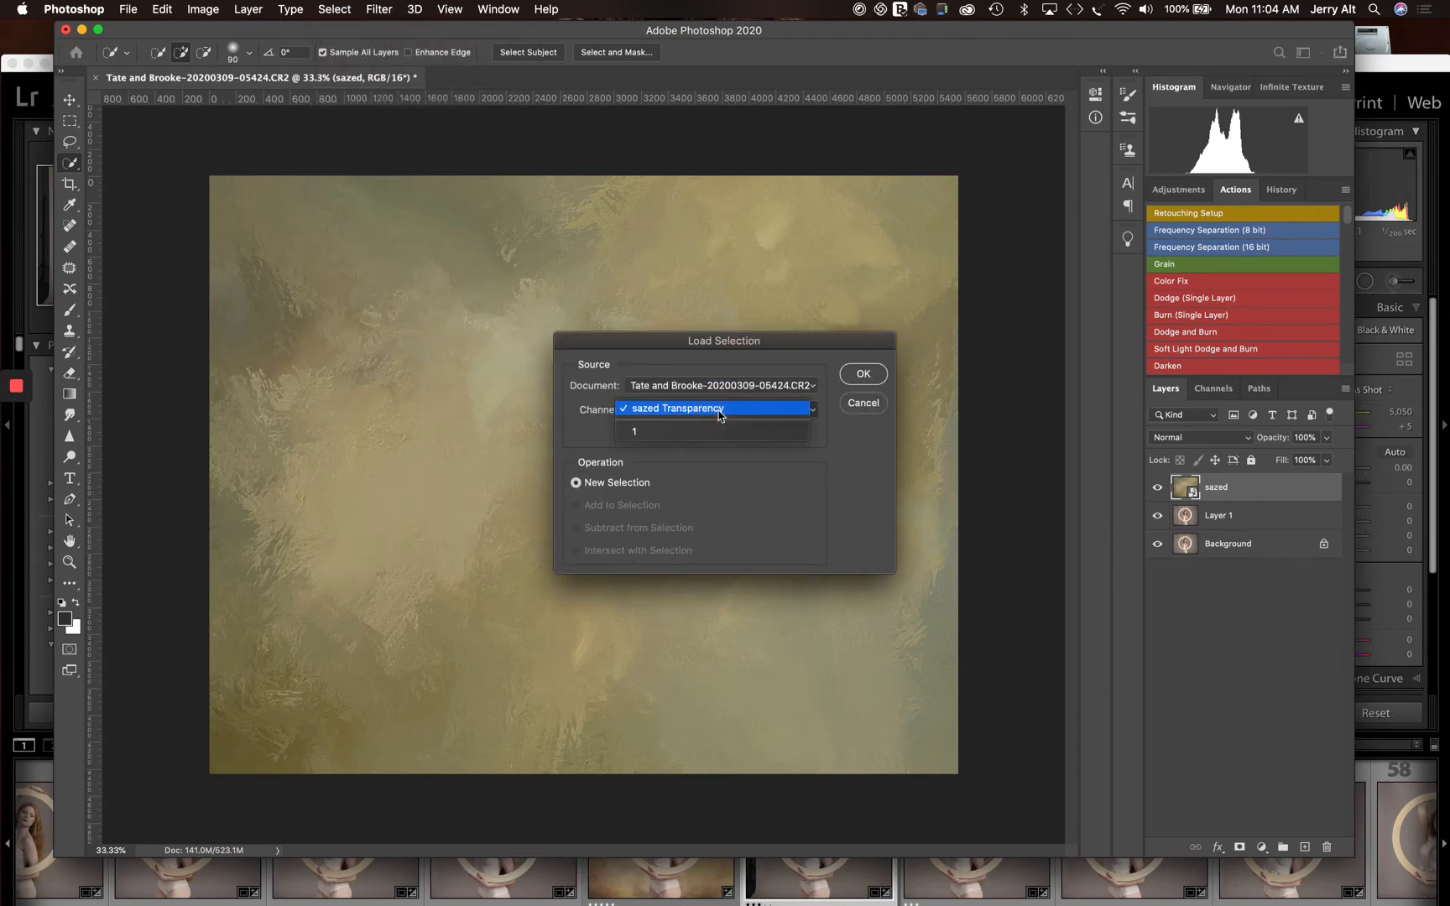
click(720, 411)
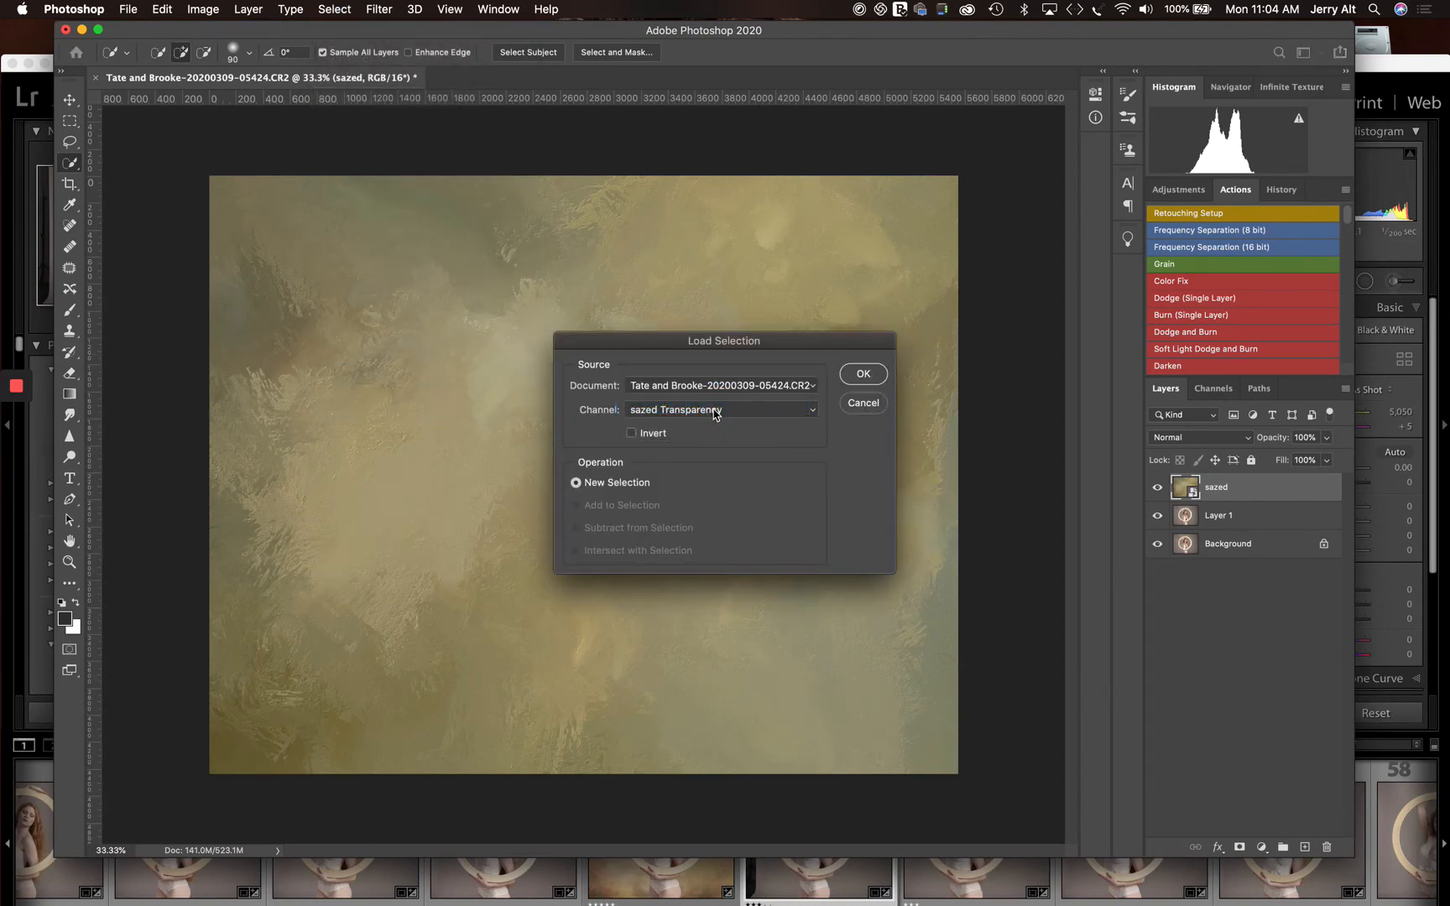
click(716, 415)
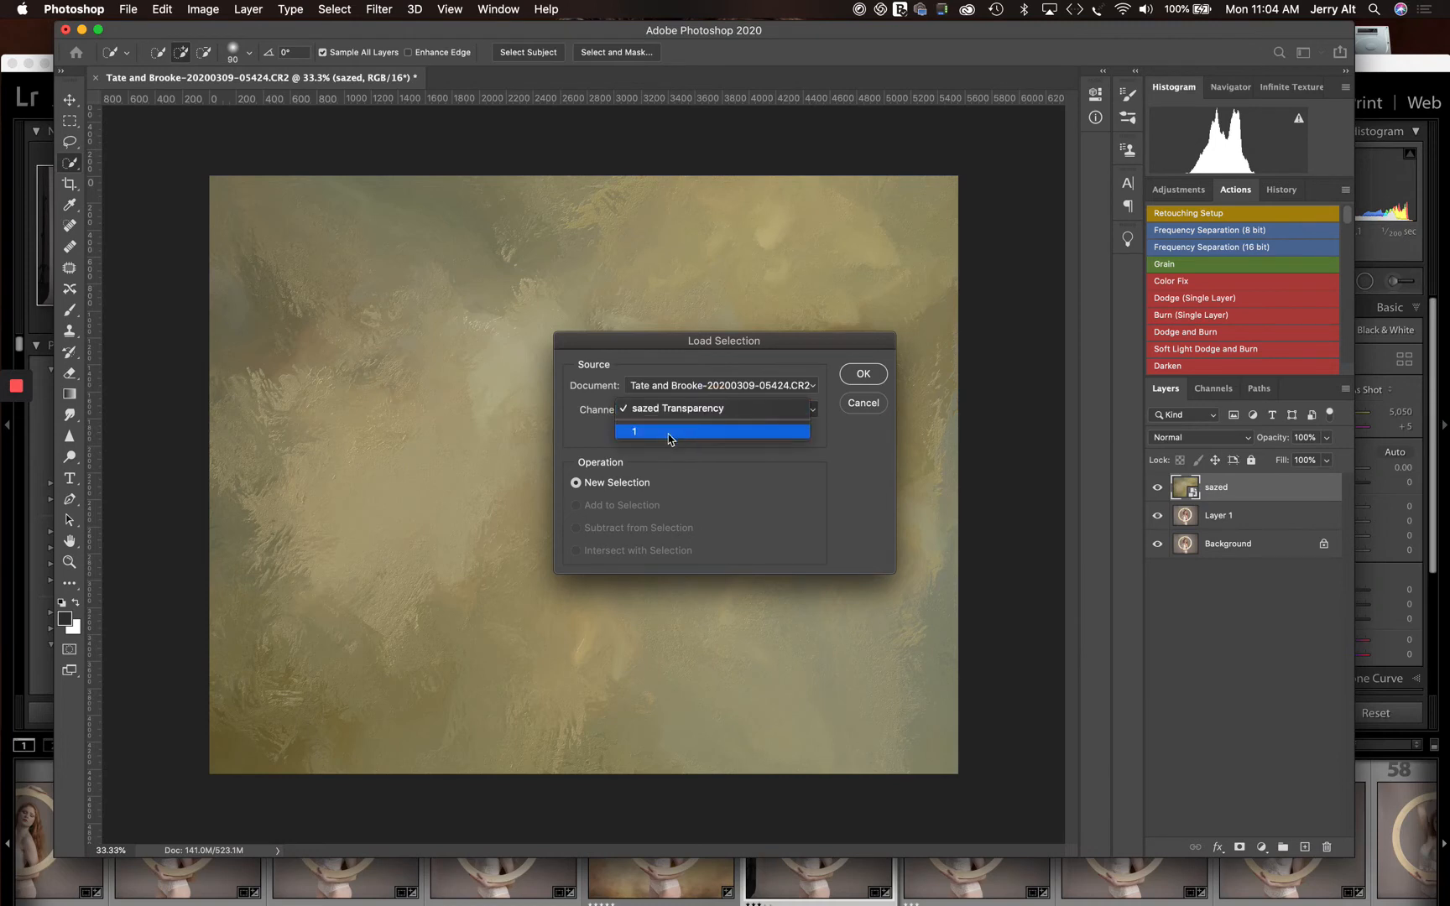
click(858, 374)
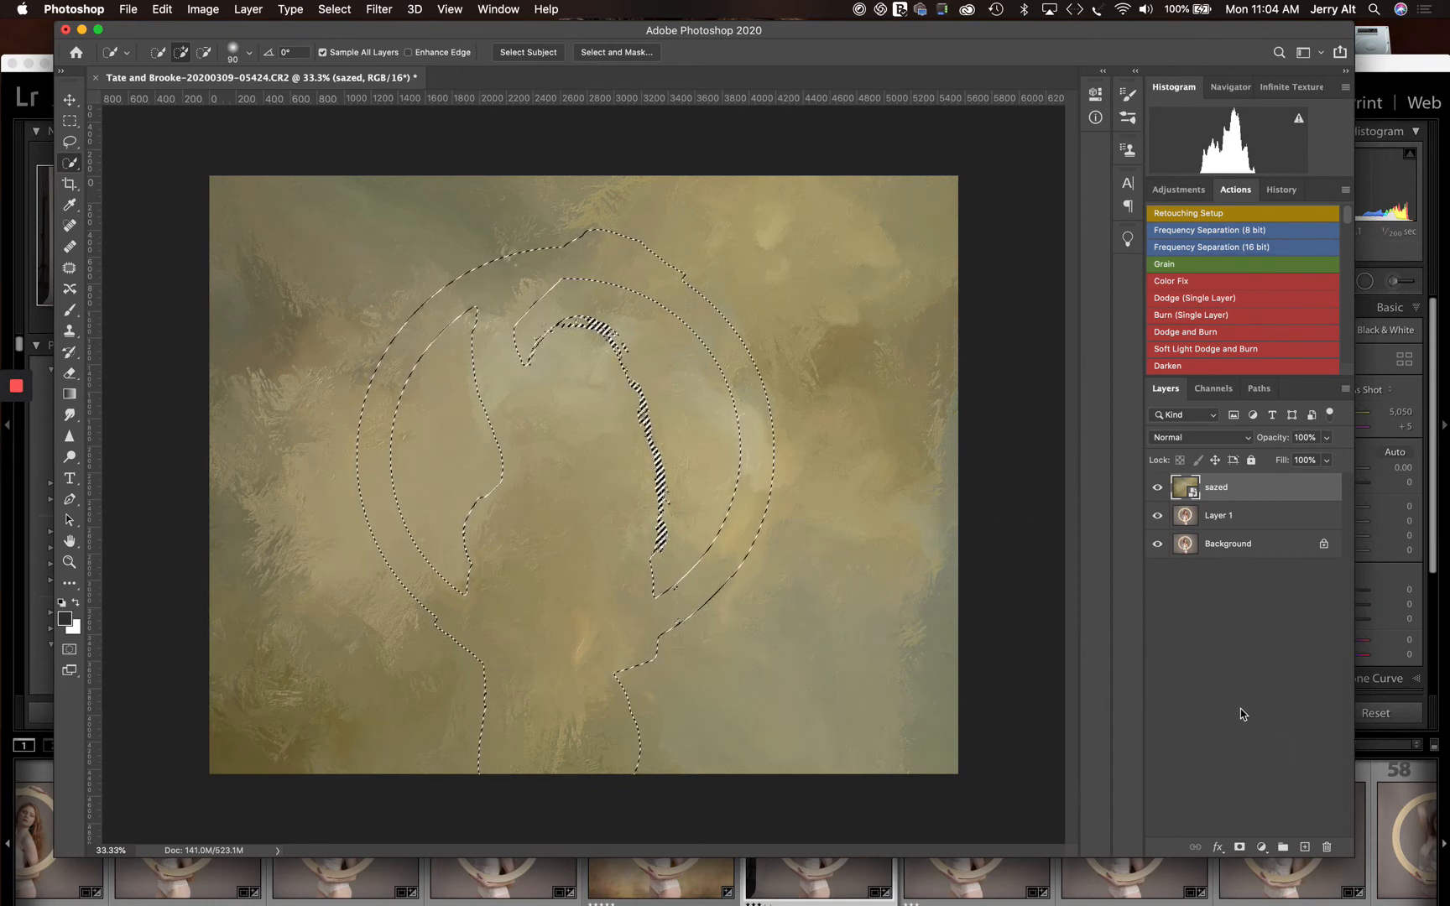
Step: Add a layer mask to the sazed layer that hides the texture inside the selected woman and hoop
click(1233, 827)
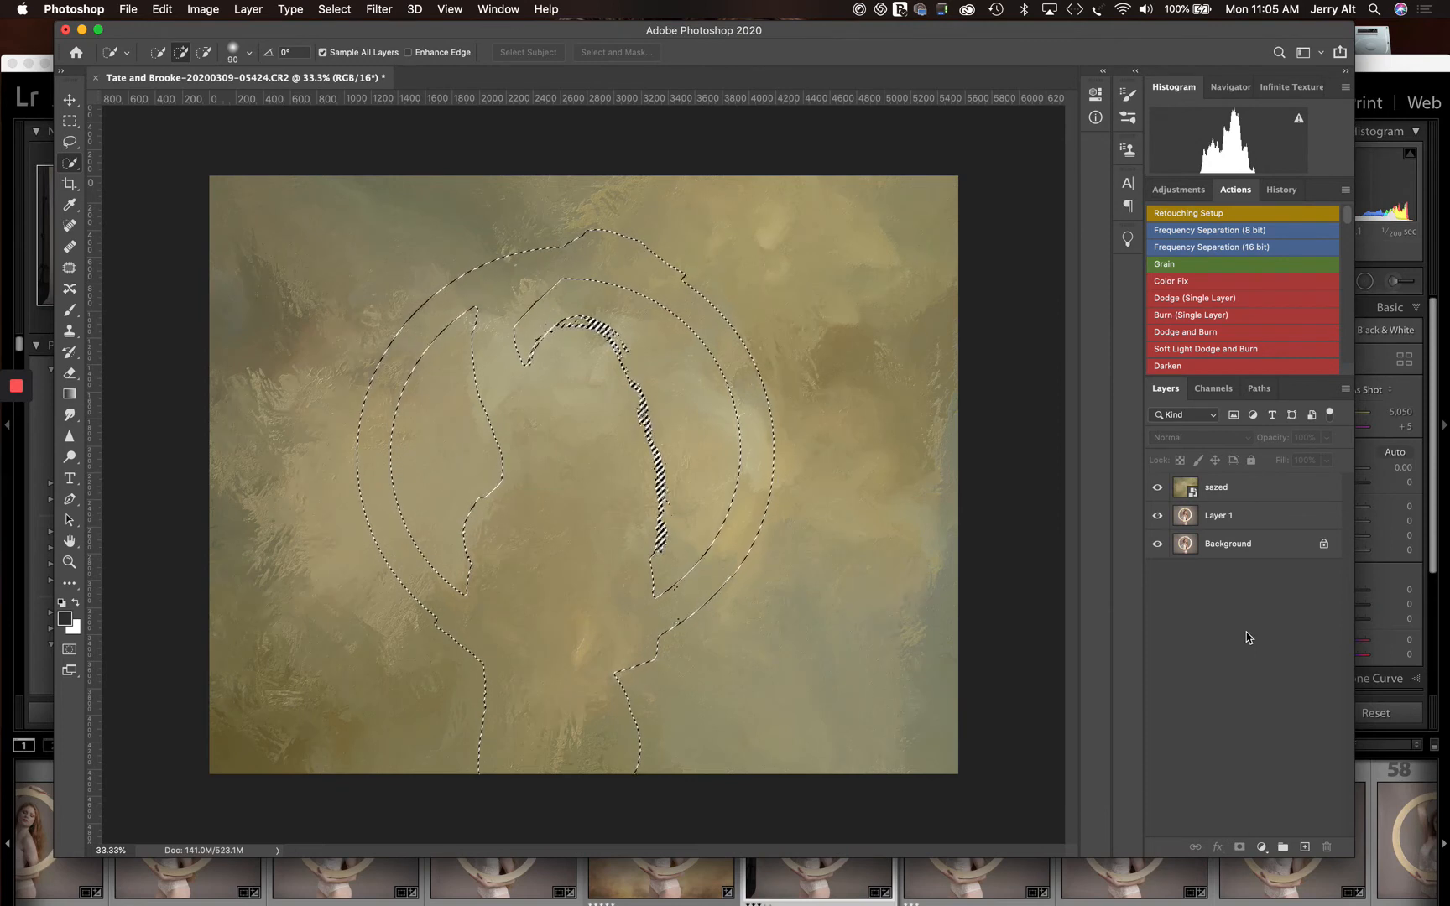
click(1254, 492)
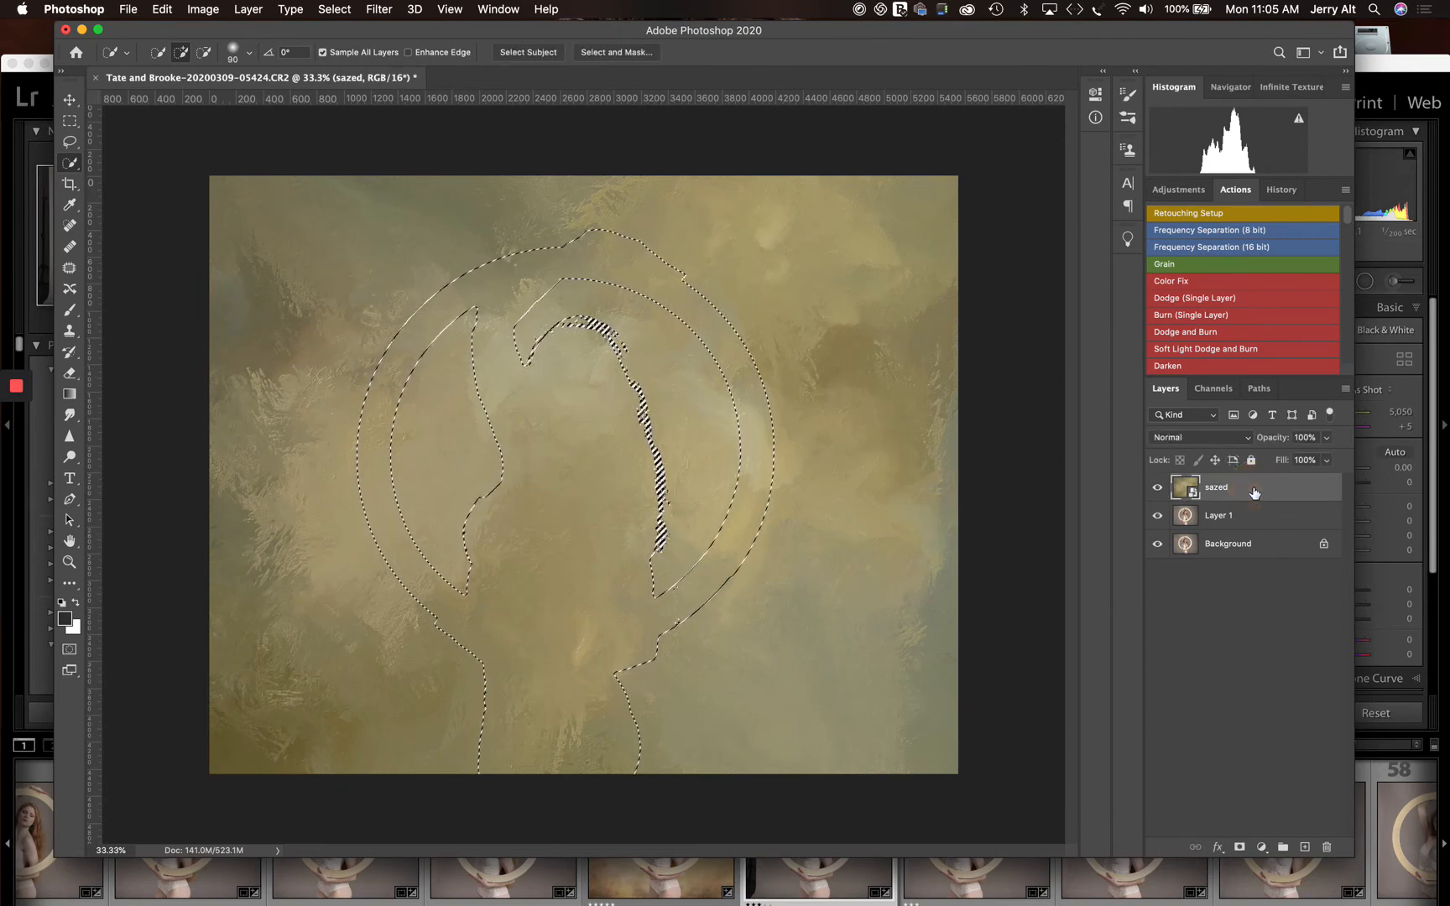
click(1240, 848)
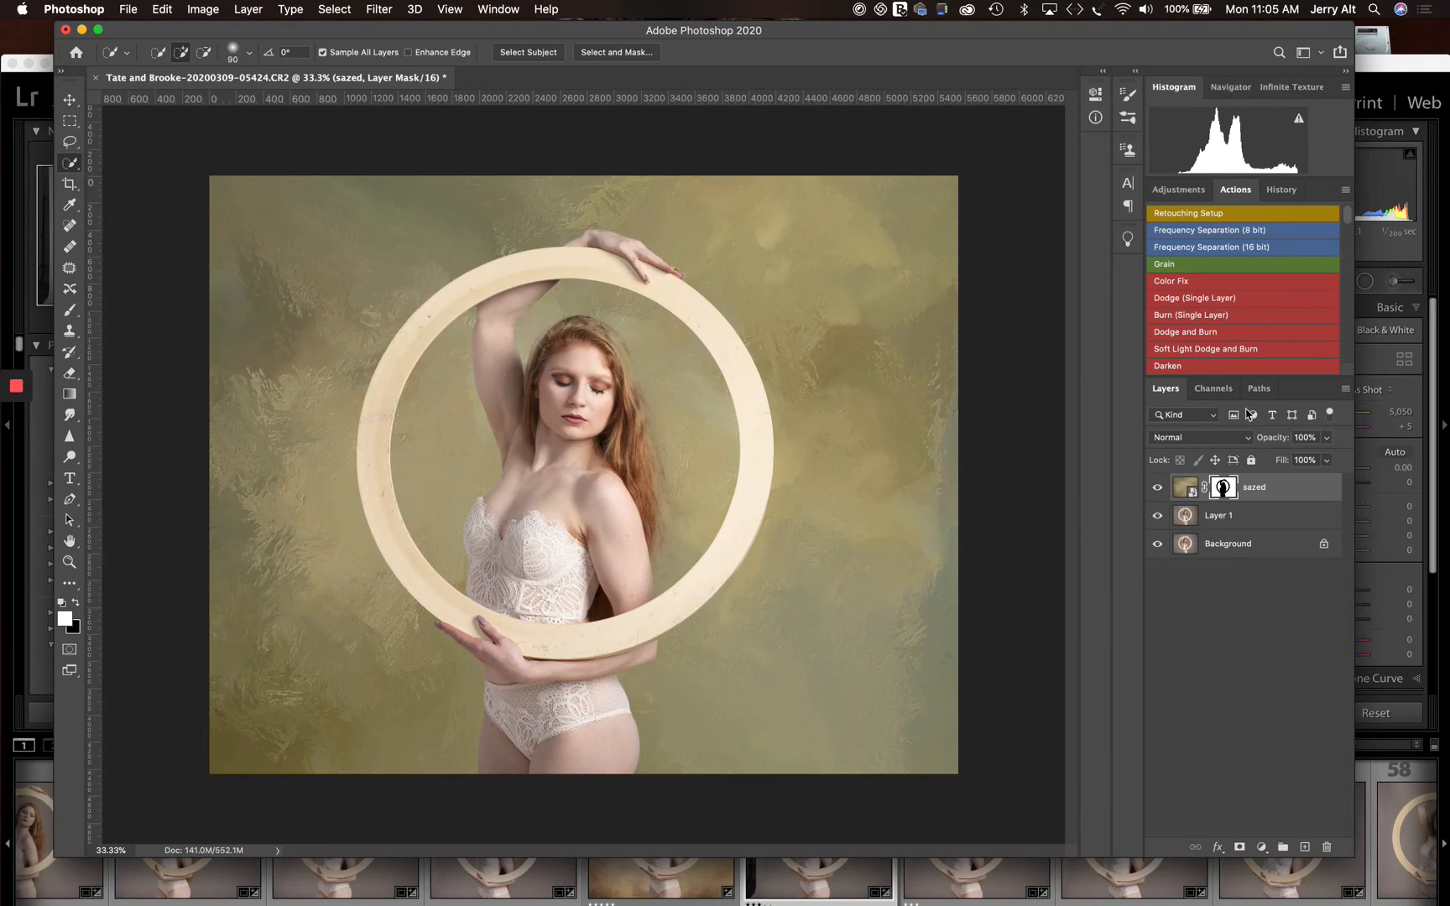
Step: Set the sazed layer's blend mode to Overlay, and check the edges around the woman's hair at 100% zoom
click(1193, 441)
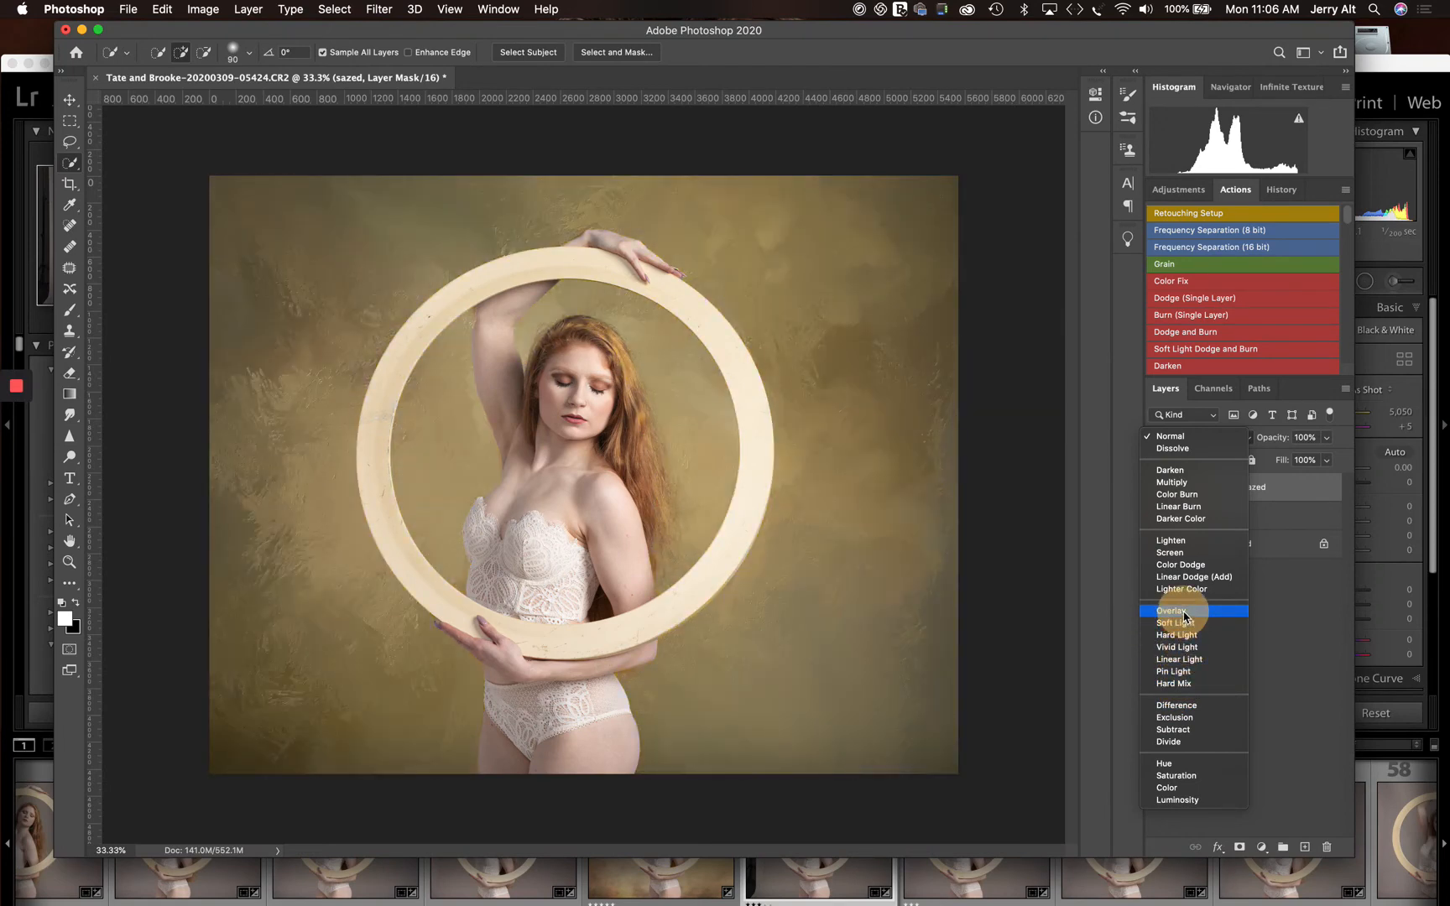
click(1185, 615)
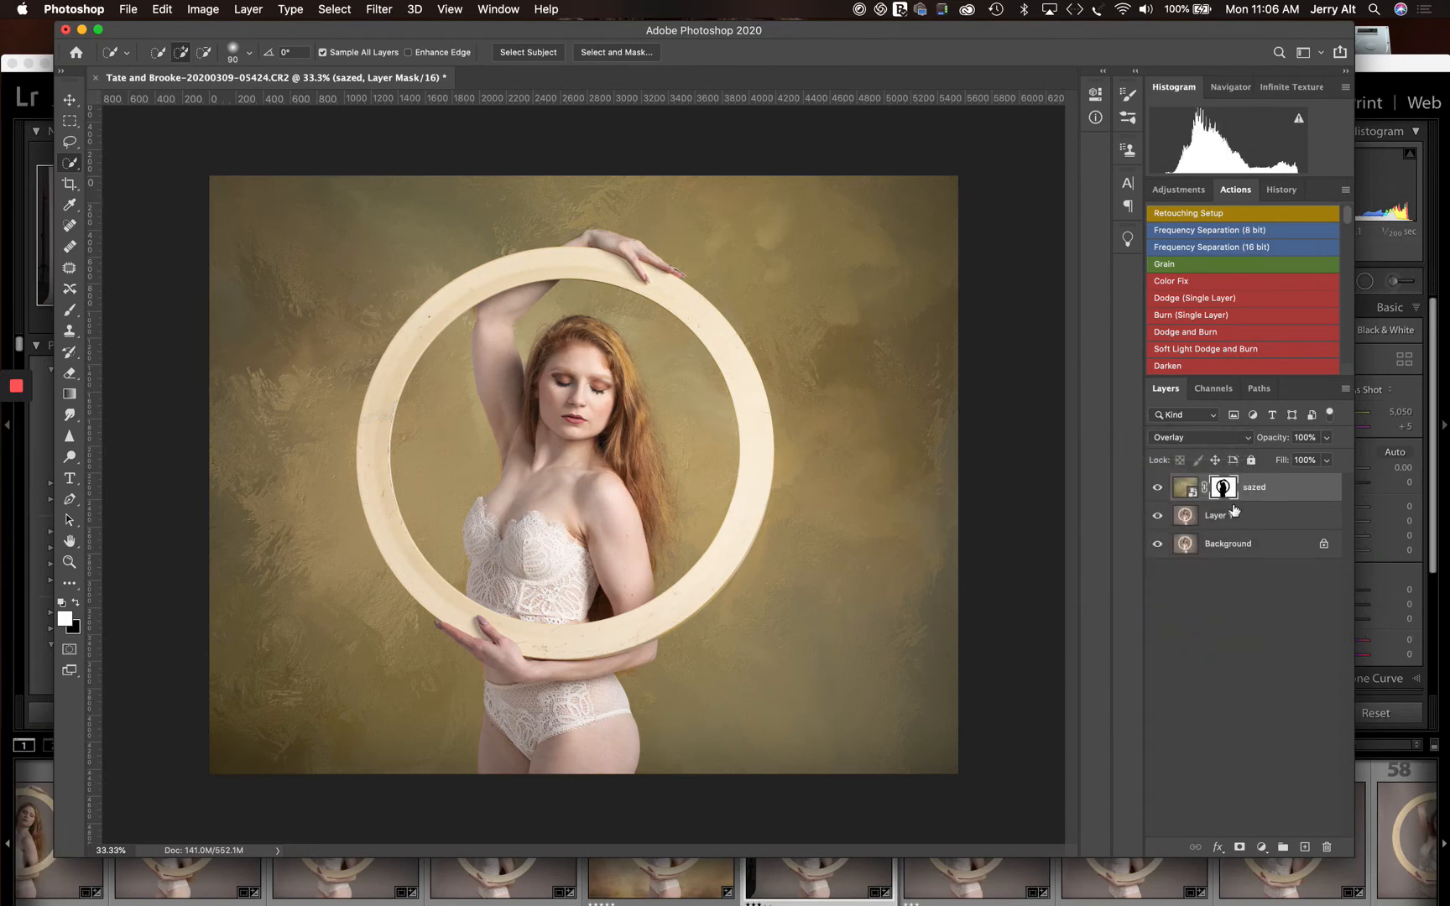
click(1214, 438)
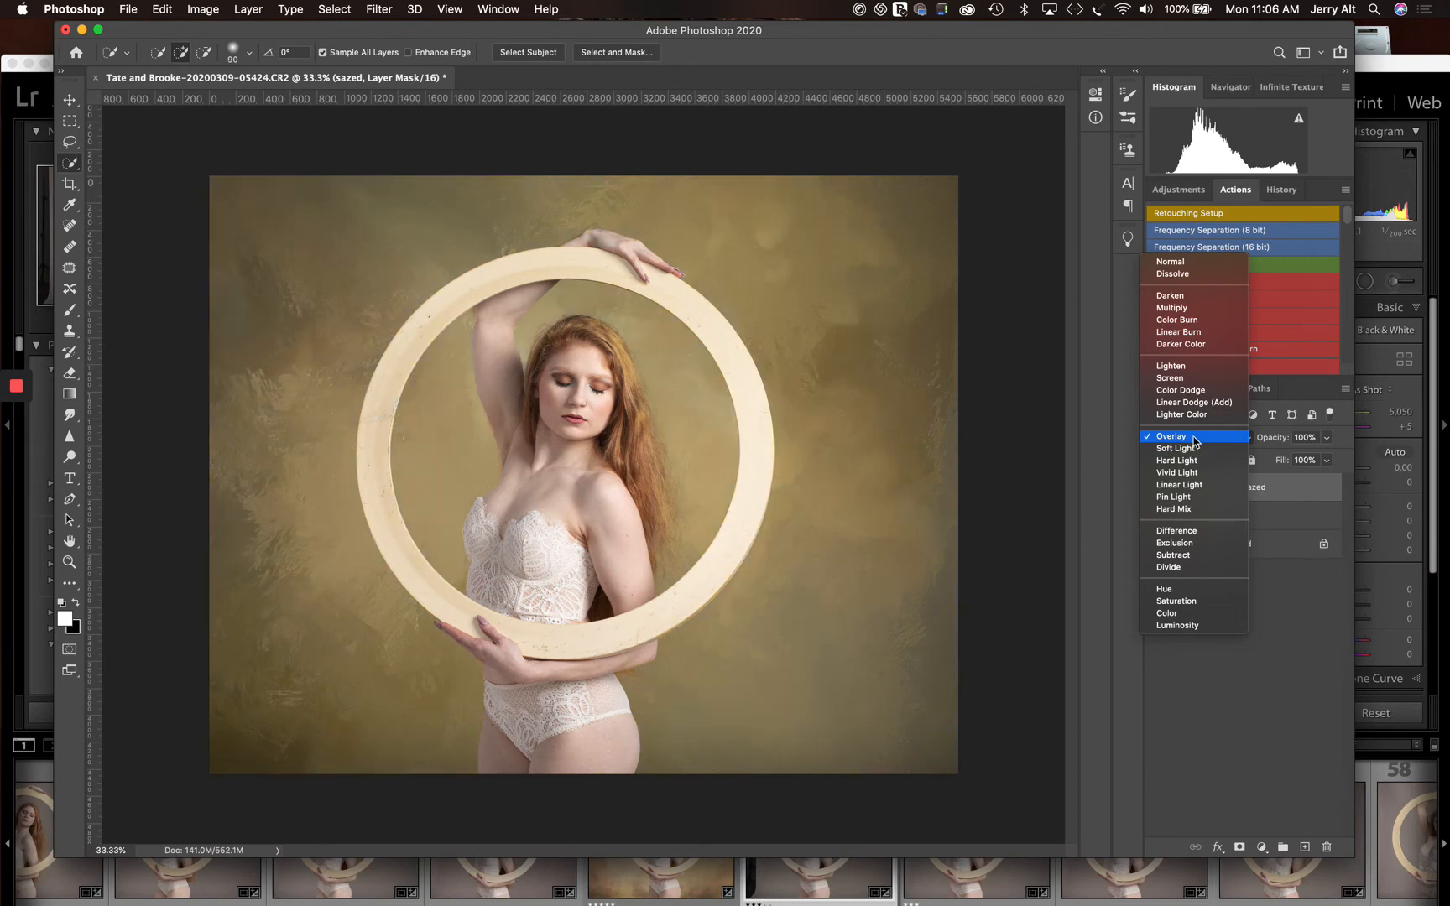
click(1186, 438)
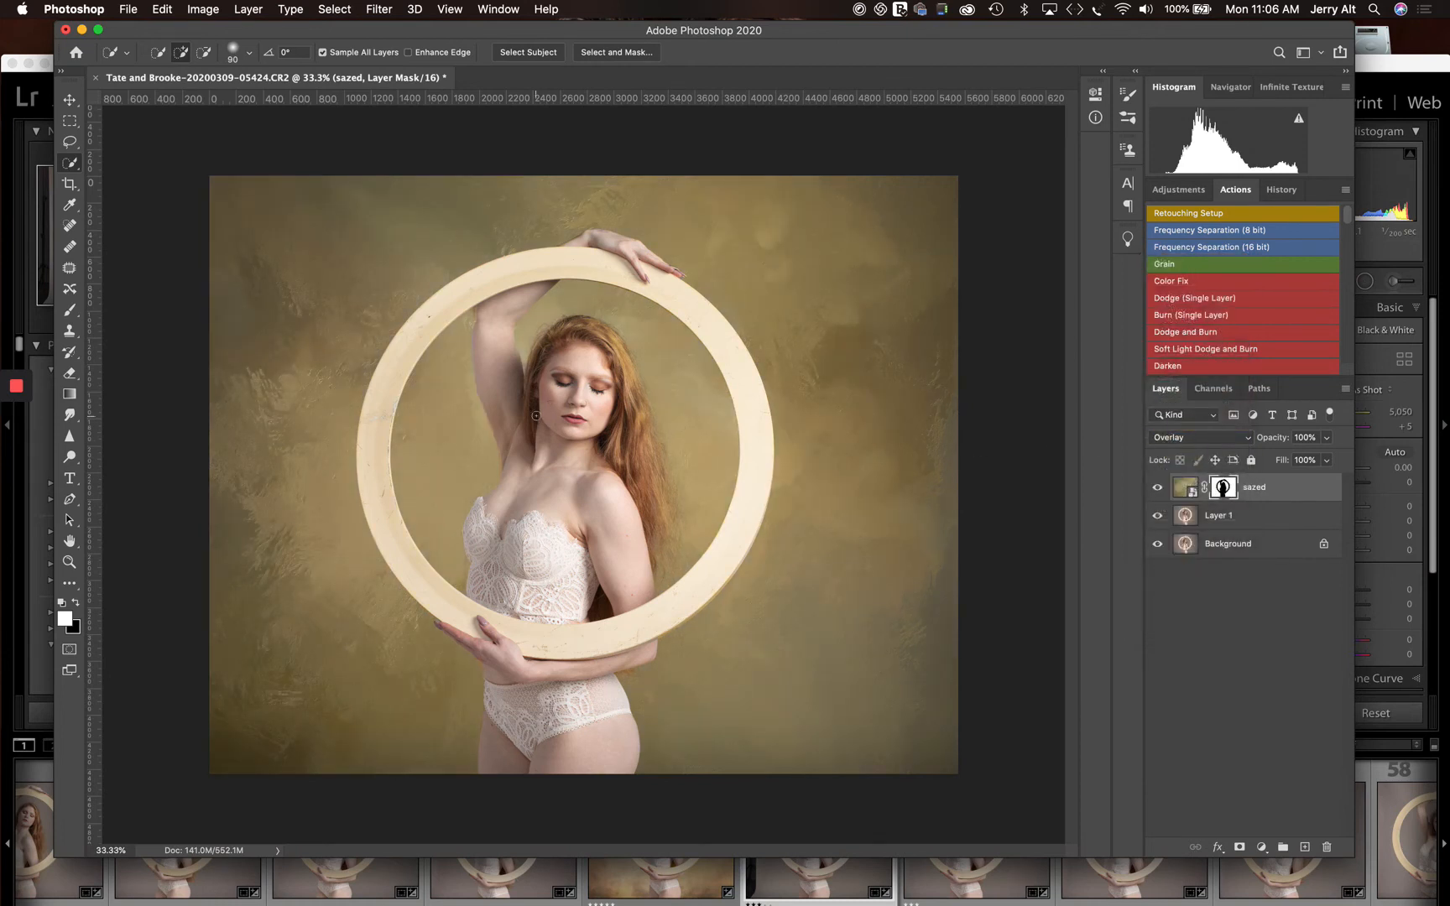
key(super+equal)
key(super+equal)
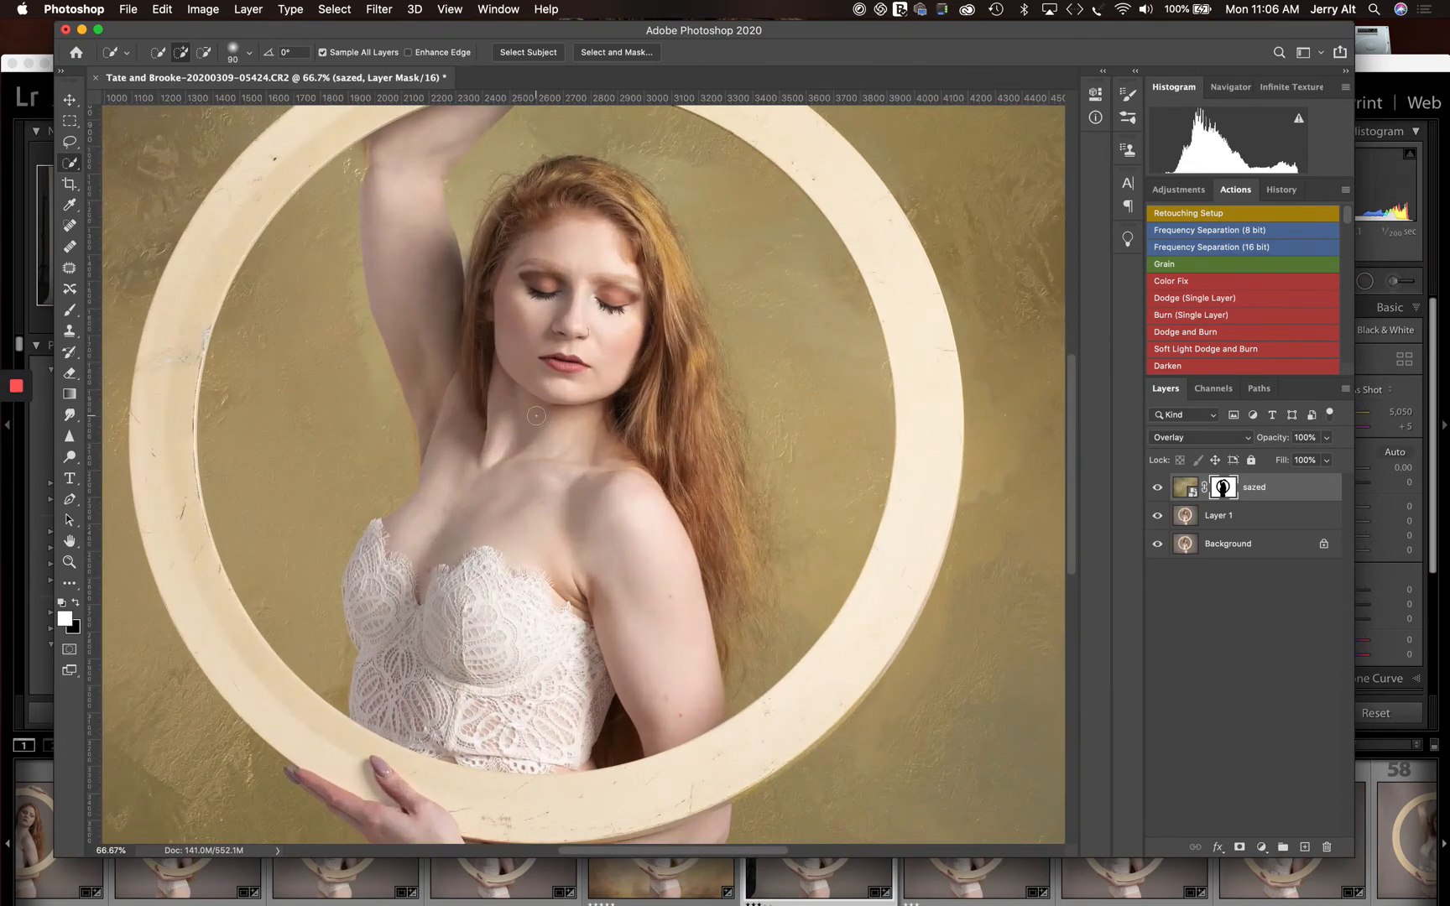
key(super+equal)
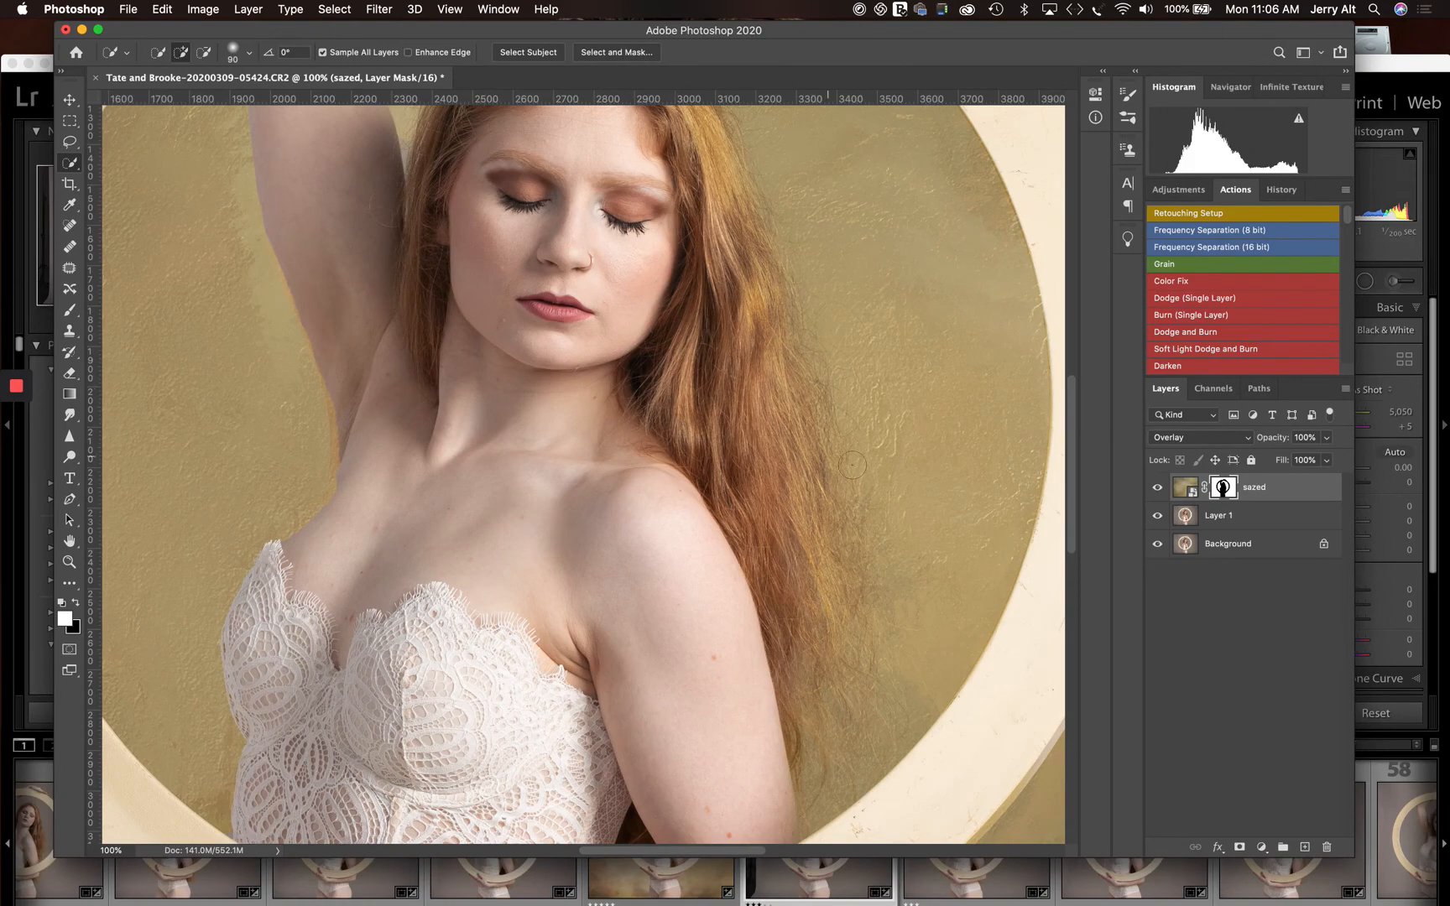
Step: Examine the mask edges along the woman's hair, arms, hands and lingerie and around the hoop at 100% zoom
scroll(774, 388, up, 10)
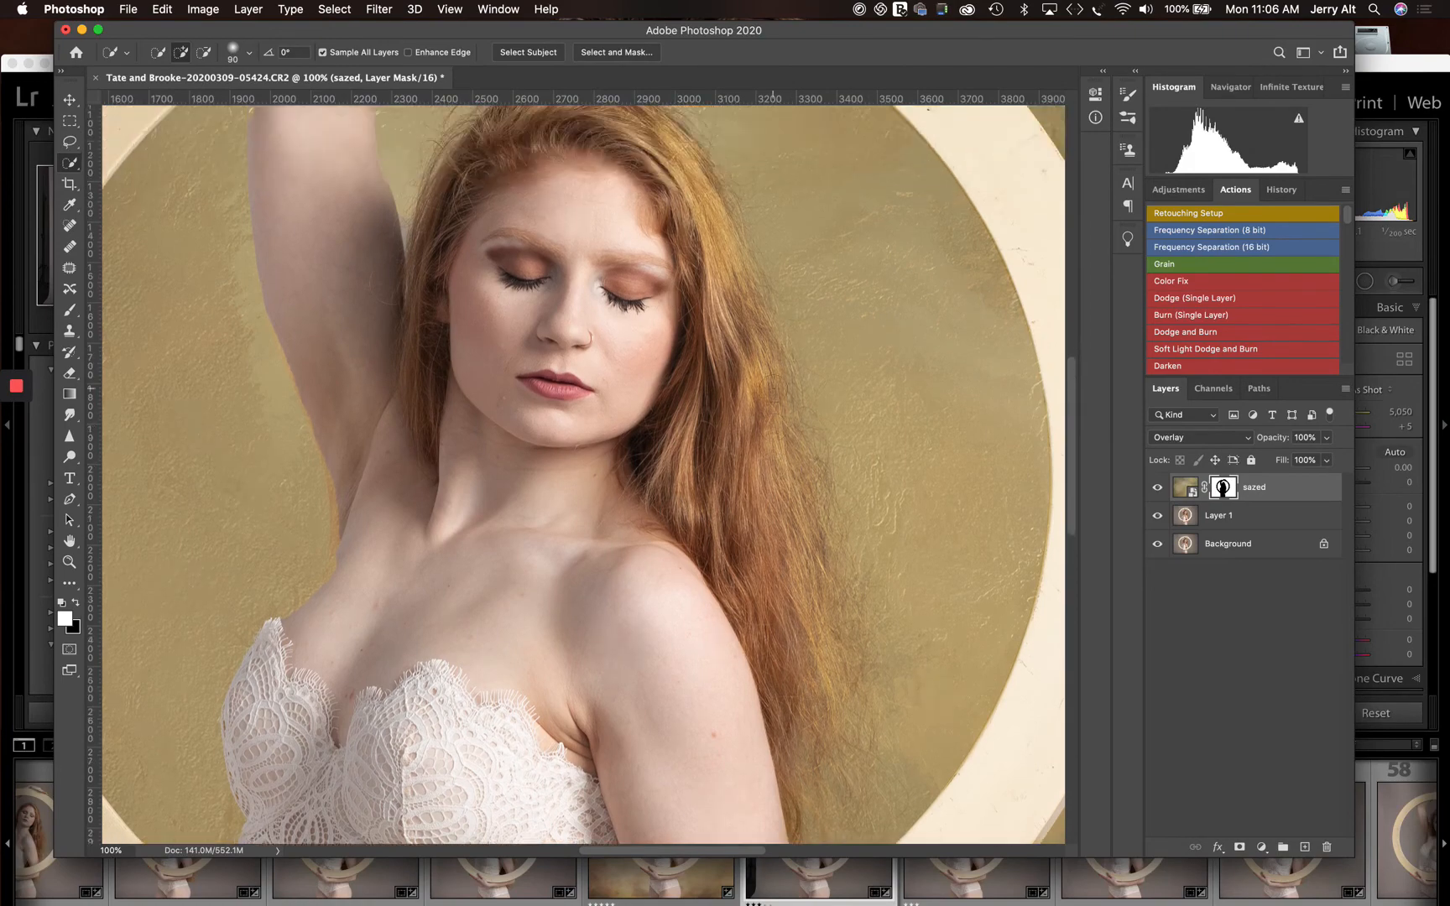
scroll(765, 409, down, 20)
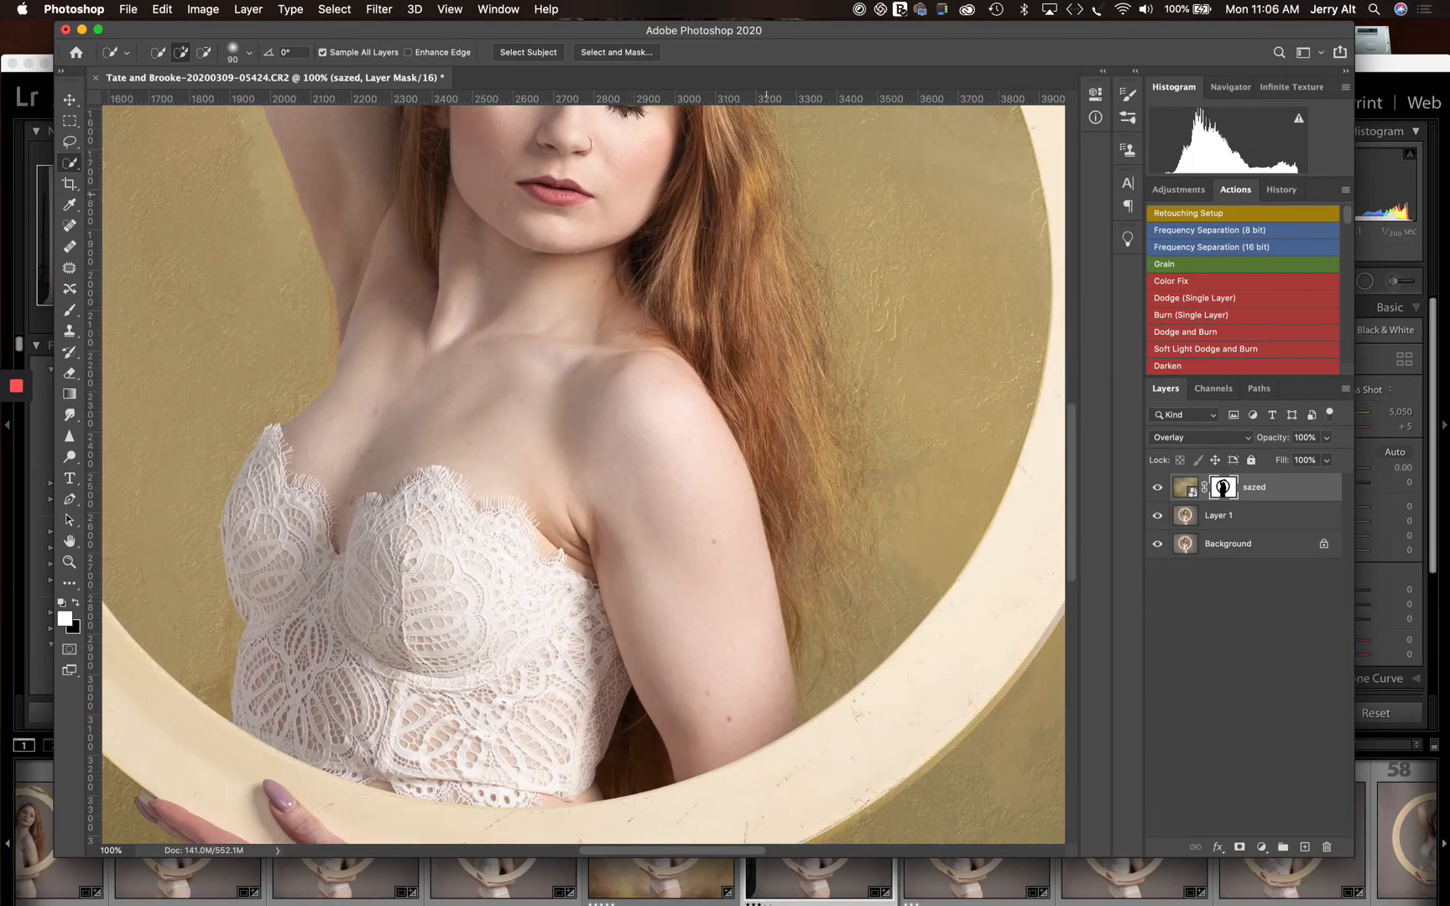
scroll(778, 384, up, 2)
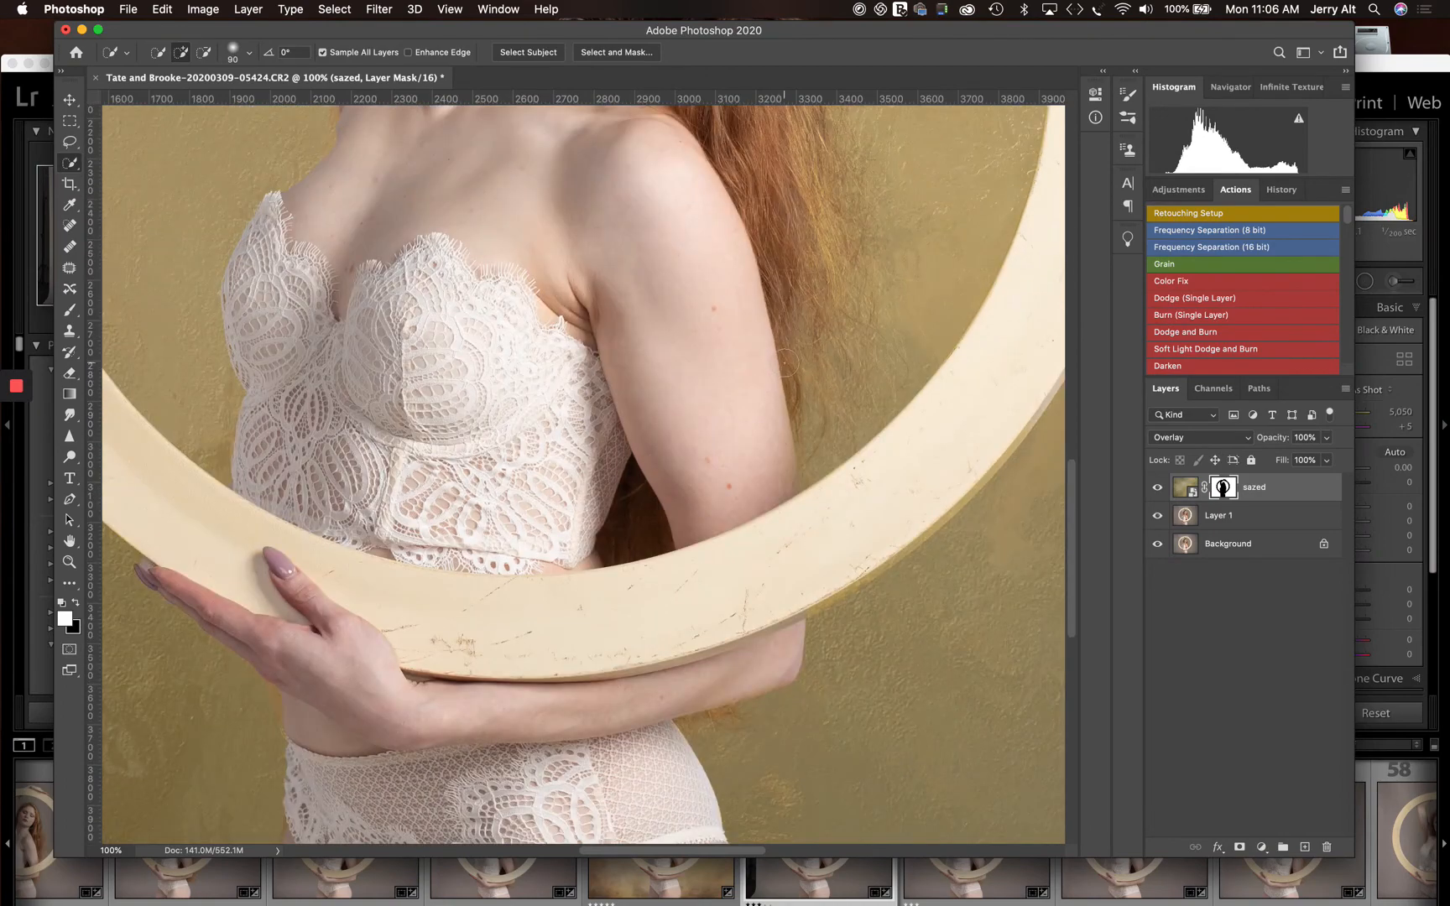
scroll(779, 378, down, 12)
scroll(780, 367, up, 20)
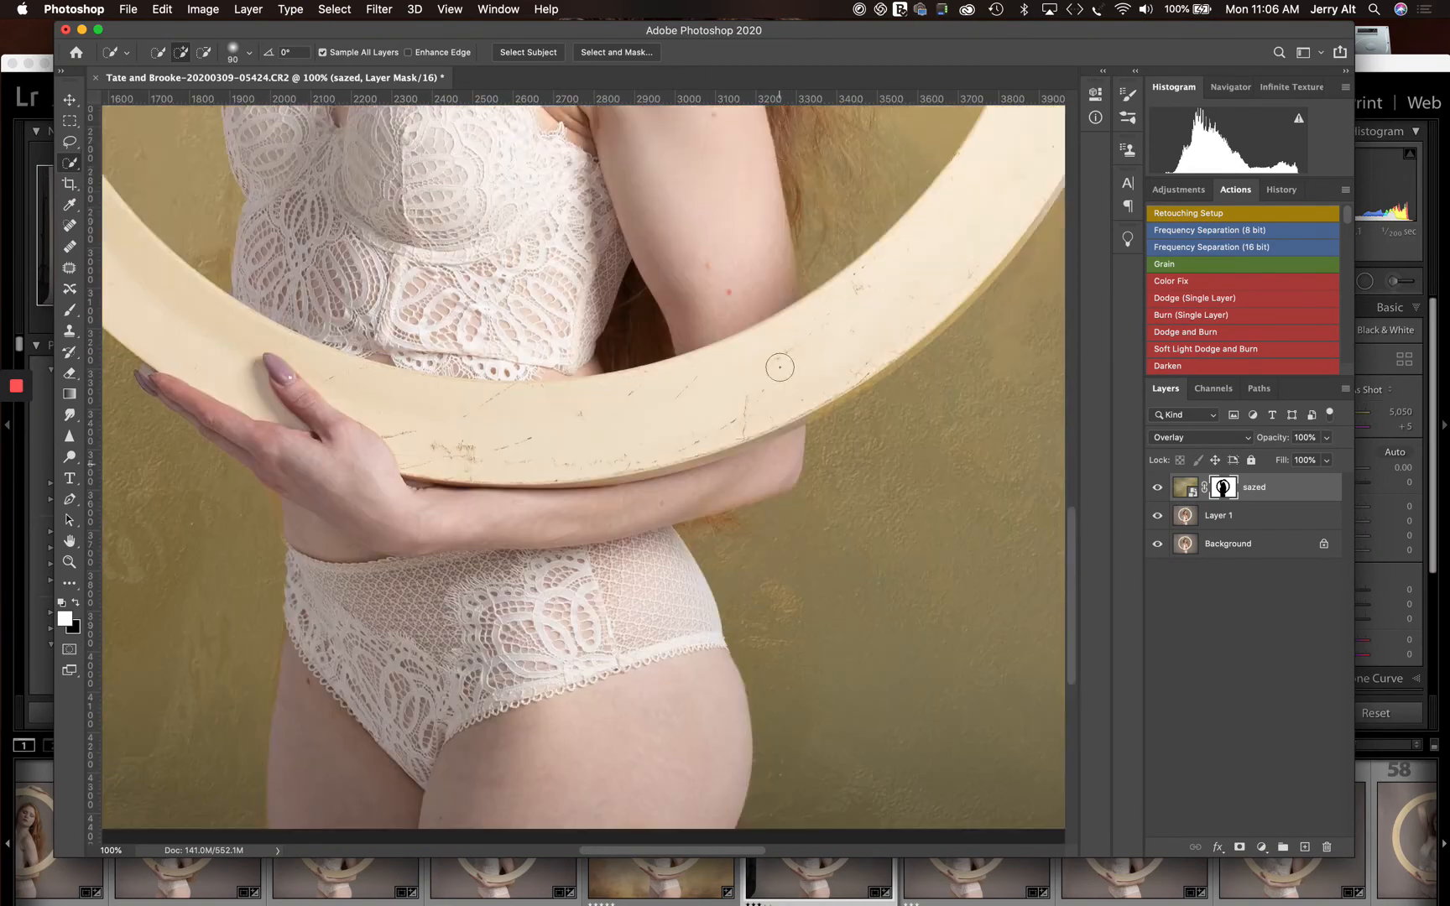
scroll(779, 371, up, 2)
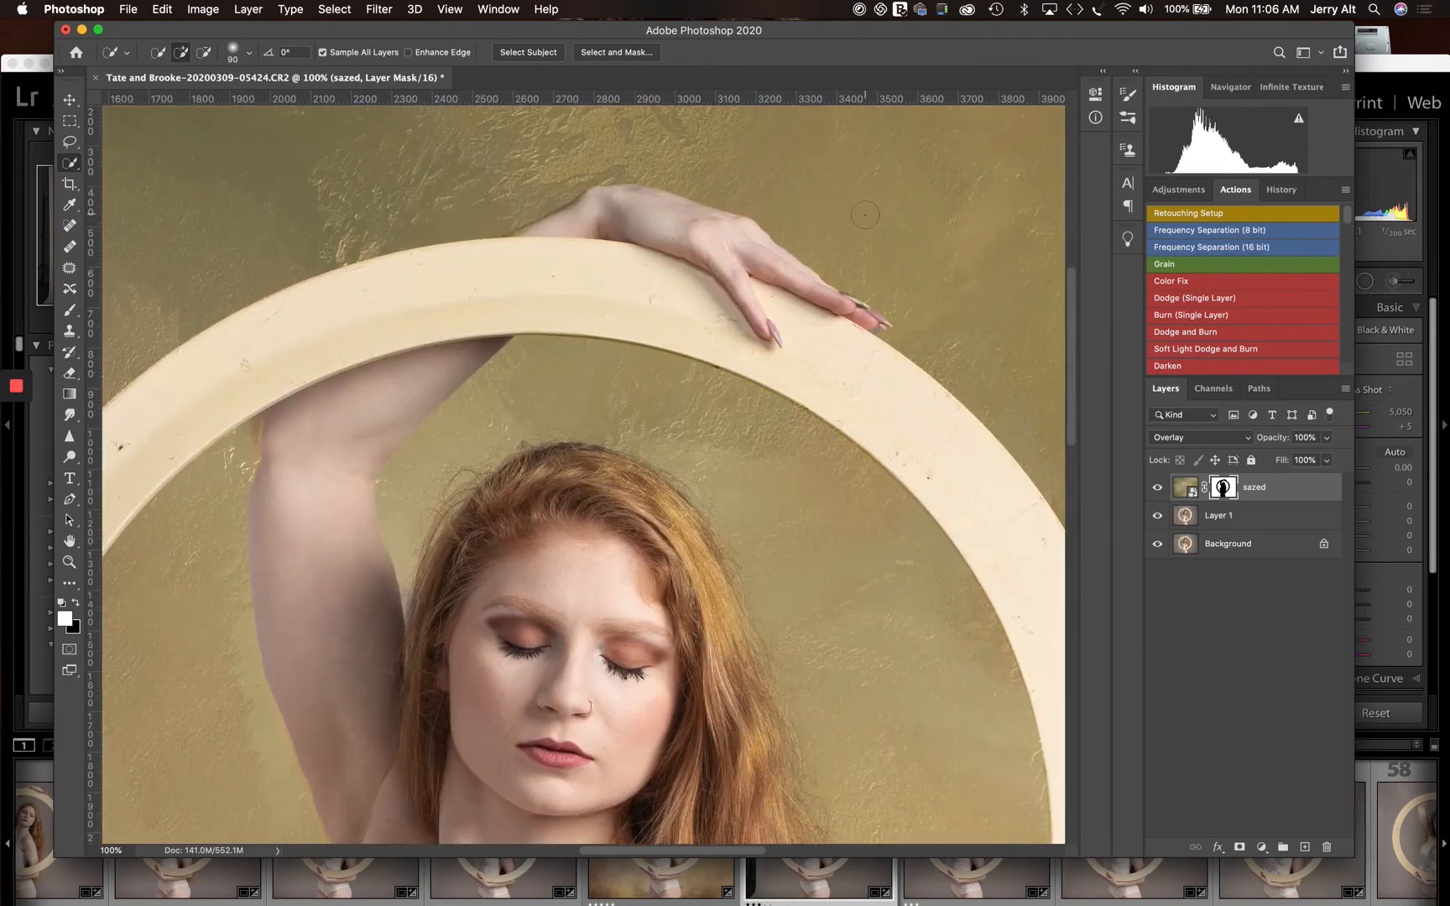
scroll(635, 352, down, 8)
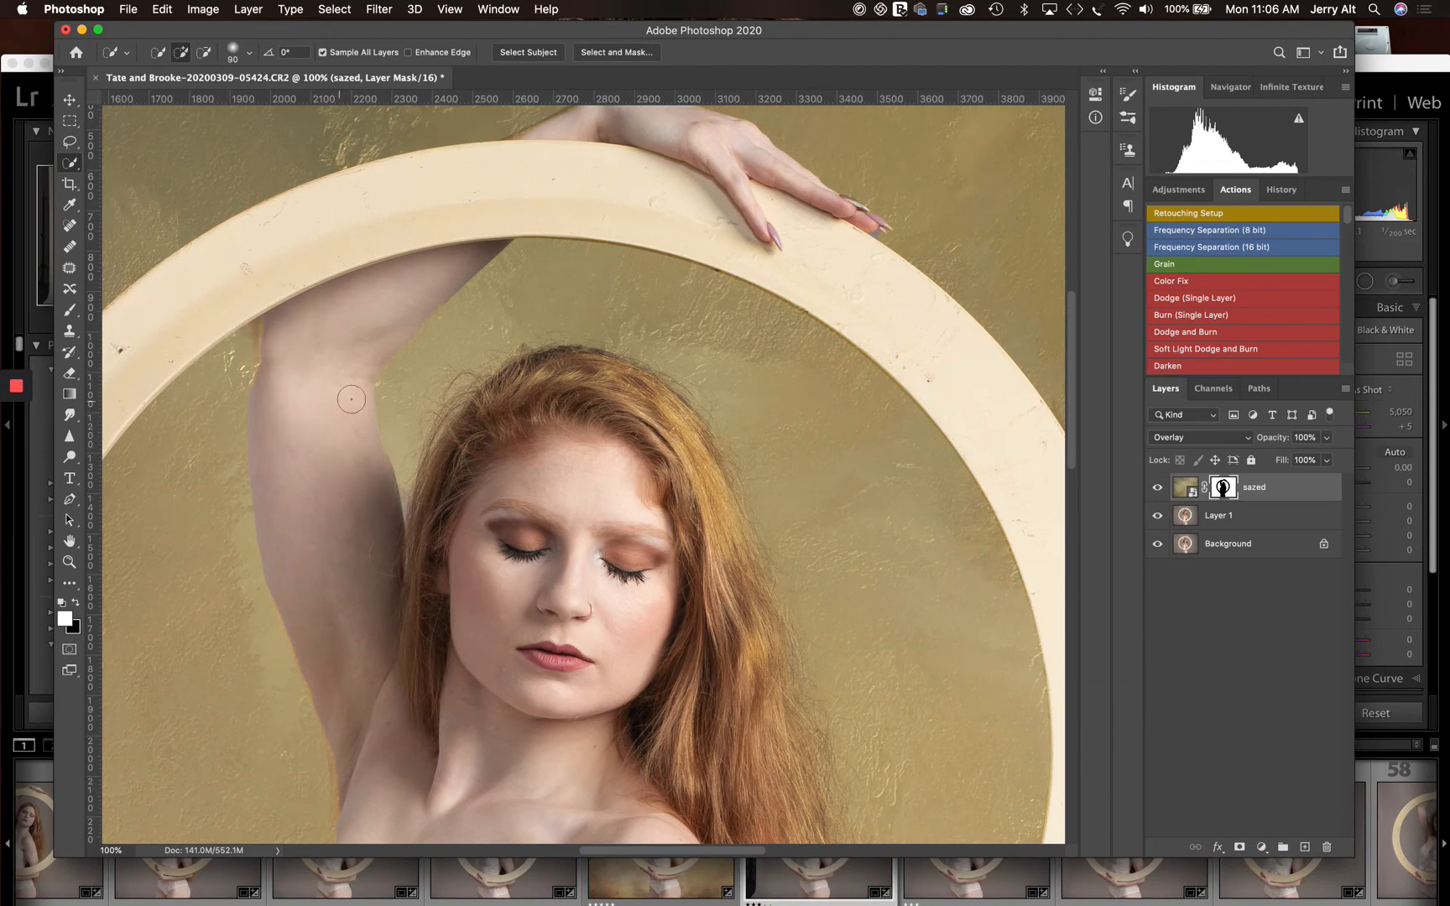
scroll(336, 378, down, 3)
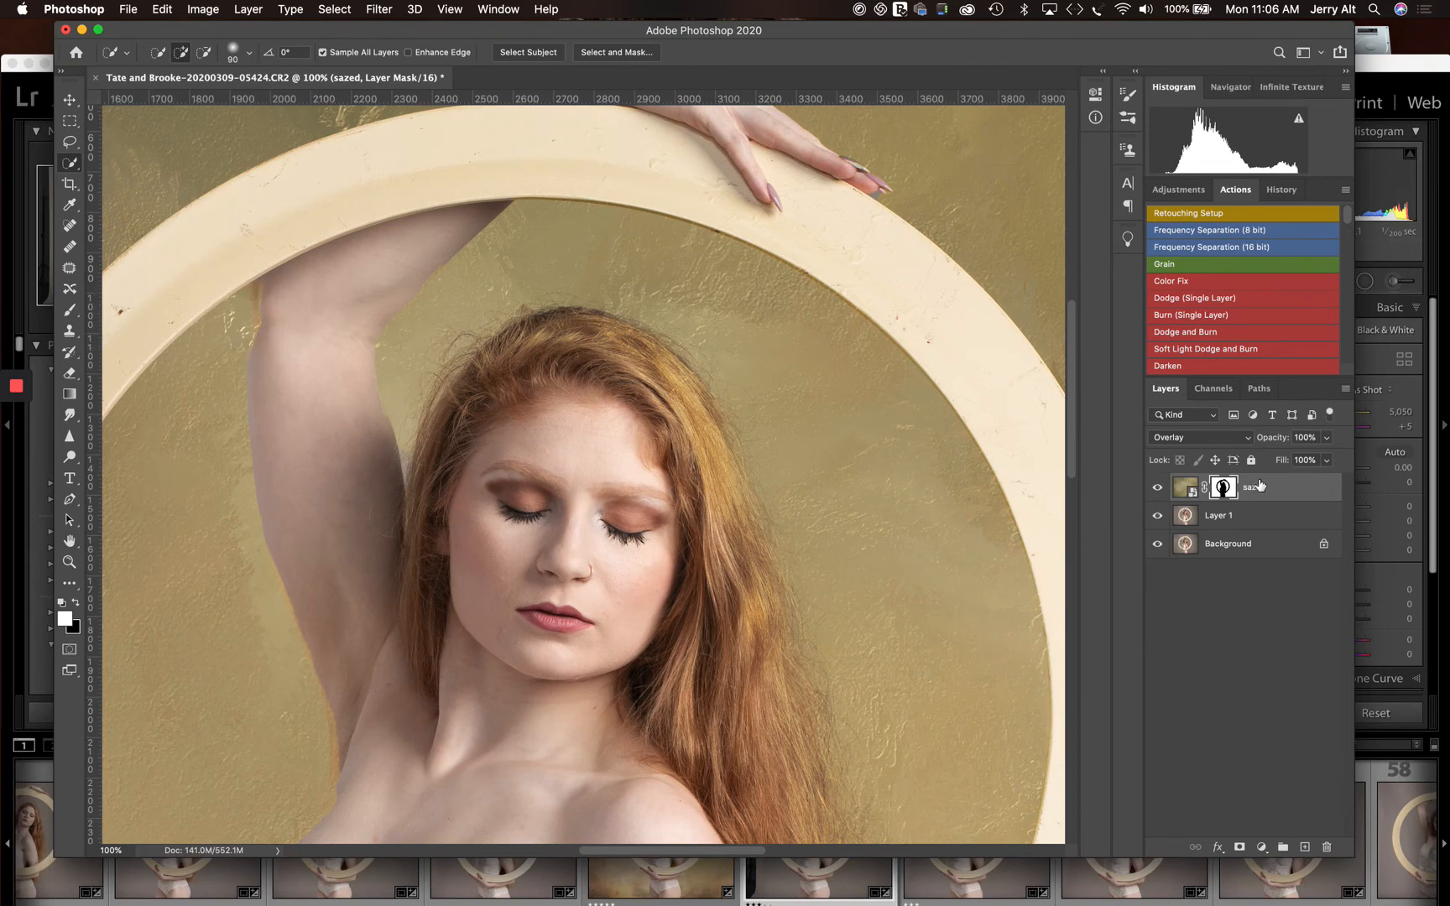
Step: Set the sazed layer's blend mode to Normal, then try a white Brush stroke on its mask at the raised arm's edge and undo it
click(1209, 438)
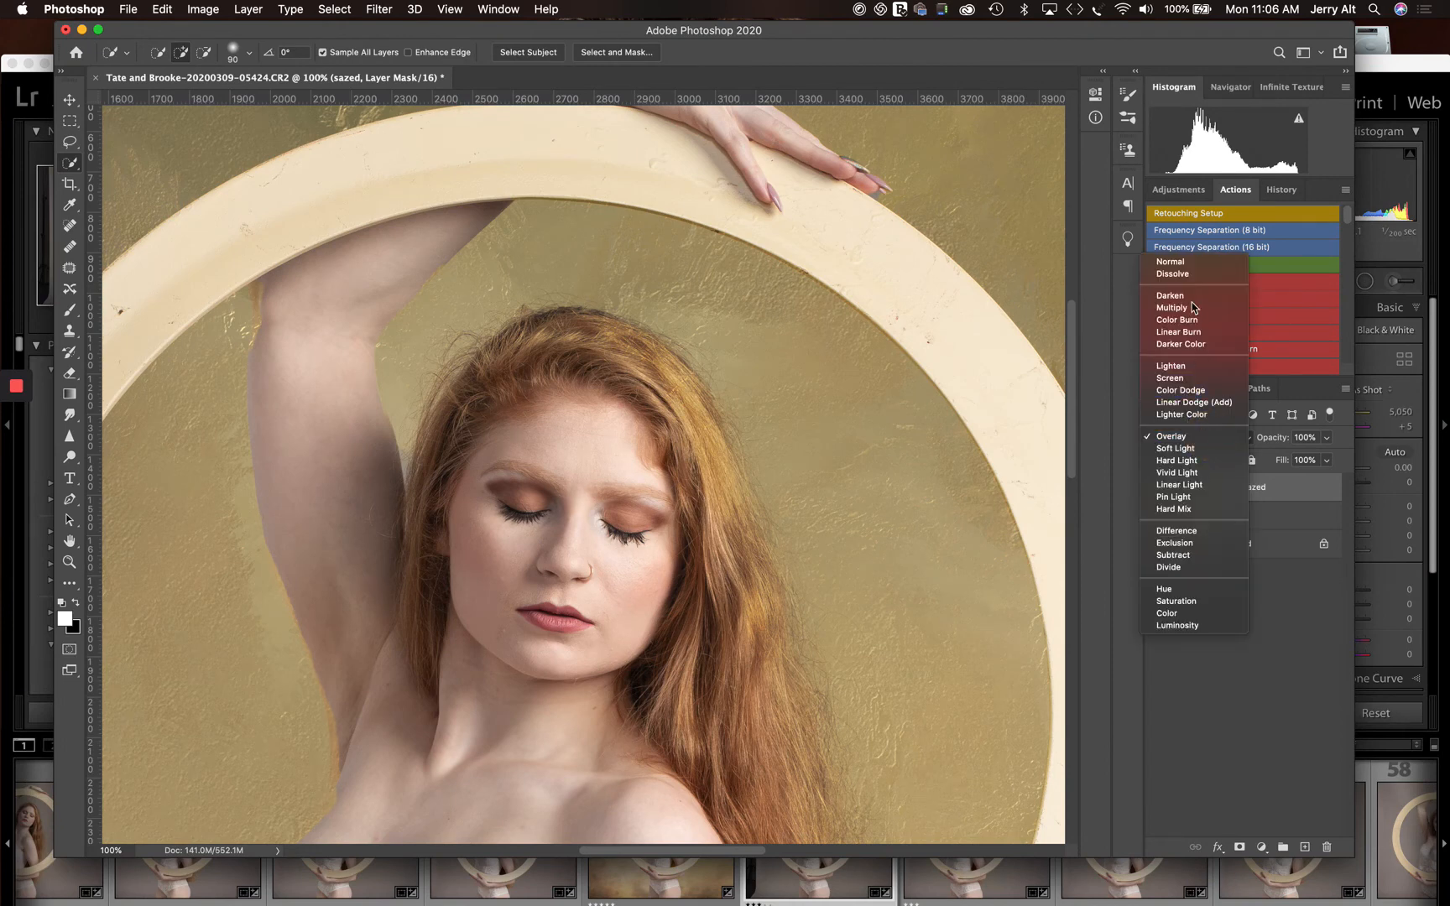
click(1185, 263)
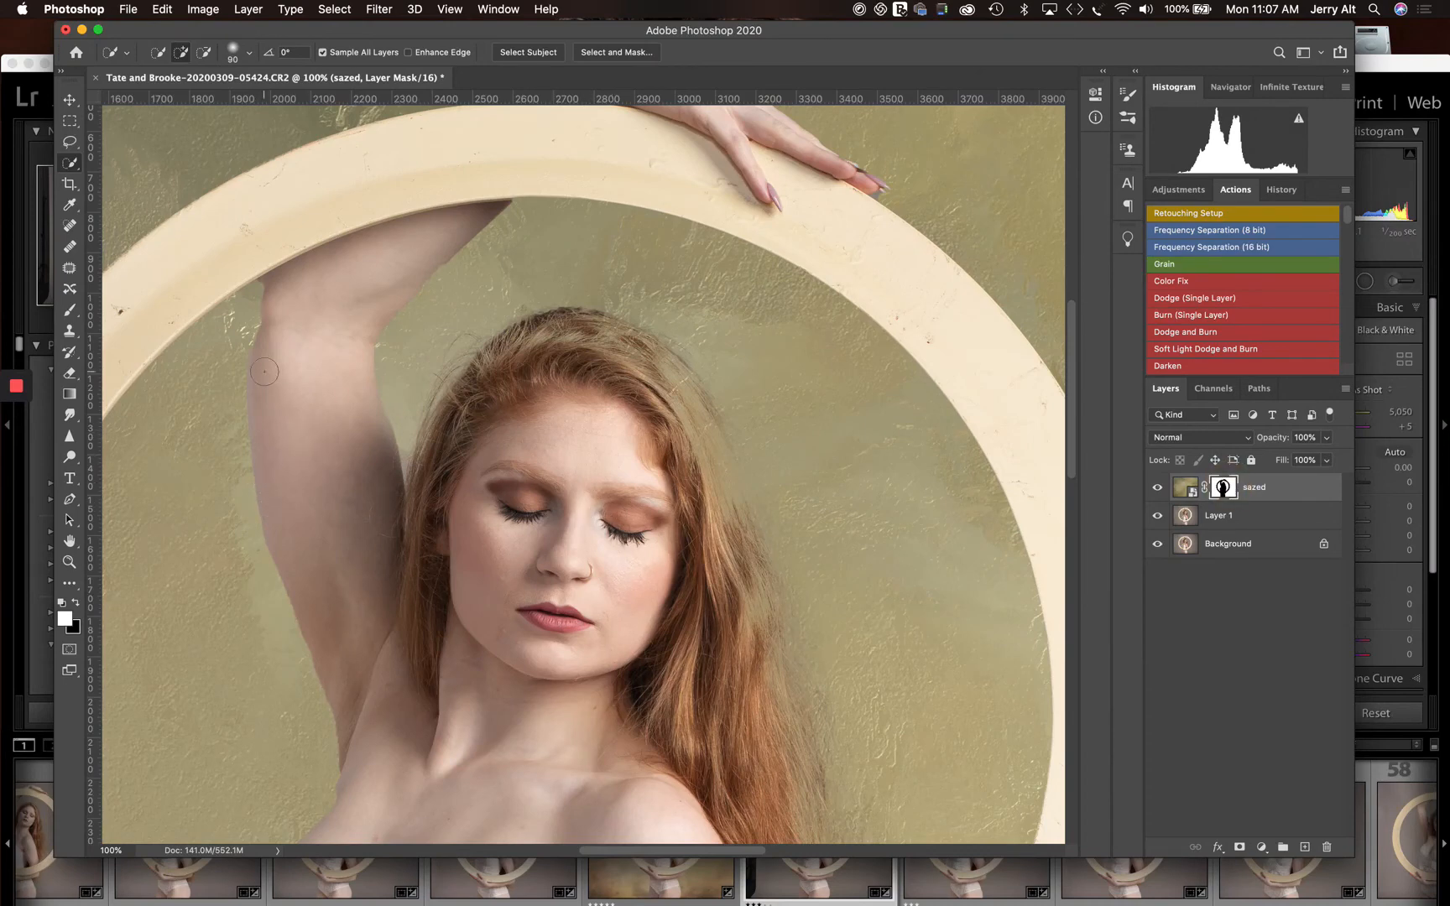
click(68, 311)
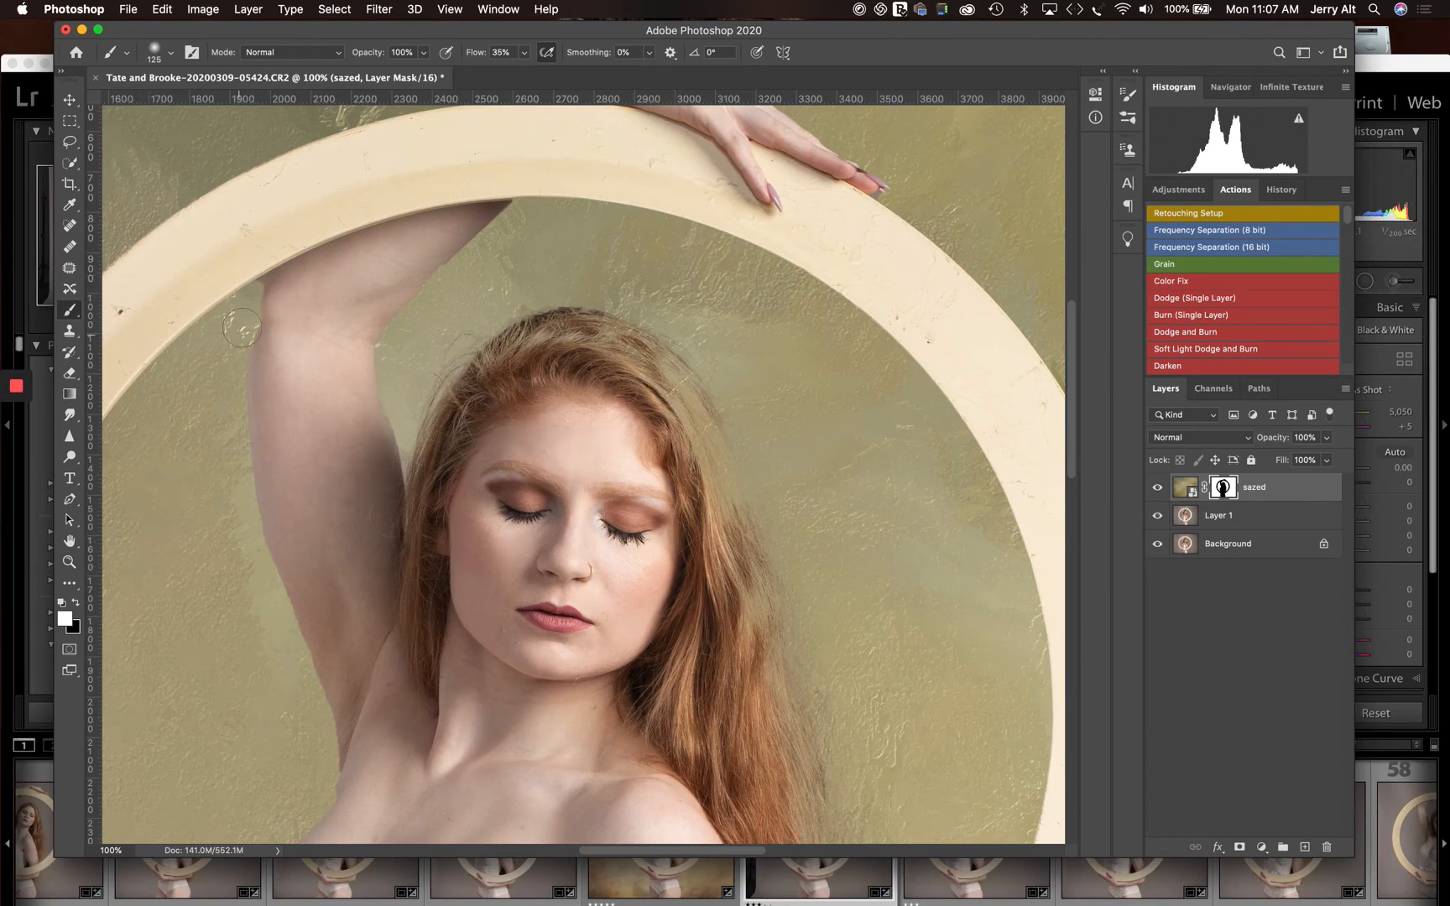
mouse_move(257, 295)
mouse_down()
mouse_move(263, 339)
mouse_move(284, 284)
mouse_move(260, 352)
mouse_move(269, 301)
mouse_move(295, 281)
mouse_up()
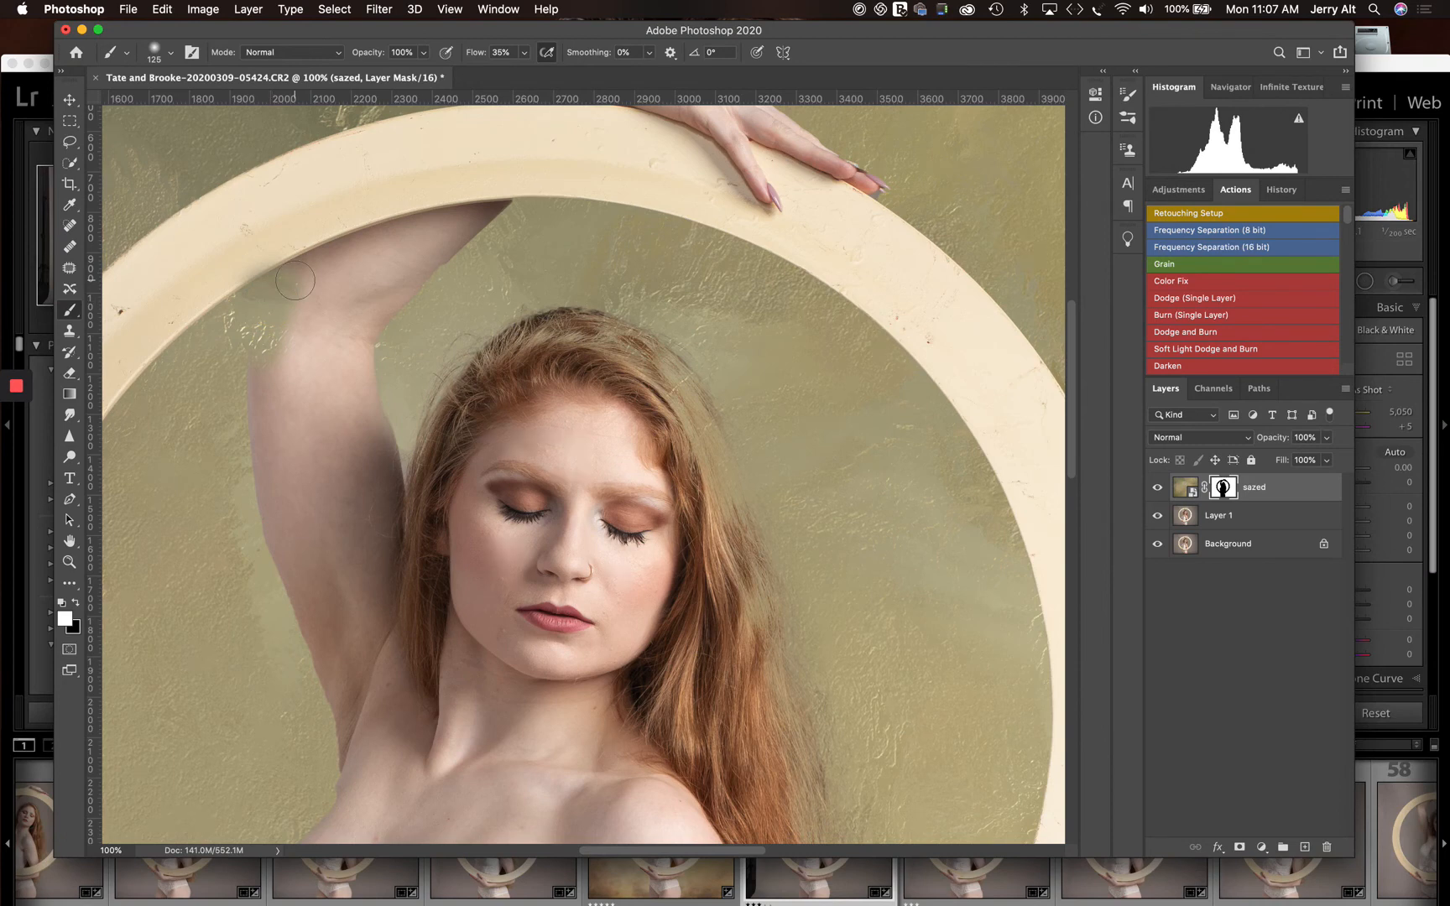
key(super+z)
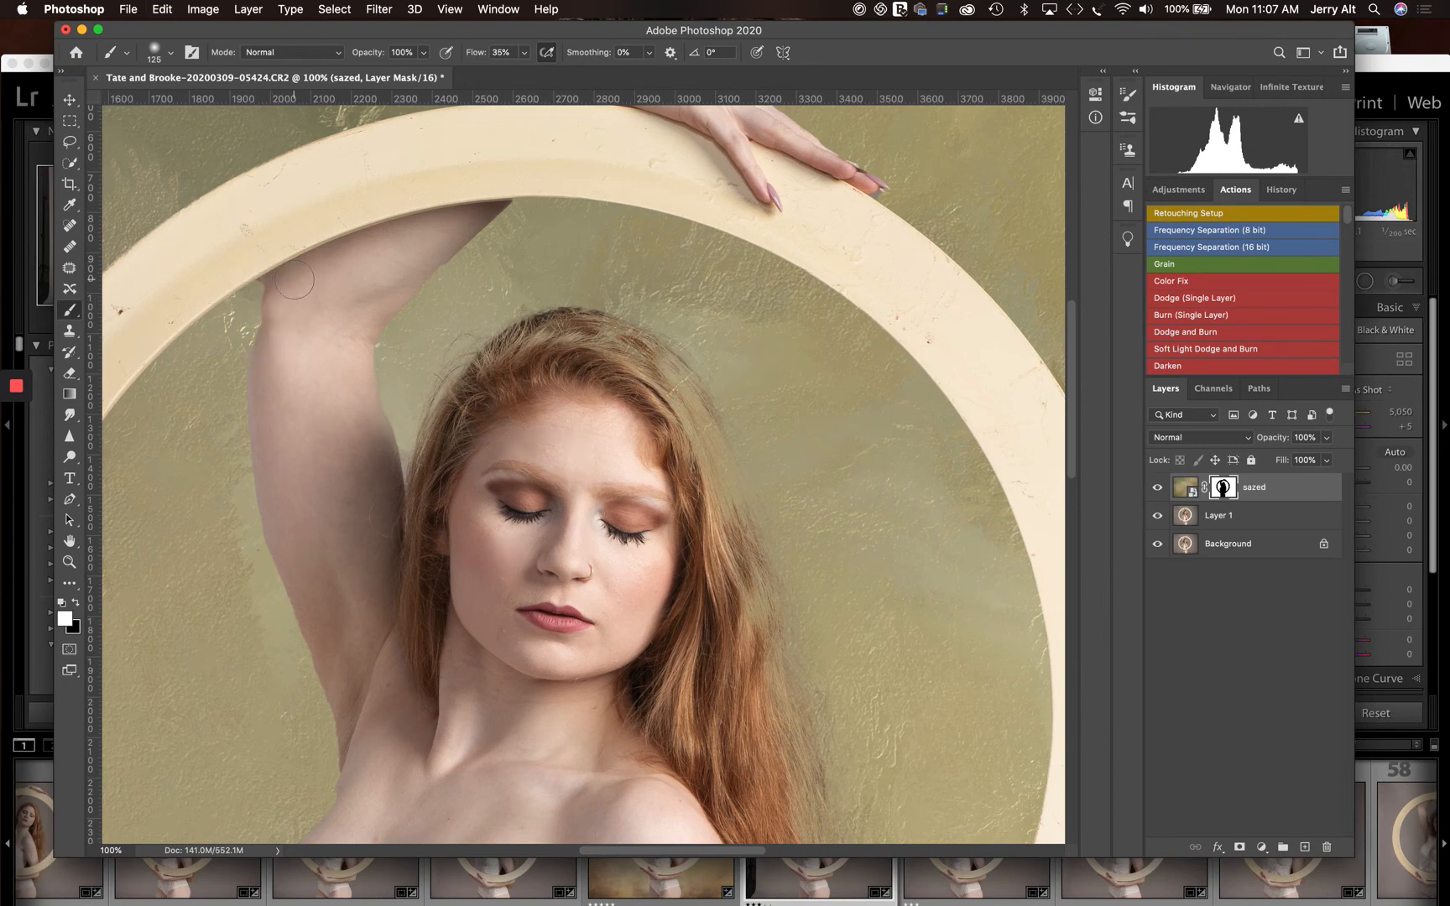
Step: Paint black on the sazed layer's mask along the outer edge of the raised arm to remove the texture there
click(77, 604)
mouse_move(281, 289)
mouse_down()
mouse_move(268, 350)
mouse_move(275, 279)
mouse_move(259, 329)
mouse_move(282, 369)
mouse_move(272, 301)
mouse_move(299, 370)
mouse_move(288, 292)
mouse_move(281, 319)
mouse_move(266, 292)
mouse_move(277, 382)
mouse_up()
mouse_move(277, 291)
mouse_down()
mouse_move(274, 283)
mouse_move(285, 384)
mouse_up()
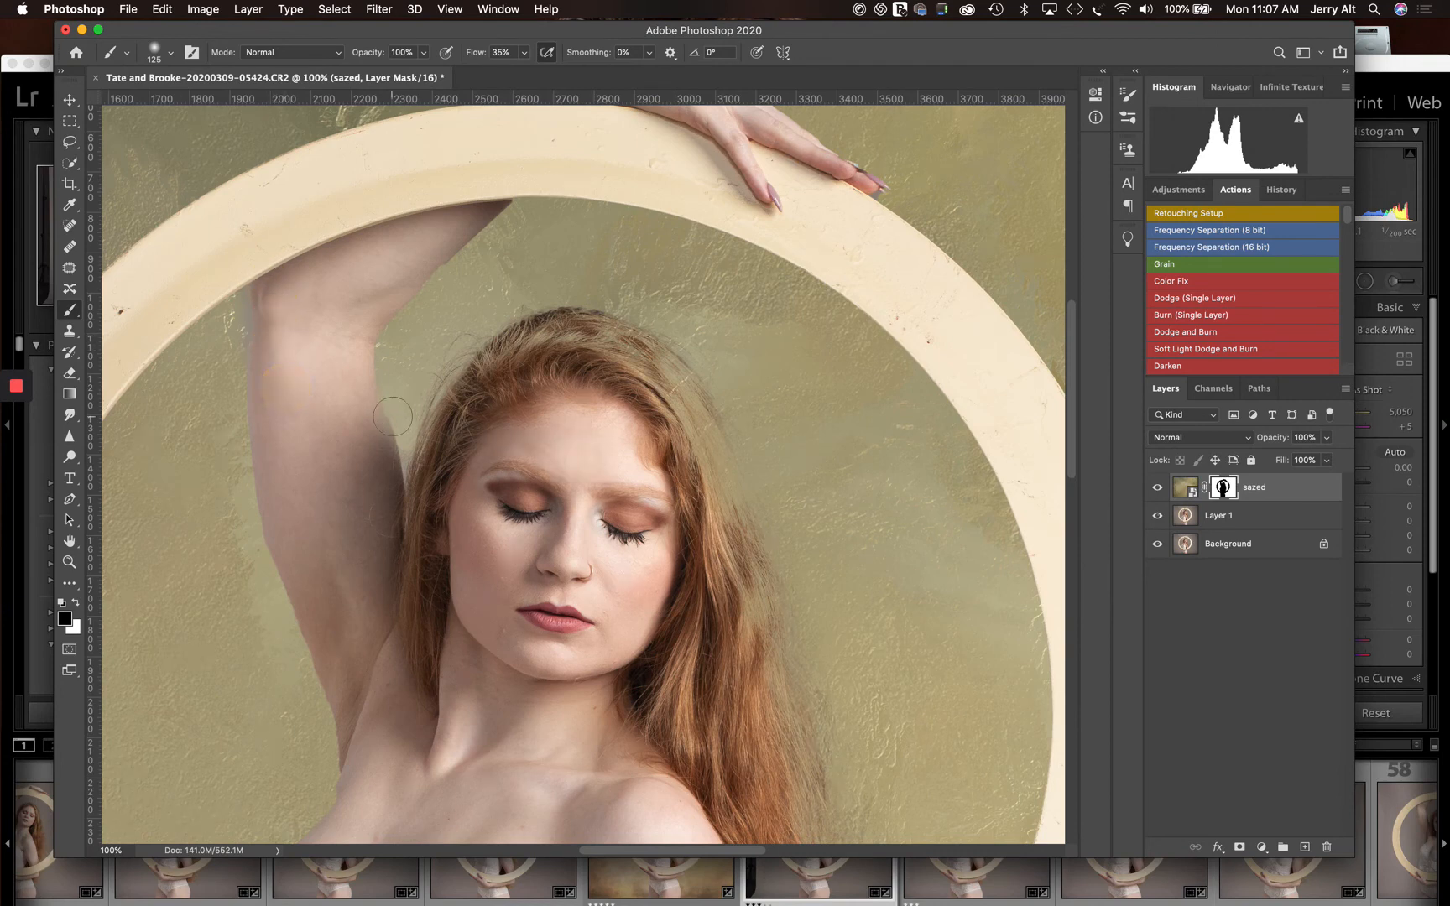
Step: Set the sazed layer's blend mode back to Overlay and view the whole image
click(1185, 443)
click(1183, 439)
click(1192, 440)
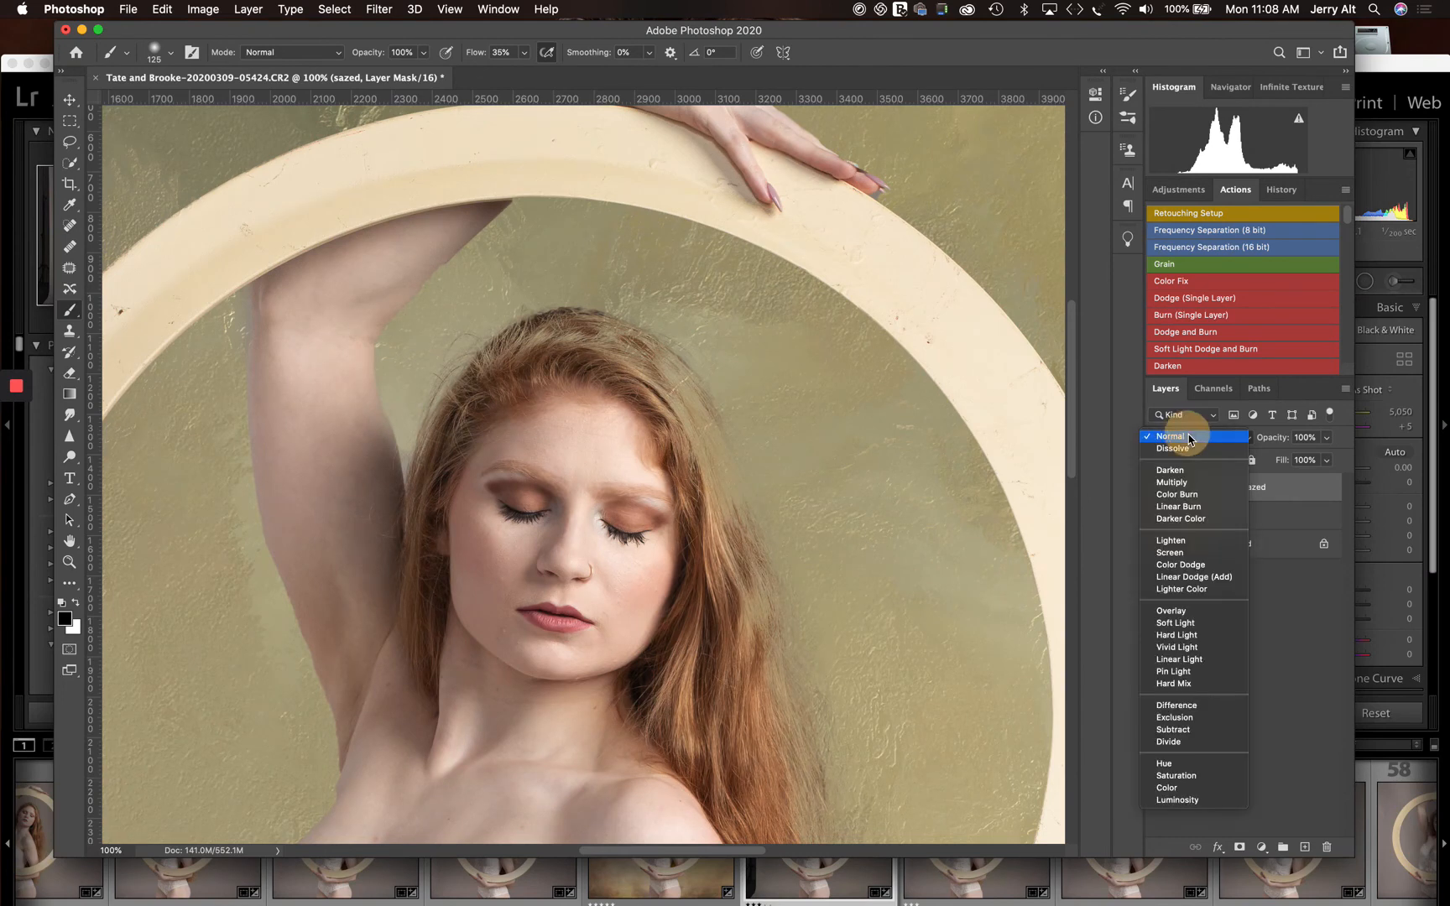
click(1171, 611)
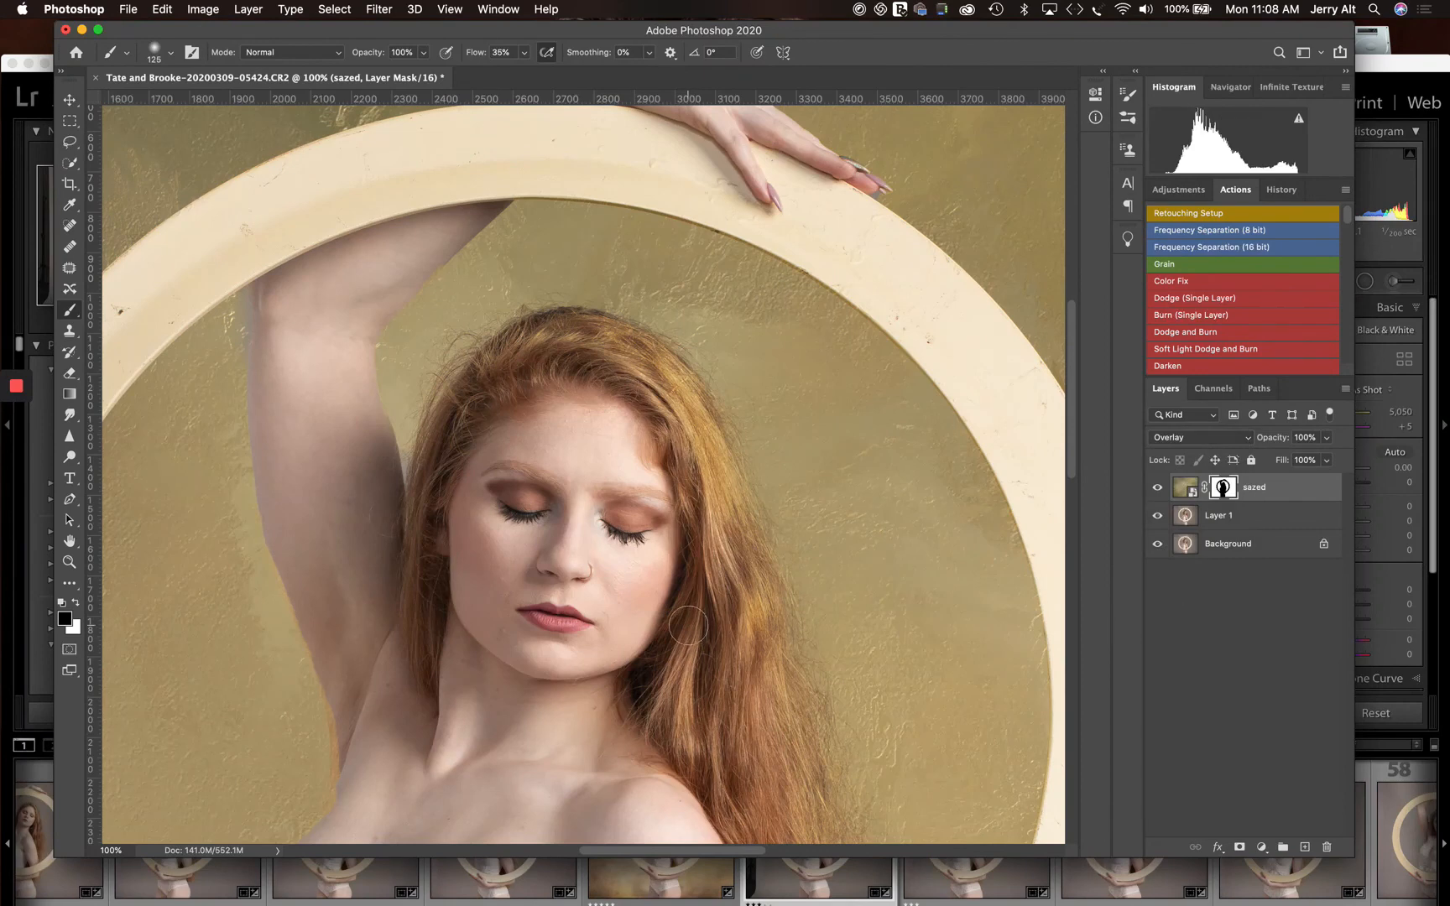
key(super+minus)
key(super+minus)
key(super+minus)
key(super+minus)
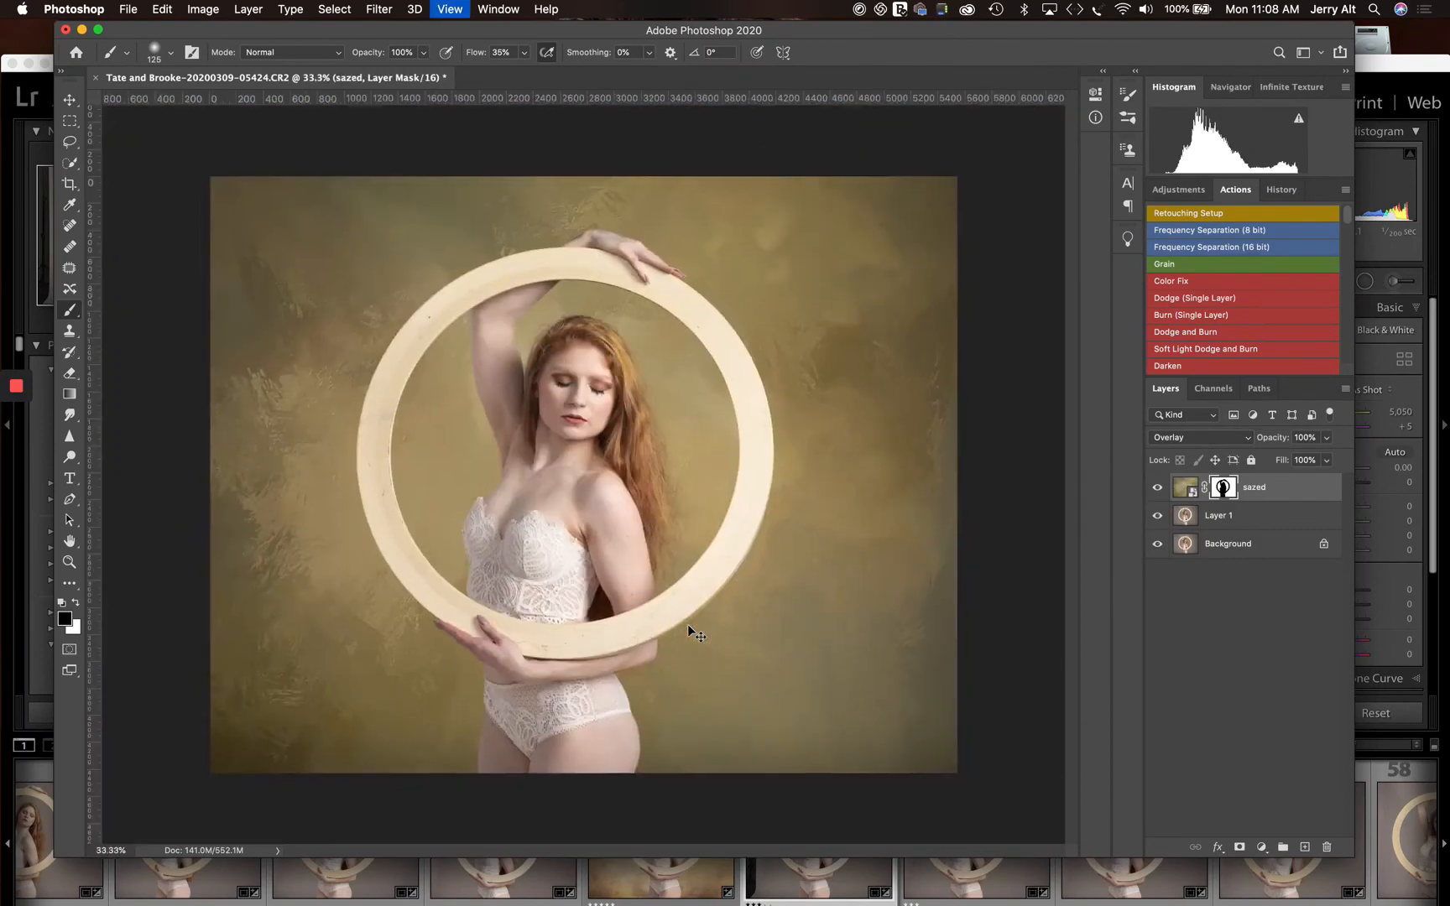
key(super+plus)
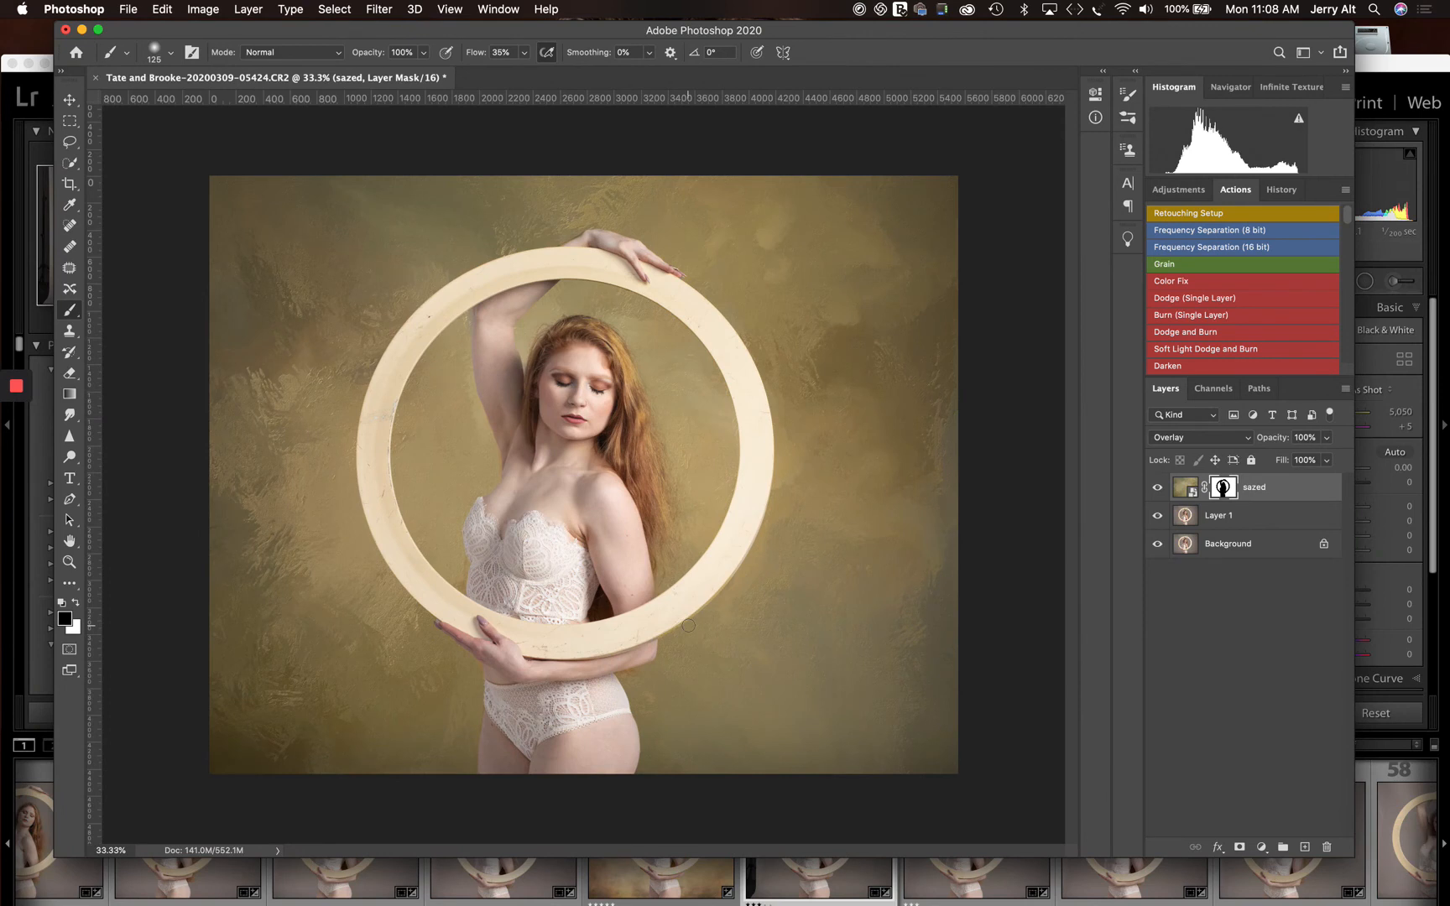
Step: Add a Hue/Saturation adjustment layer above the sazed layer and clip it to that layer
click(1263, 848)
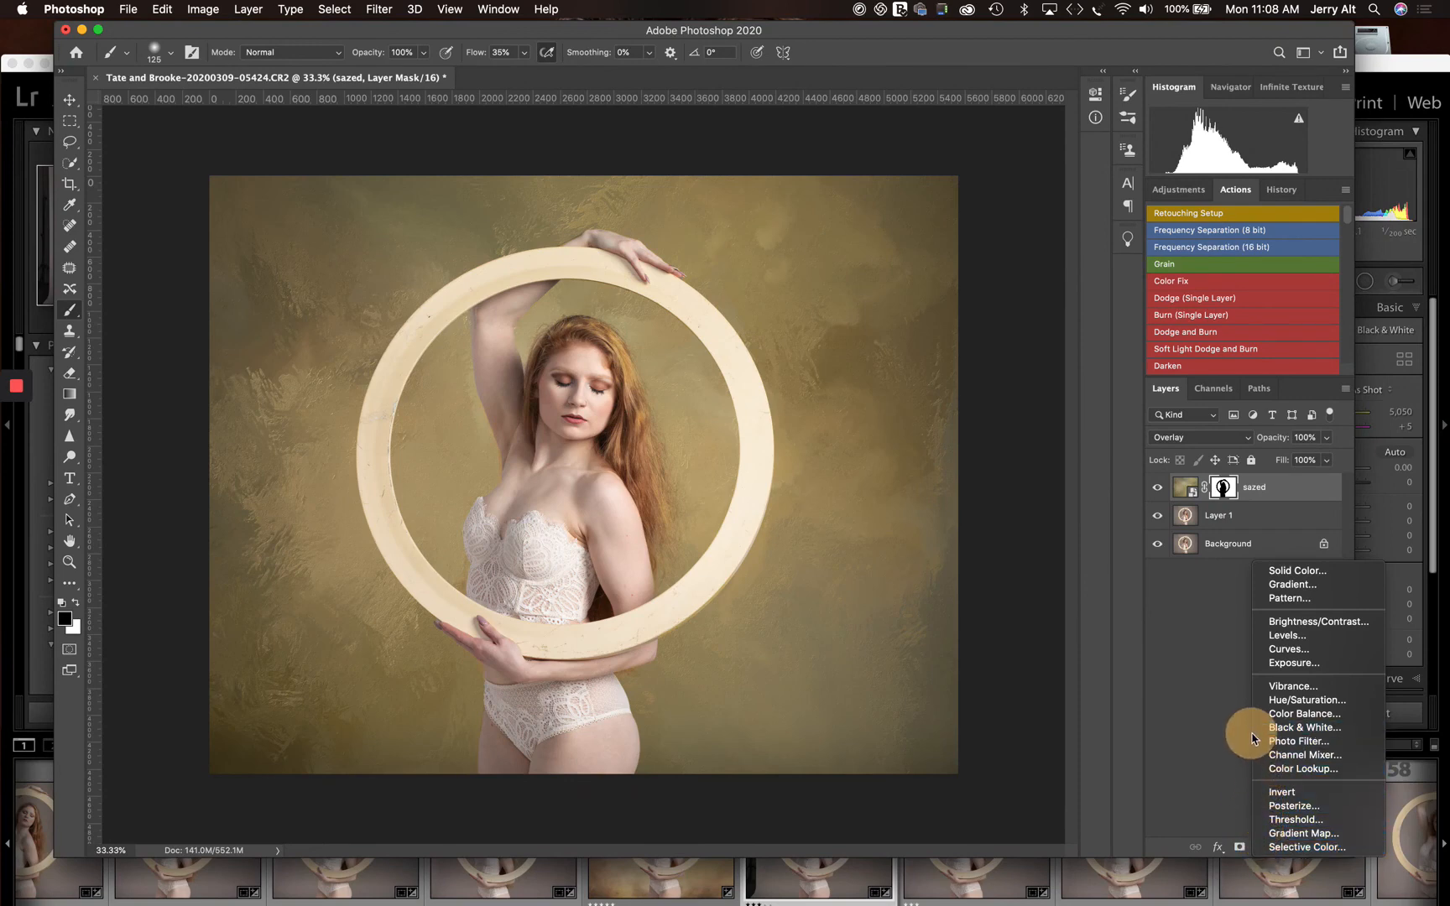
click(1315, 703)
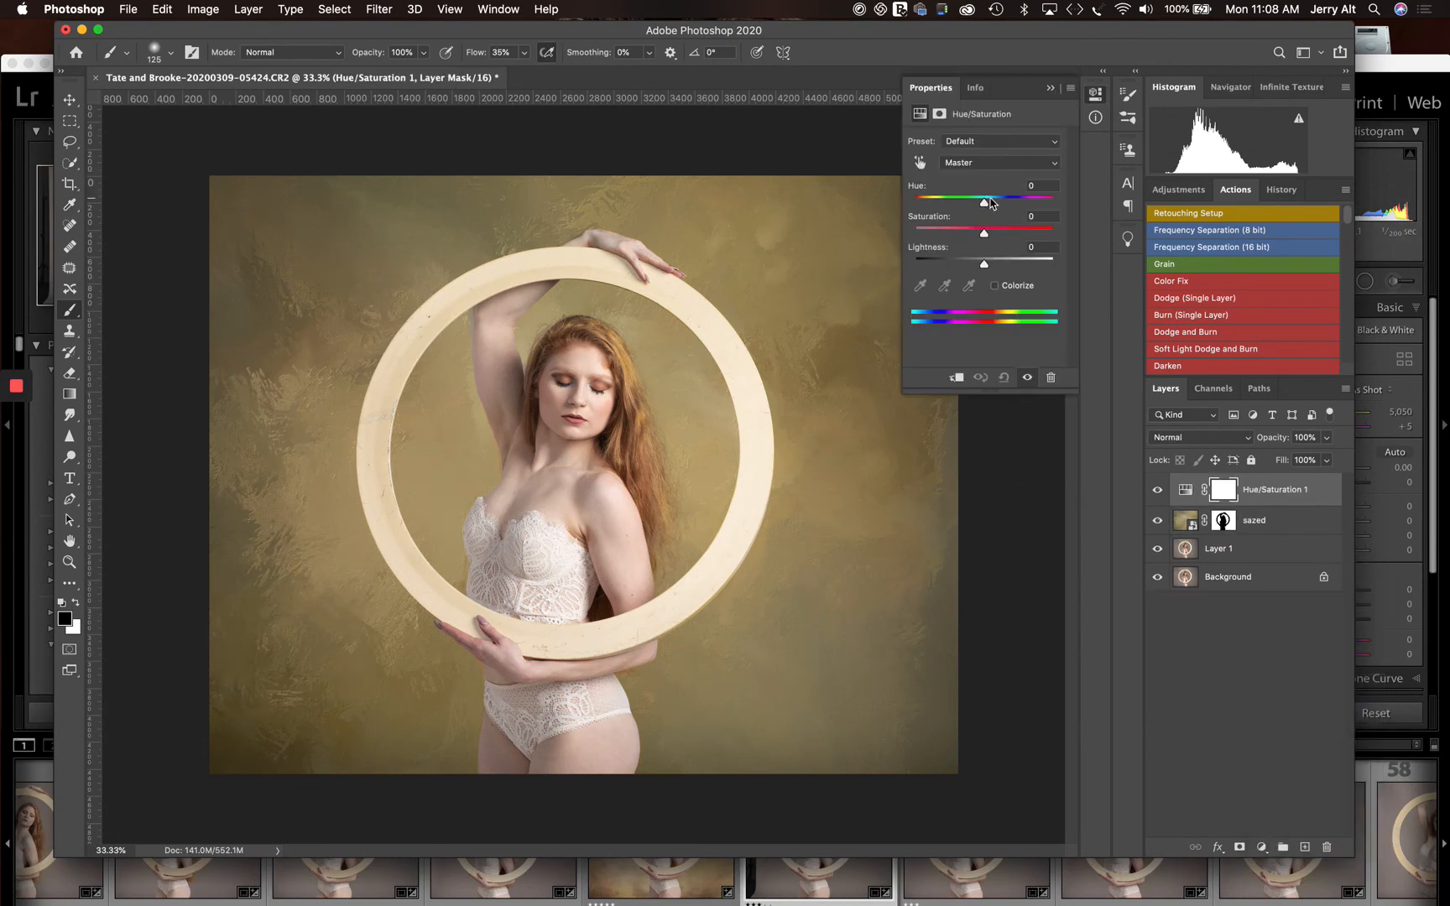
mouse_move(986, 203)
mouse_down()
mouse_move(898, 206)
mouse_move(1052, 204)
mouse_move(933, 206)
mouse_move(1023, 204)
mouse_move(987, 205)
mouse_up()
click(959, 380)
click(958, 381)
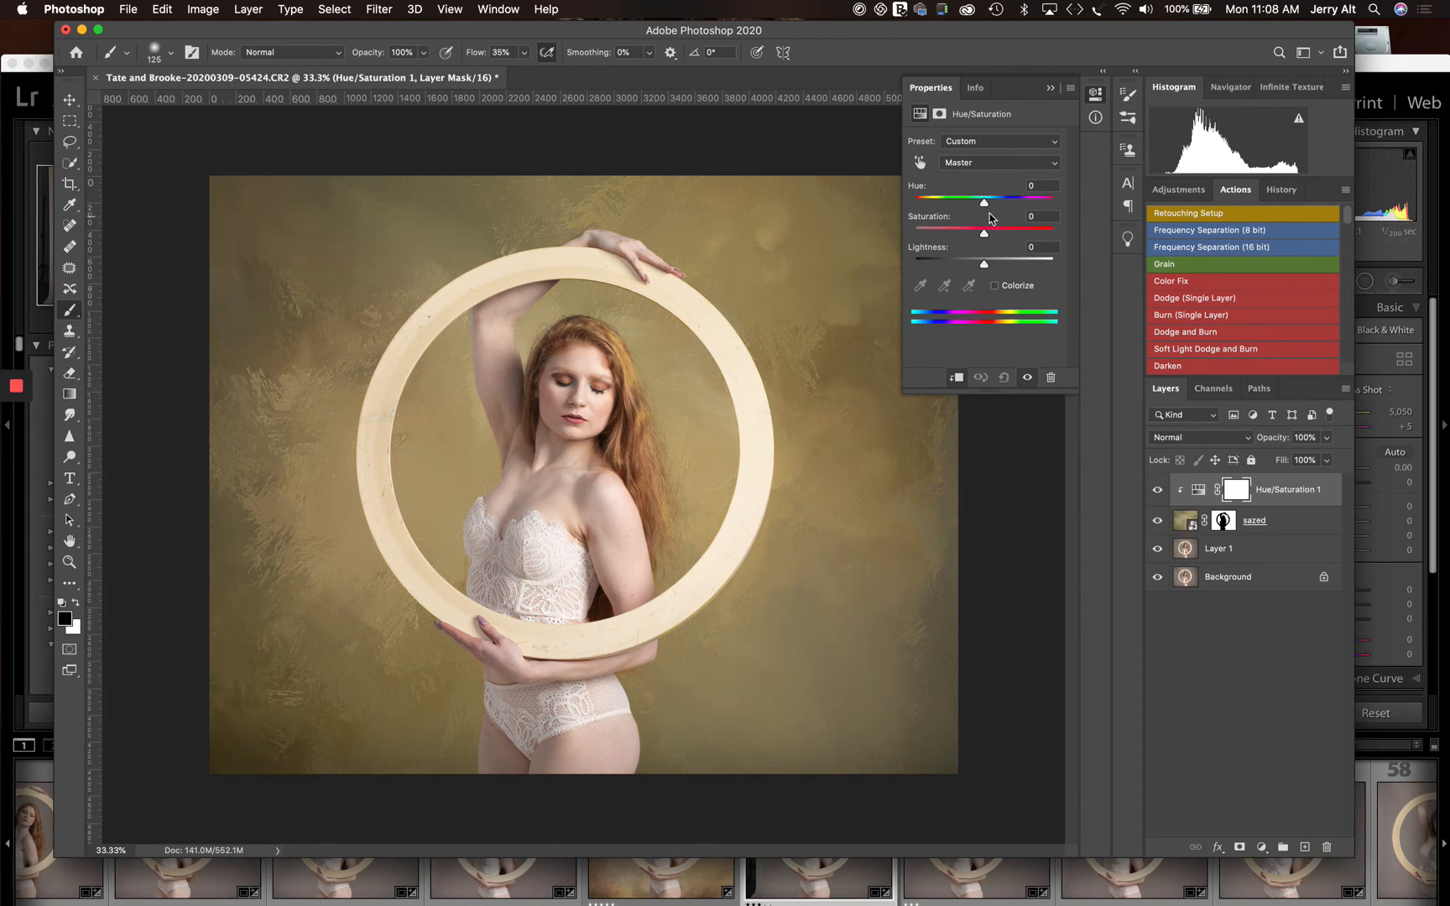
Step: Try a muted blue backdrop with the hue at -180 and the saturation at -23
drag(989, 211, 898, 202)
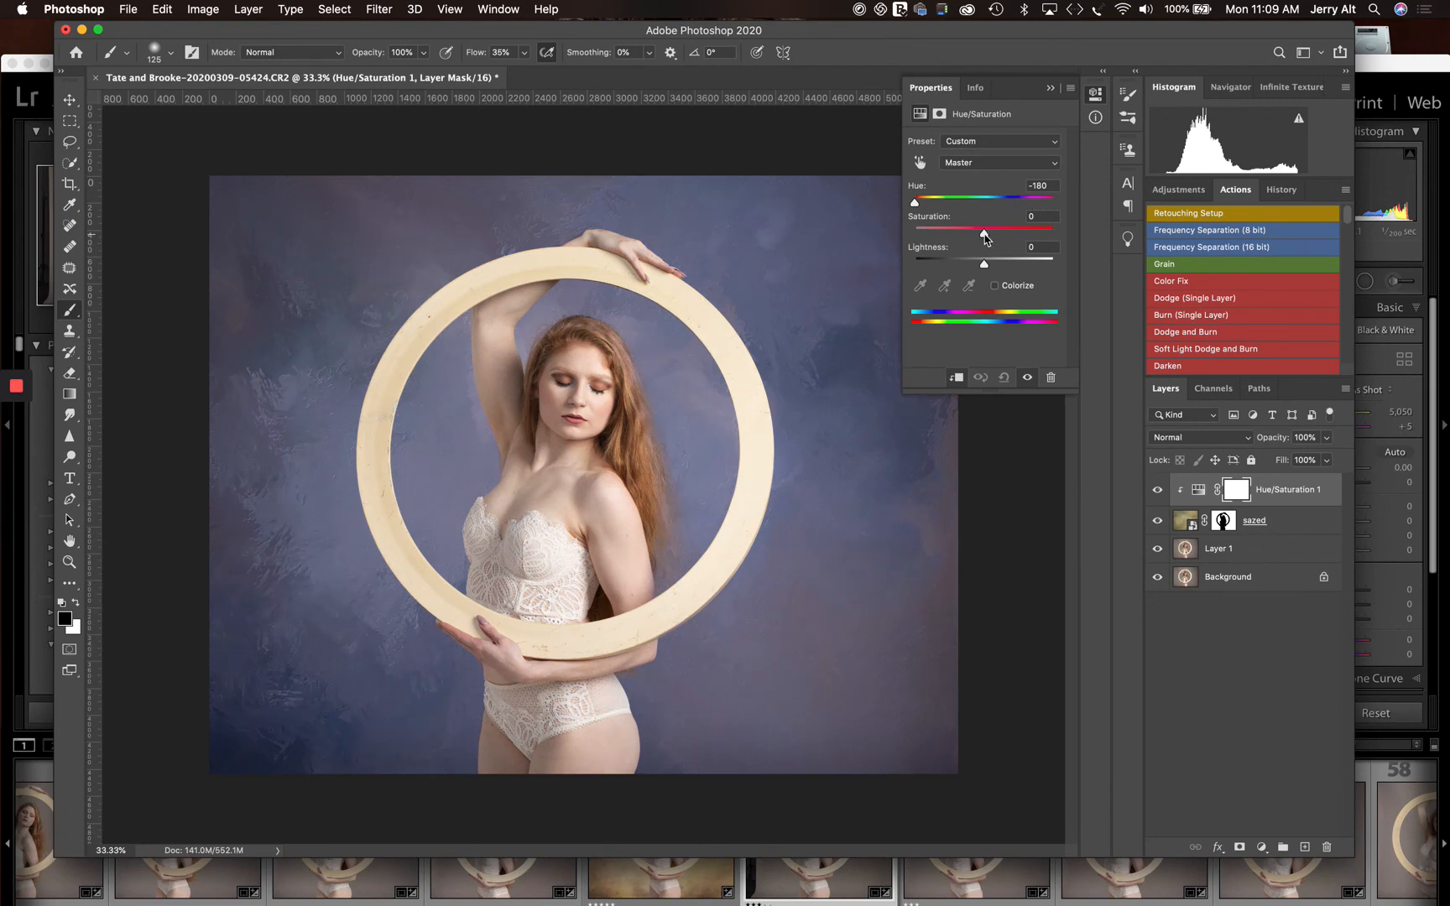
mouse_move(984, 237)
mouse_down()
mouse_move(1090, 226)
mouse_move(969, 238)
mouse_up()
mouse_move(914, 202)
mouse_down()
mouse_move(976, 205)
mouse_move(905, 211)
mouse_up()
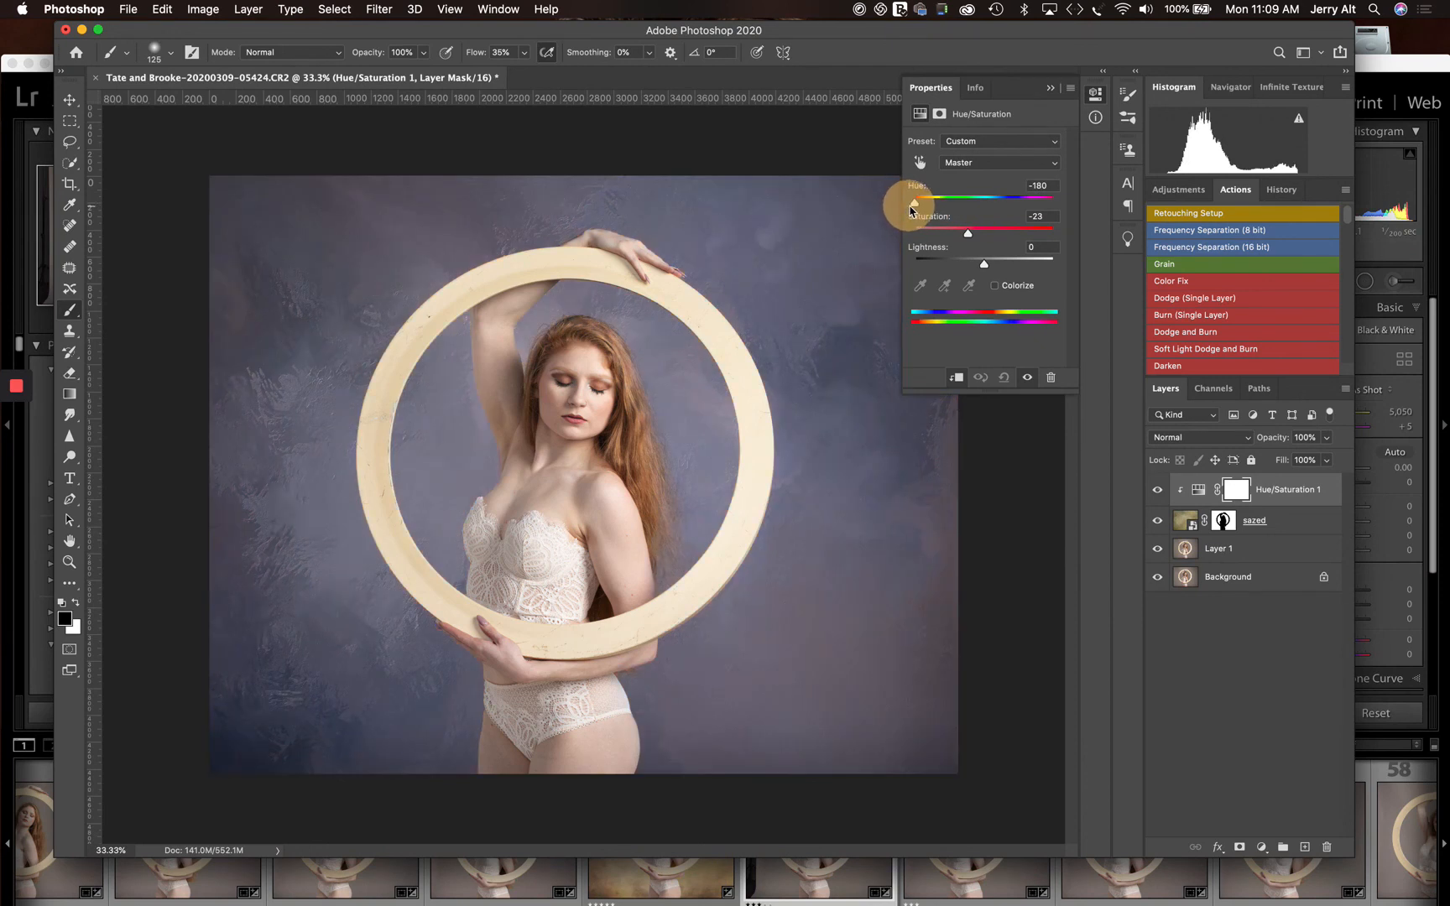
Step: Set the adjustment's hue to -16 and saturation to +17 for a warm orange backdrop, and check it at 100% zoom
drag(912, 209, 997, 239)
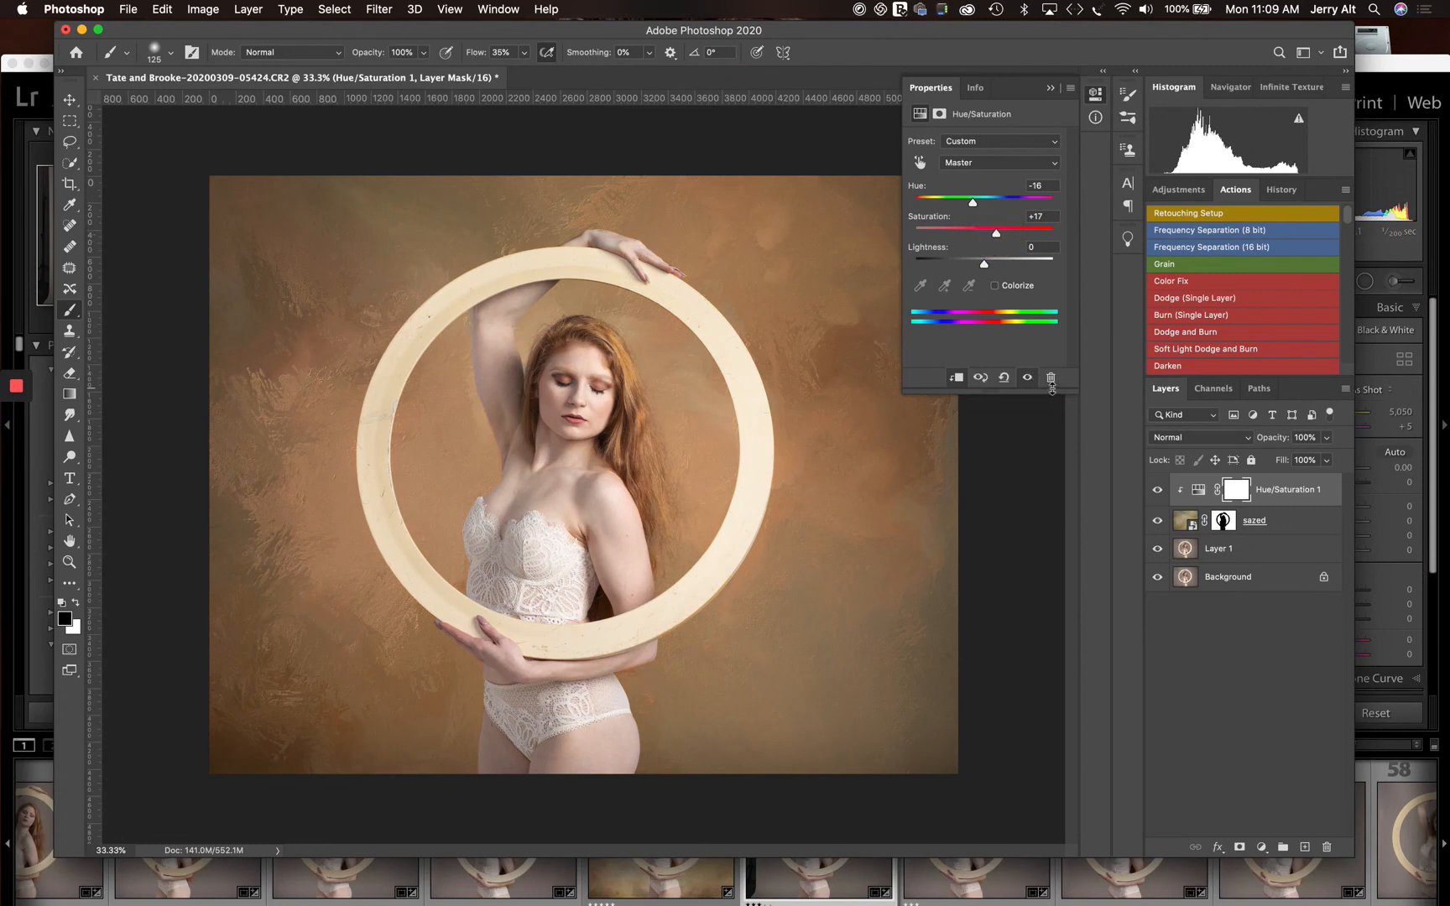
click(1050, 87)
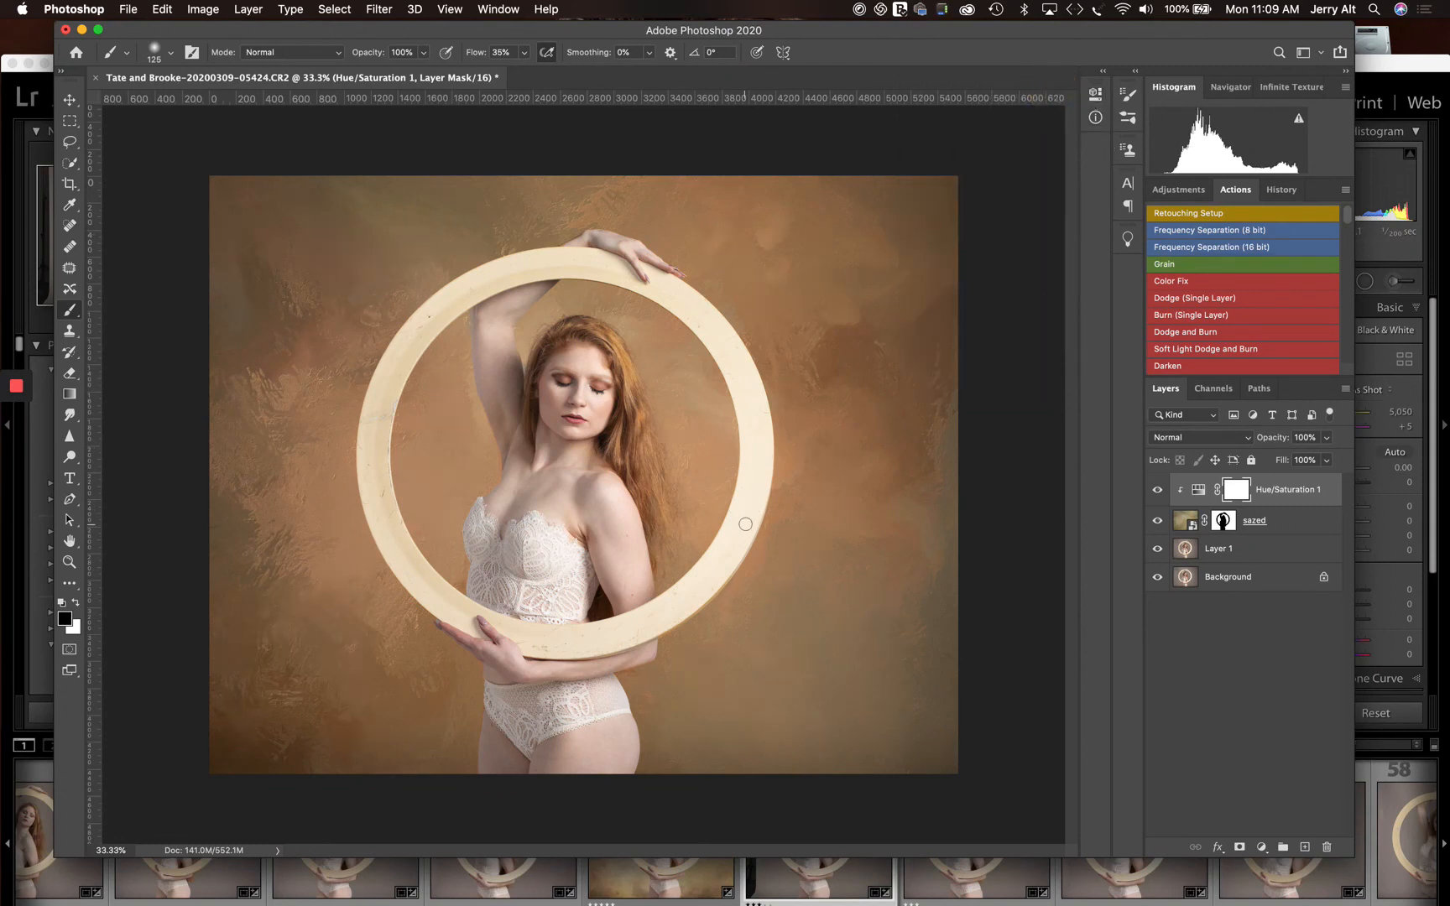
key(super+1)
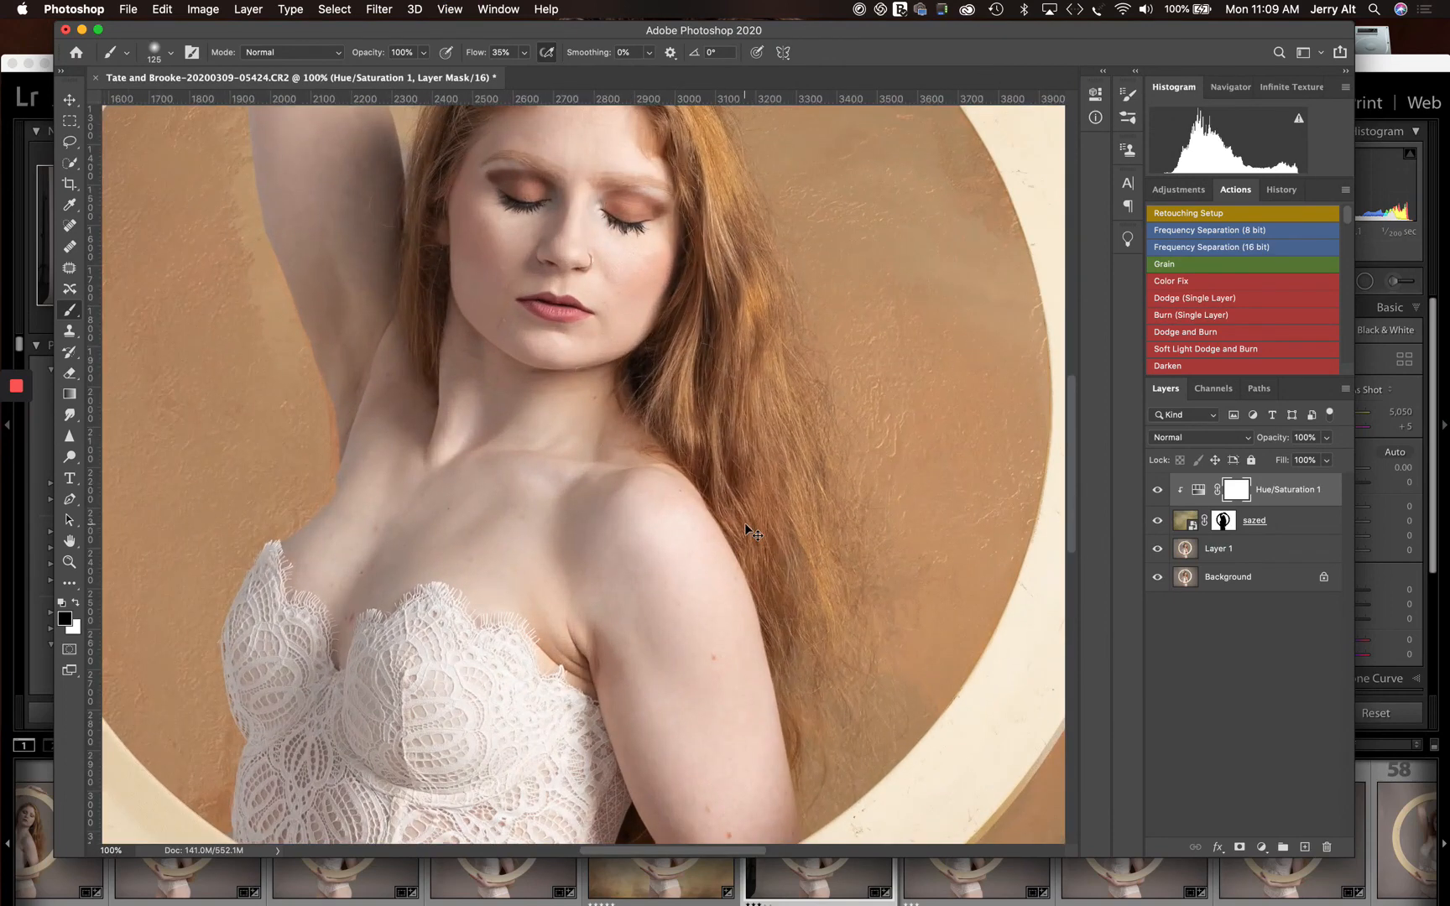
key(super+minus)
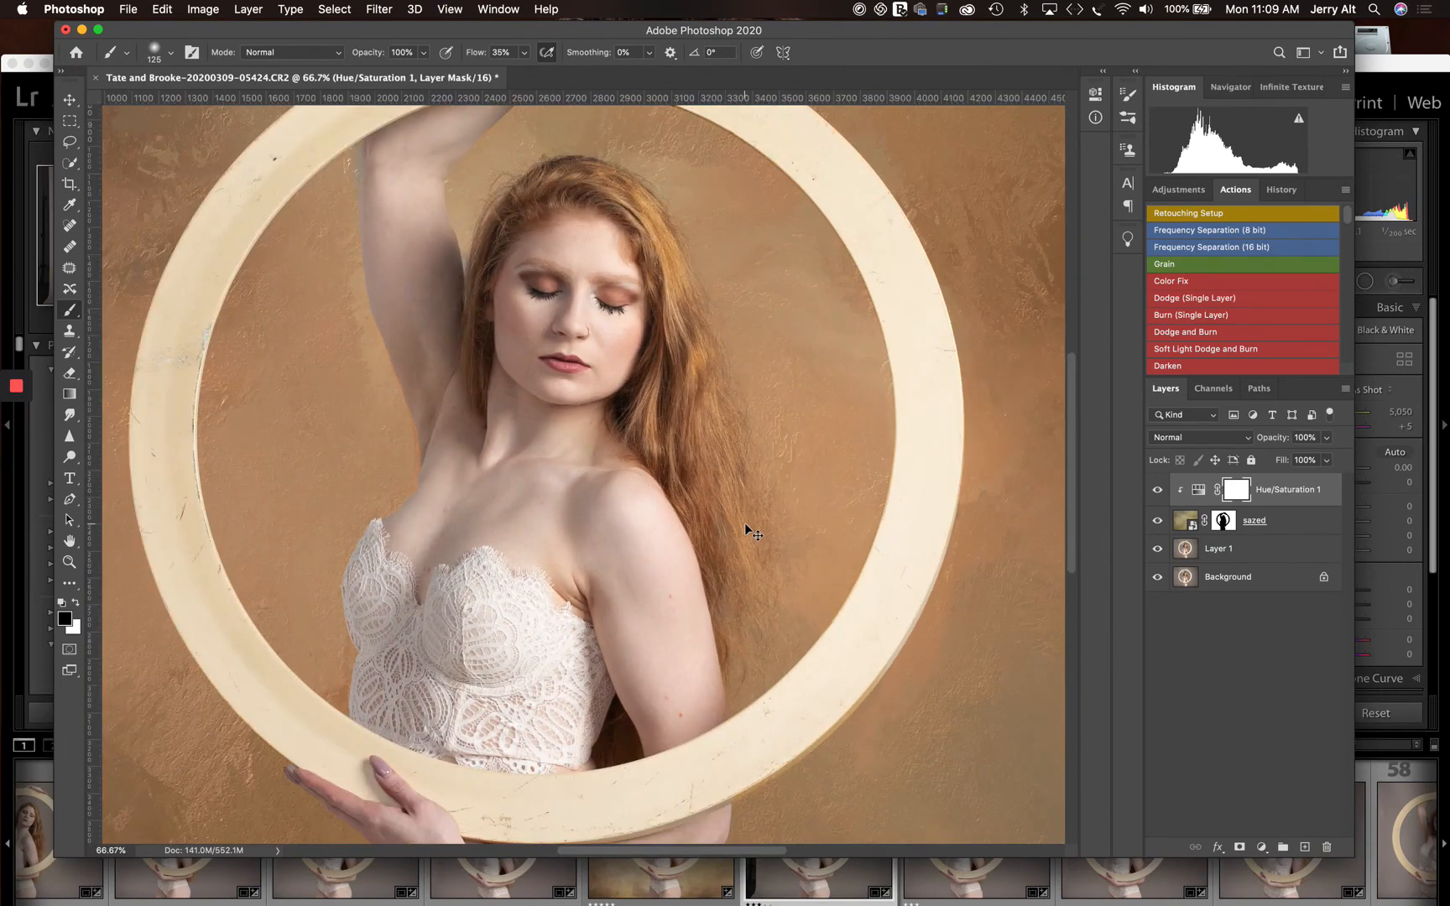
key(super+minus)
key(super+minus)
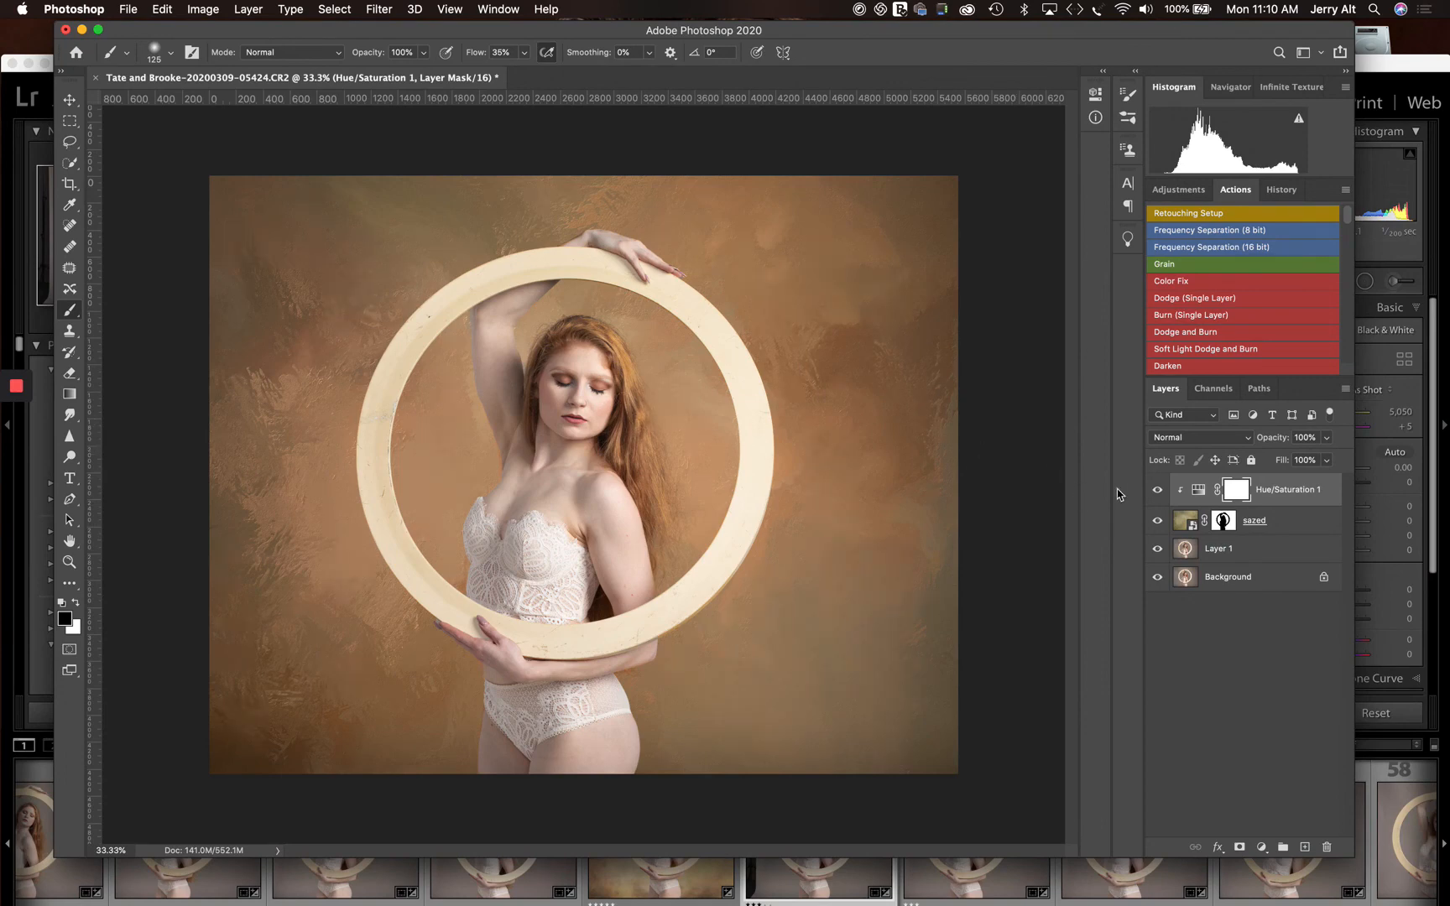
Step: Compare the original and finished images by hiding and restoring the Hue/Saturation, sazed and Layer 1 layers
click(1159, 491)
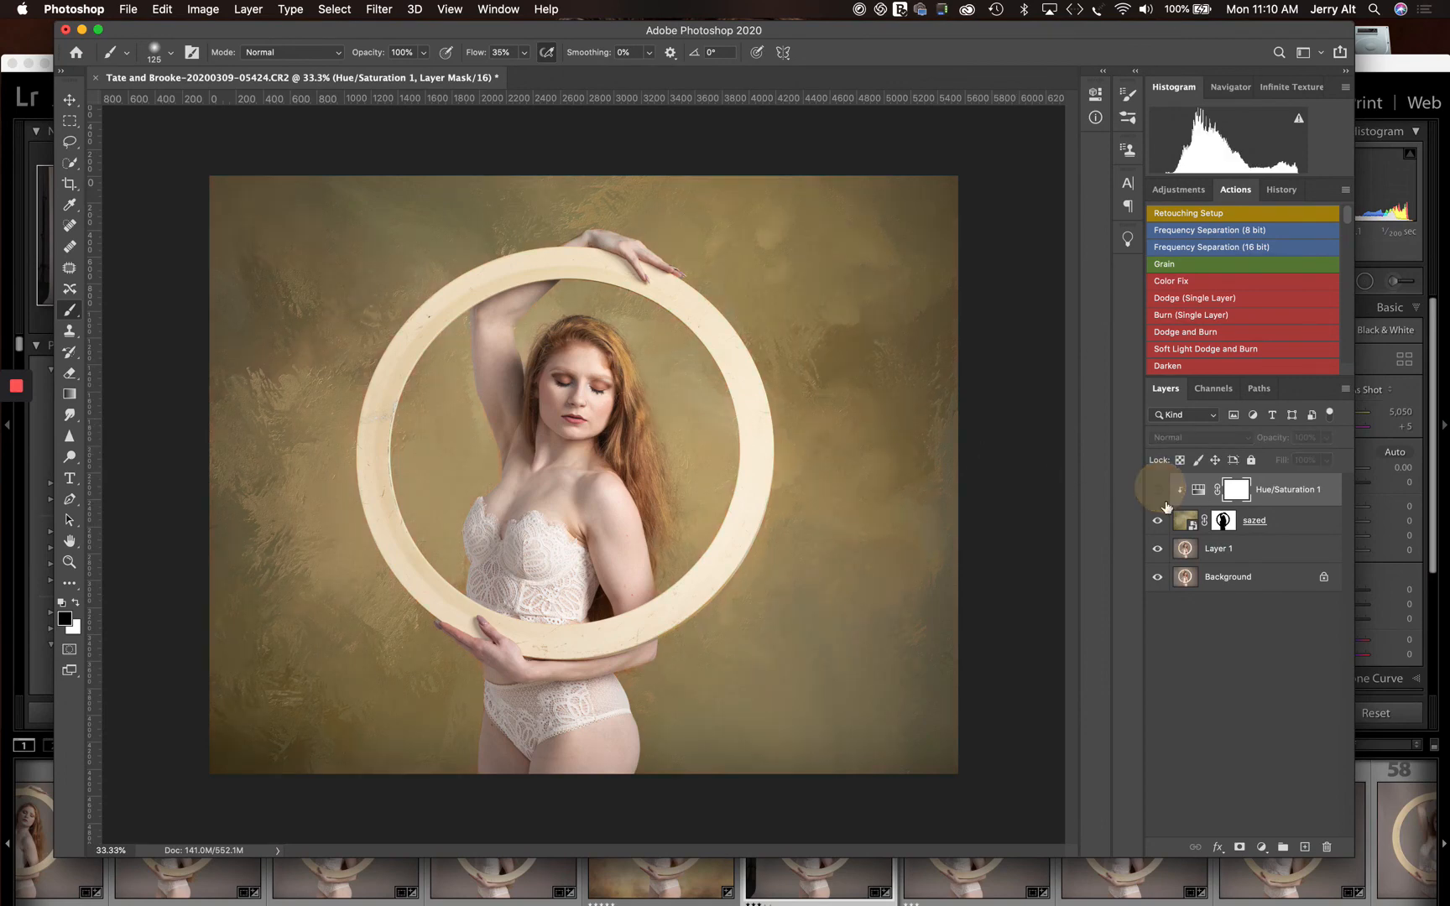
click(1159, 522)
click(1159, 554)
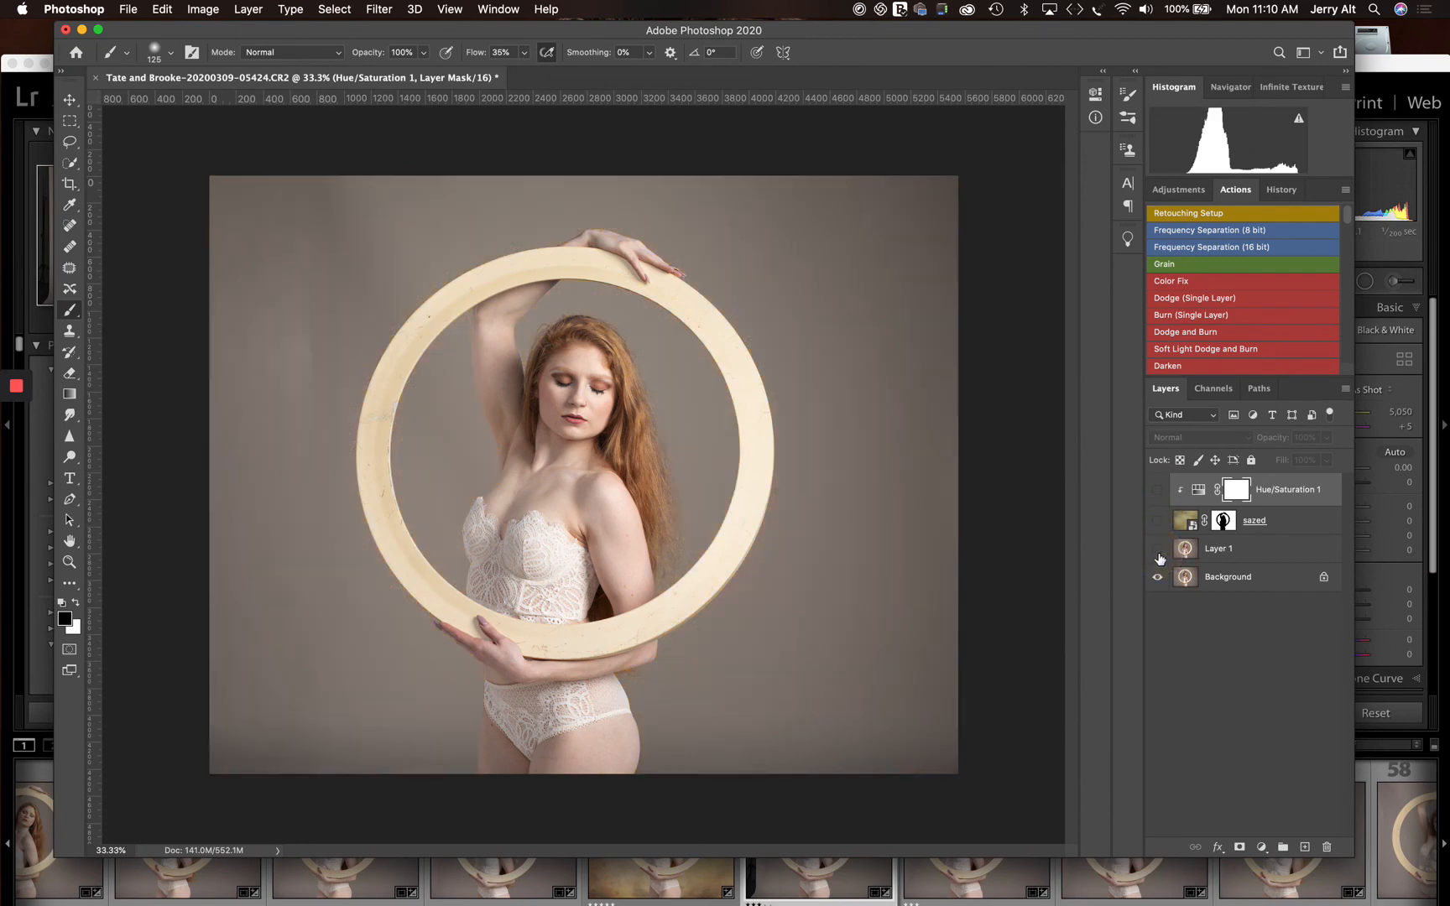
click(1159, 491)
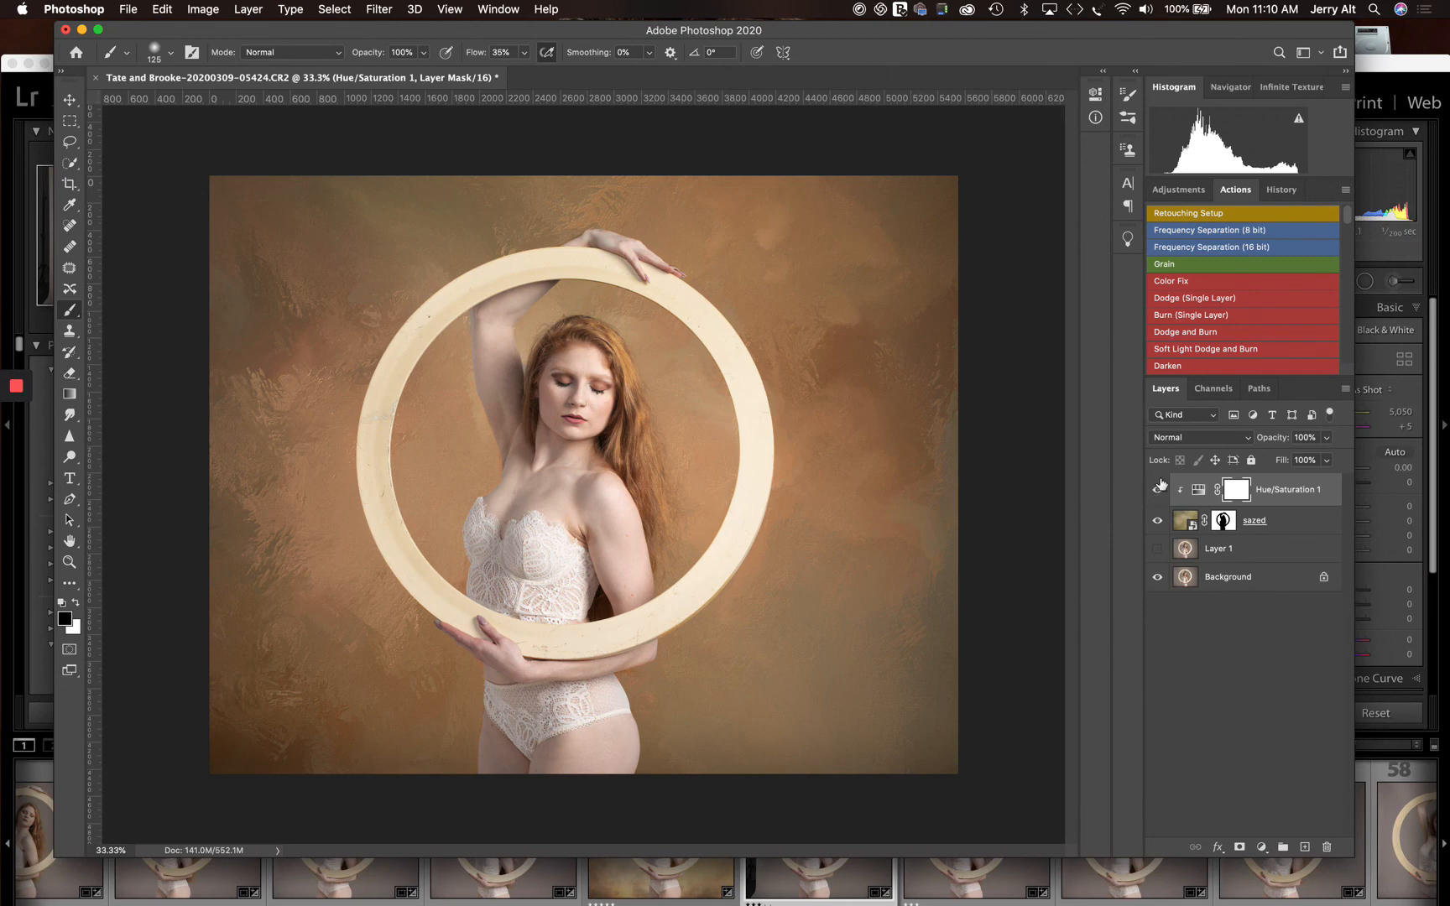
click(1159, 551)
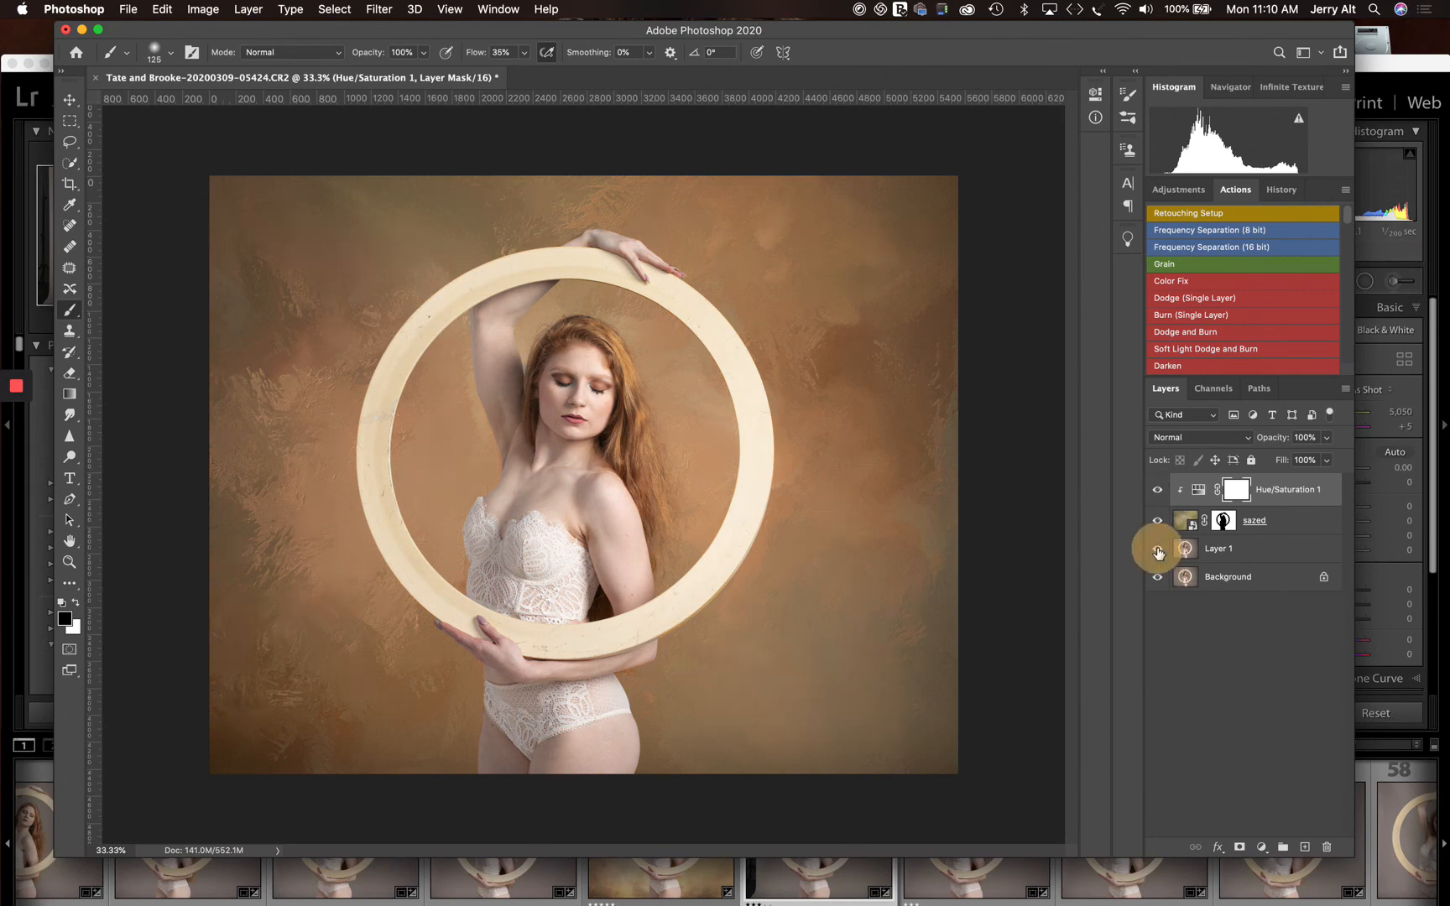